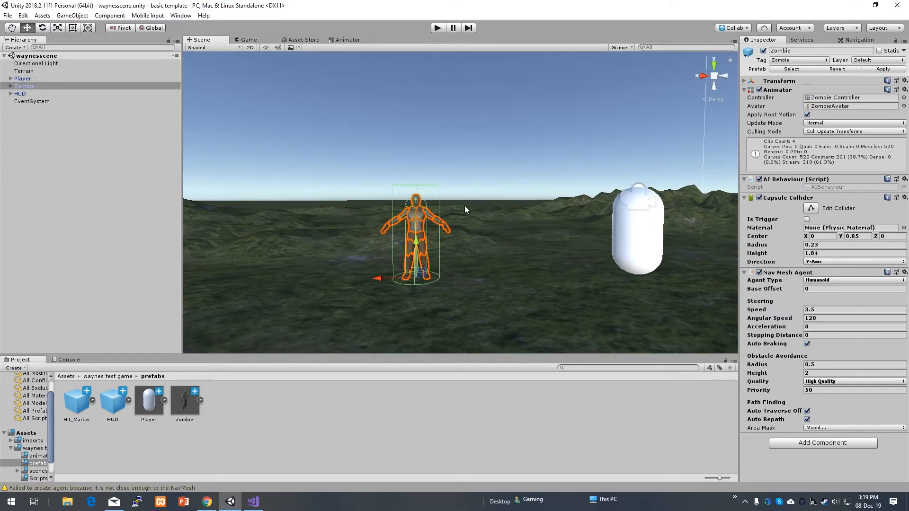
right_drag(518, 197, 510, 239)
key(w)
key(s)
key(w)
key(s)
key(w)
key(s)
click(428, 135)
right_drag(439, 170, 444, 248)
key(w)
key(s)
key(w)
key(s)
mouse_move(453, 196)
right_down()
mouse_move(464, 200)
mouse_move(438, 212)
mouse_move(473, 197)
mouse_move(456, 208)
right_up()
key(w)
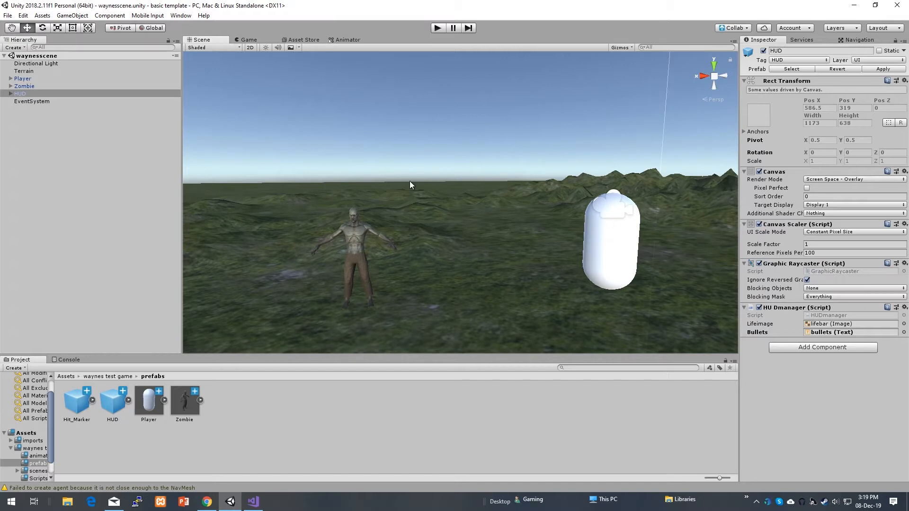
click(357, 233)
click(424, 138)
right_drag(345, 232, 357, 281)
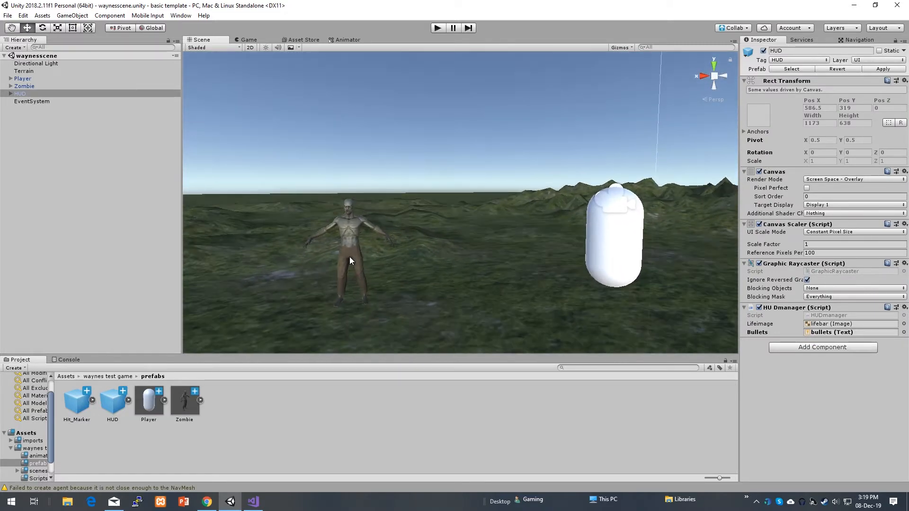
- Switch to Mixamo in the browser and examine the Girlscout T Masuyama model and the characters listed around it
click(207, 509)
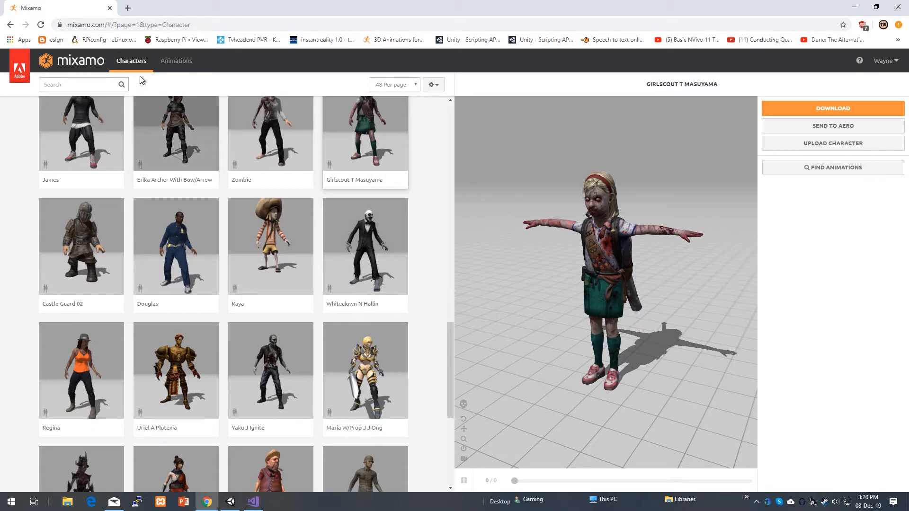
scroll(402, 343, up, 1)
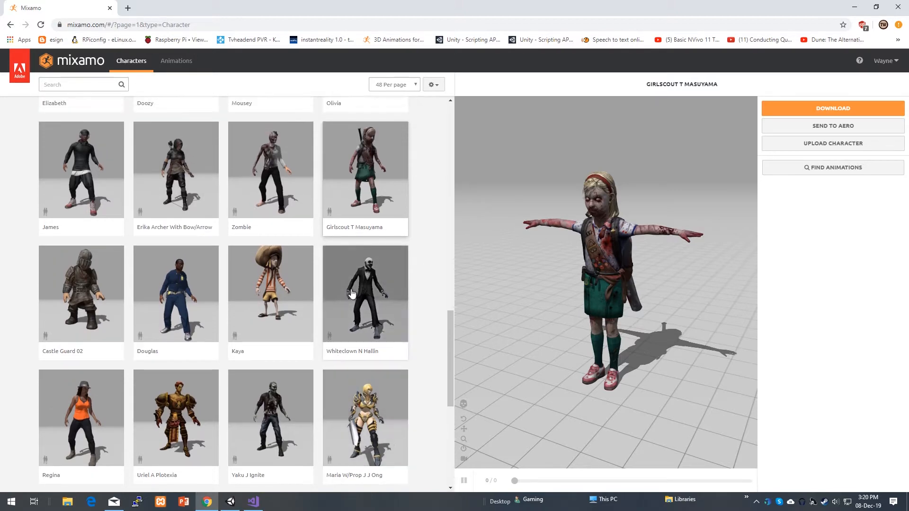
scroll(388, 329, down, 2)
scroll(365, 312, up, 3)
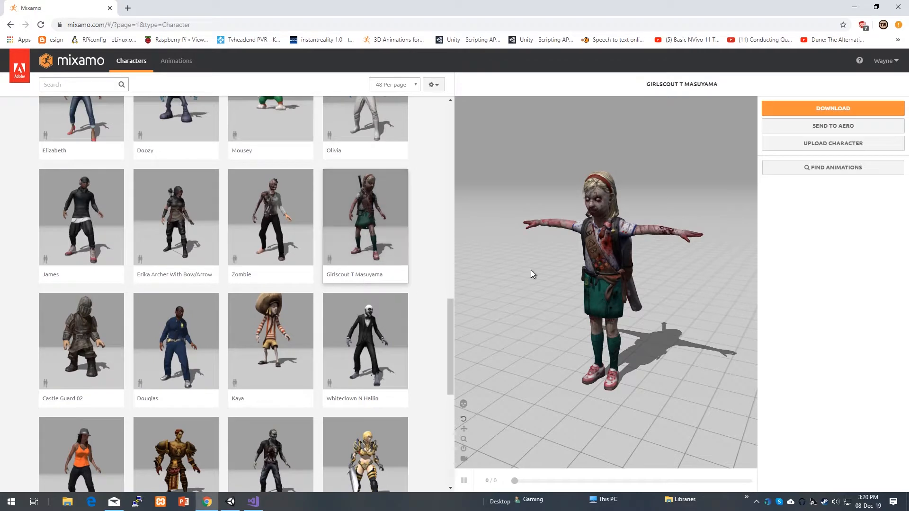
scroll(639, 227, up, 3)
scroll(635, 230, down, 2)
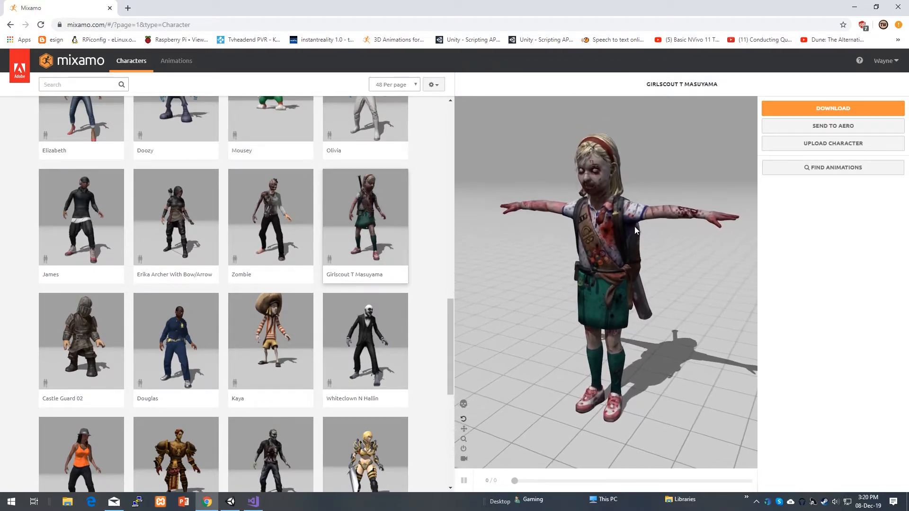
scroll(615, 213, up, 2)
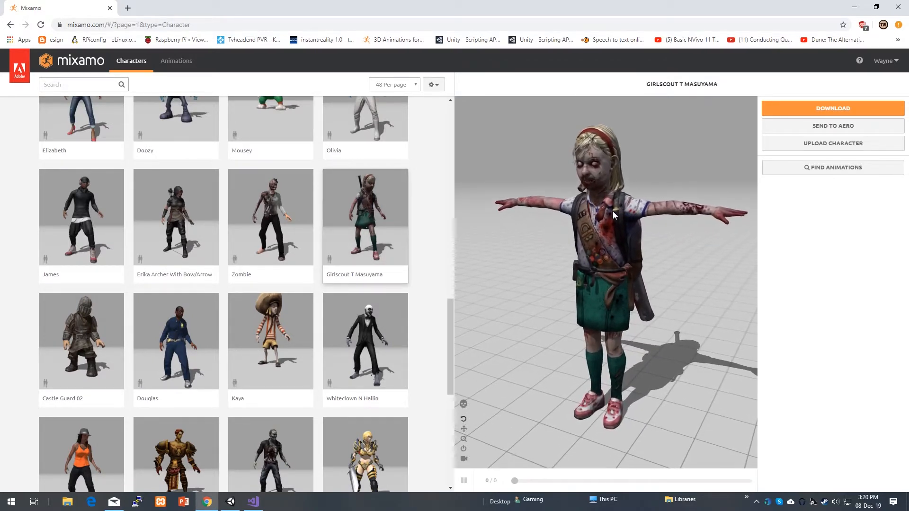
scroll(612, 211, down, 2)
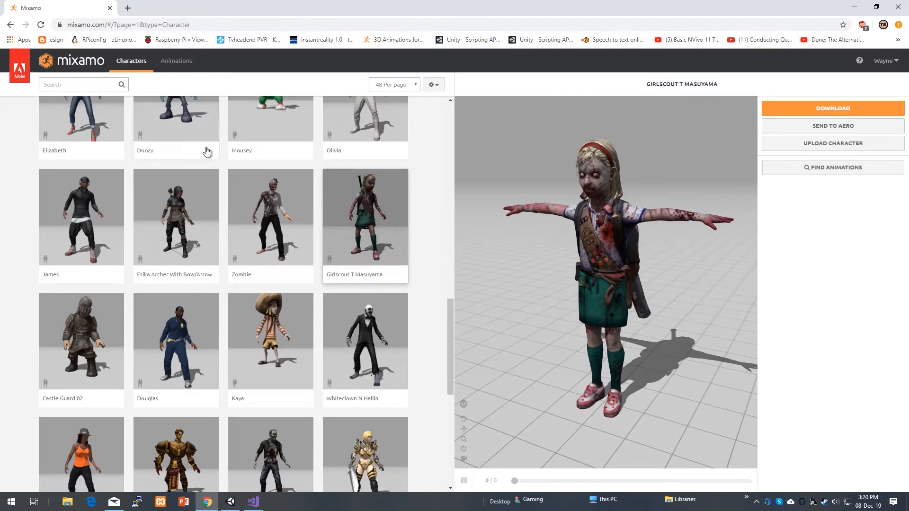
- Back out of replacing the current character with Zombie and open the animation library
click(289, 211)
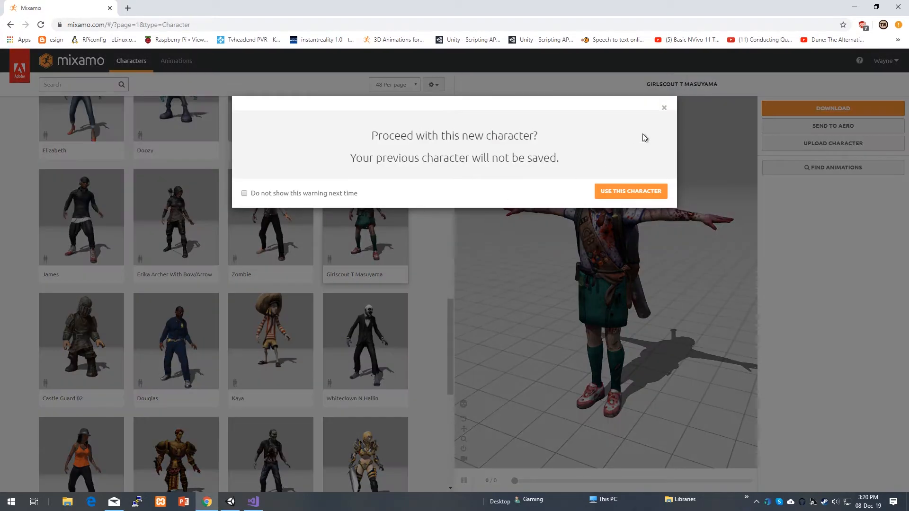
click(663, 110)
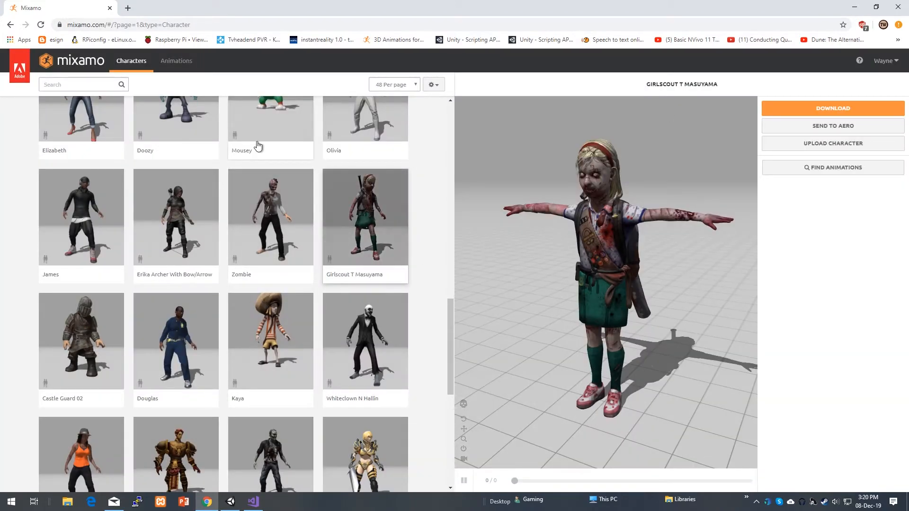
click(175, 62)
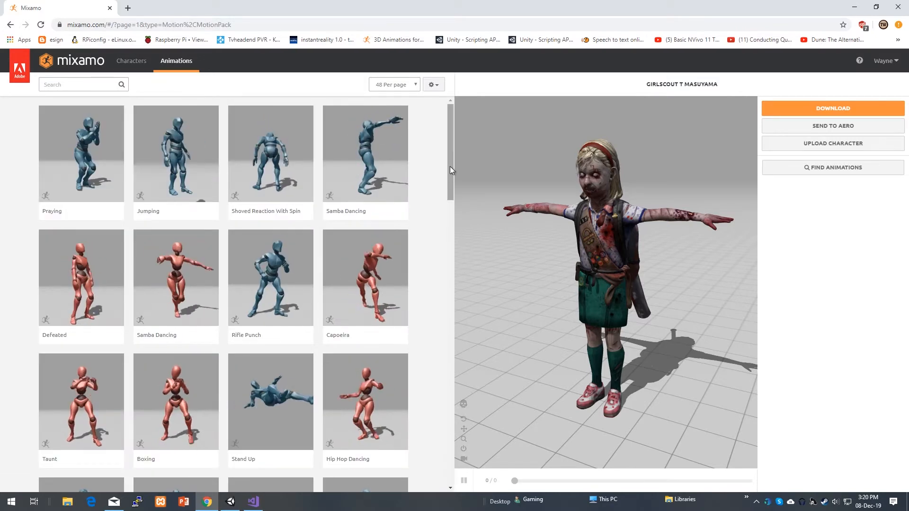
- Switch to Unity and examine the attack, walk, idle and fallingback states in the zombie's animator controller
click(231, 501)
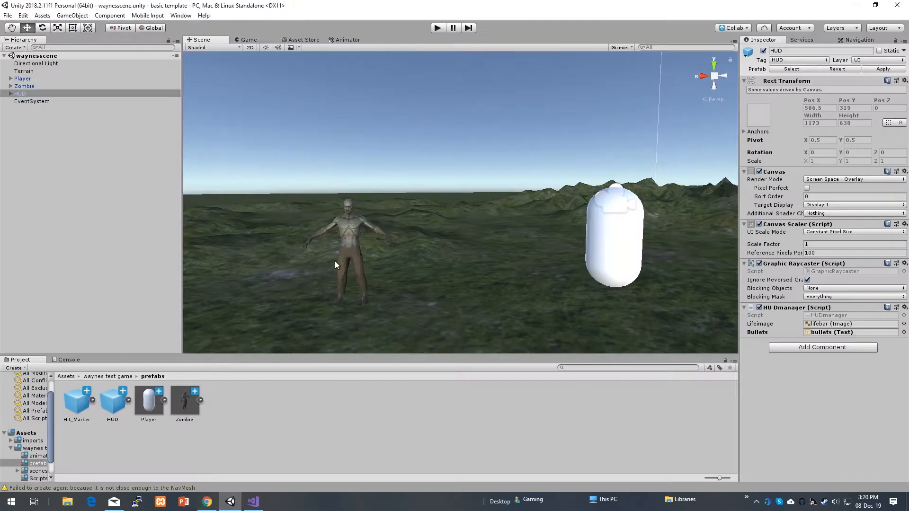
click(355, 234)
click(346, 39)
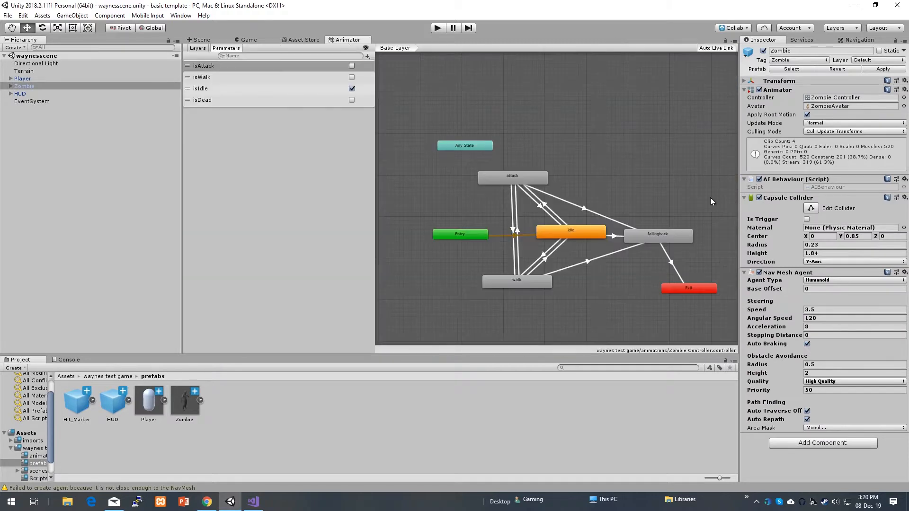
click(516, 178)
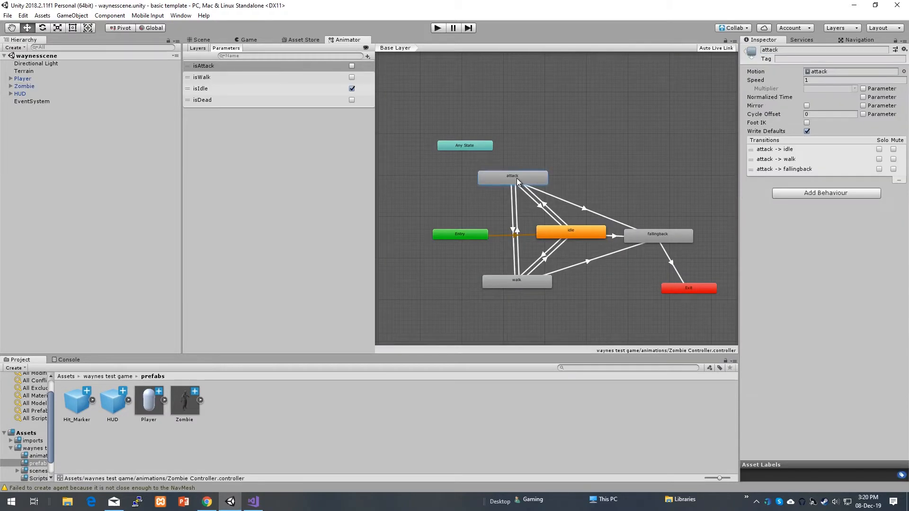
click(525, 281)
click(596, 236)
click(660, 240)
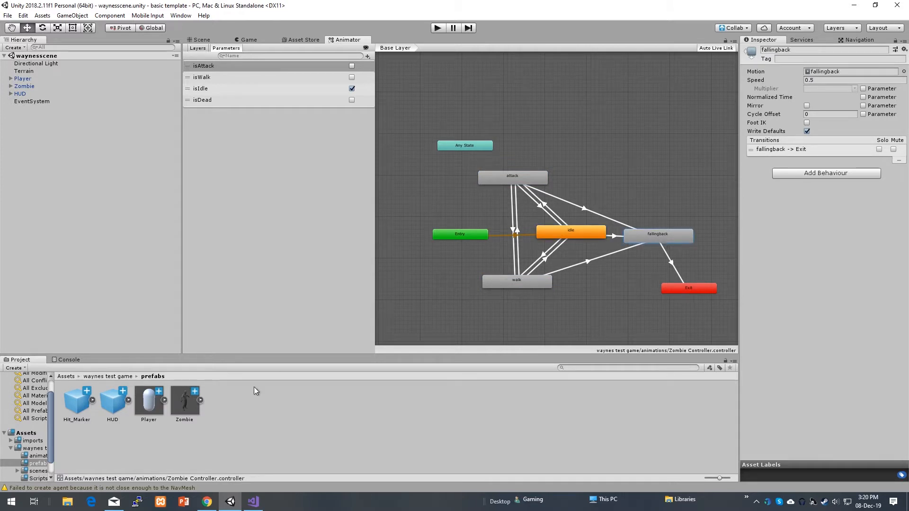
- Return to Mixamo and apply the Female Tough Walk animation to the girl scout character
click(207, 502)
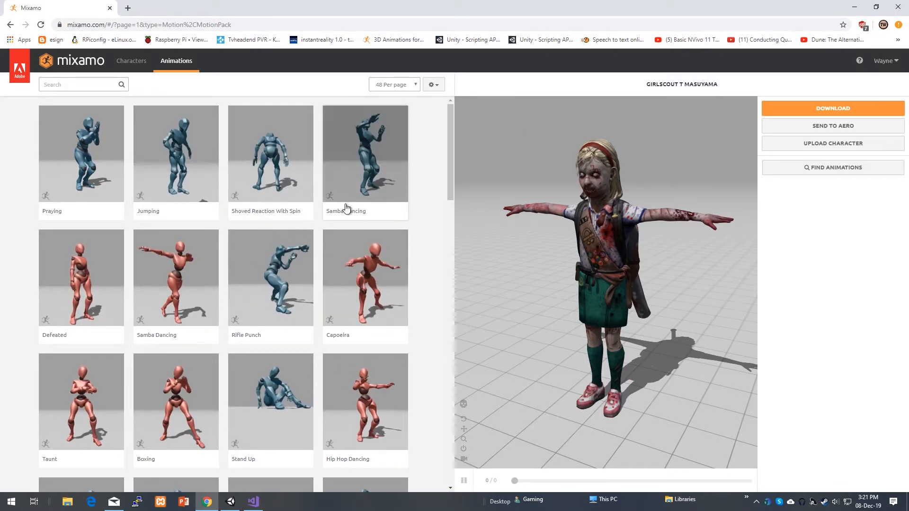
scroll(287, 218, down, 6)
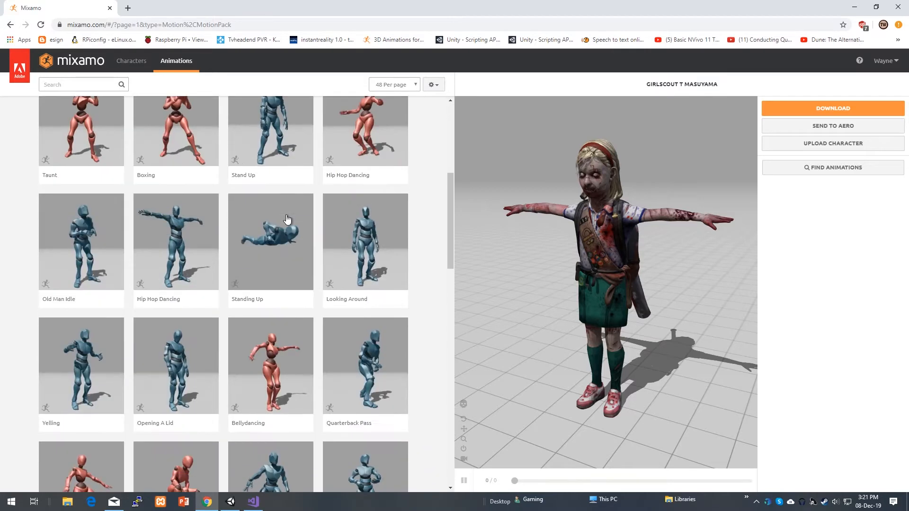
scroll(286, 218, down, 3)
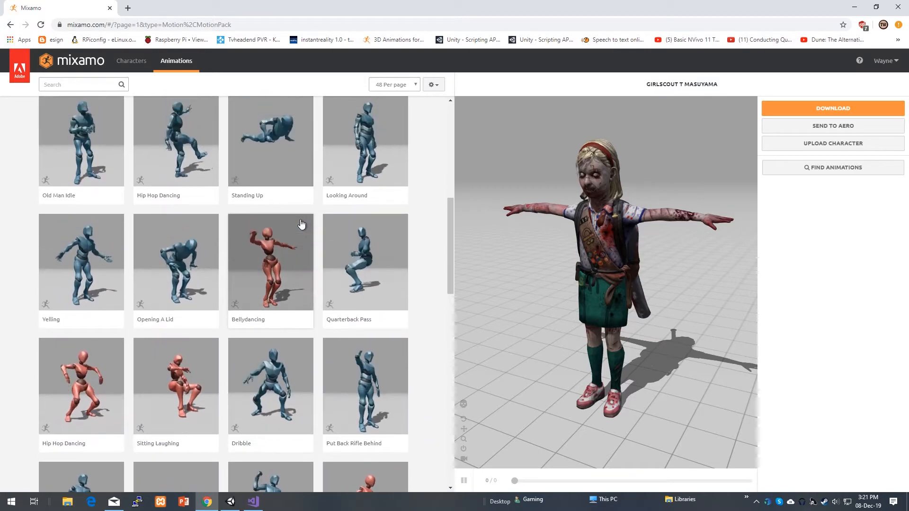
scroll(357, 239, down, 6)
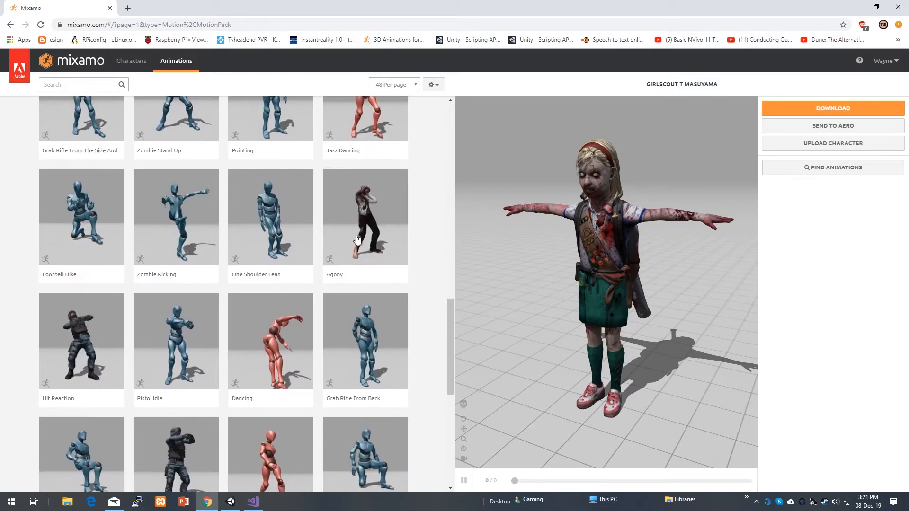
scroll(367, 275, down, 5)
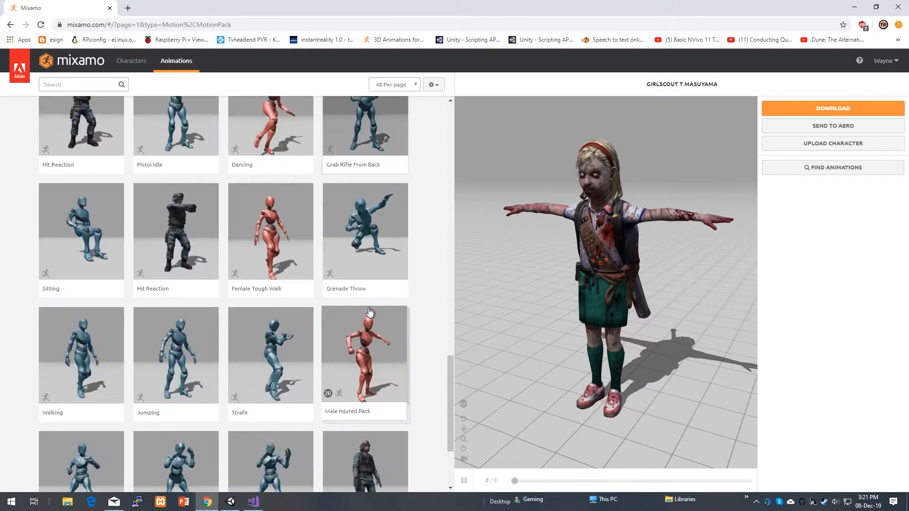
scroll(370, 310, up, 4)
scroll(370, 311, up, 12)
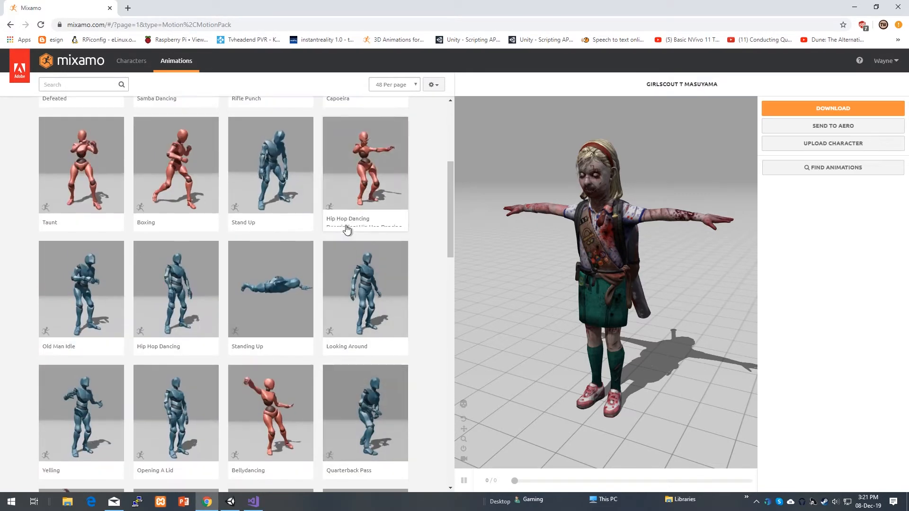
scroll(320, 229, down, 3)
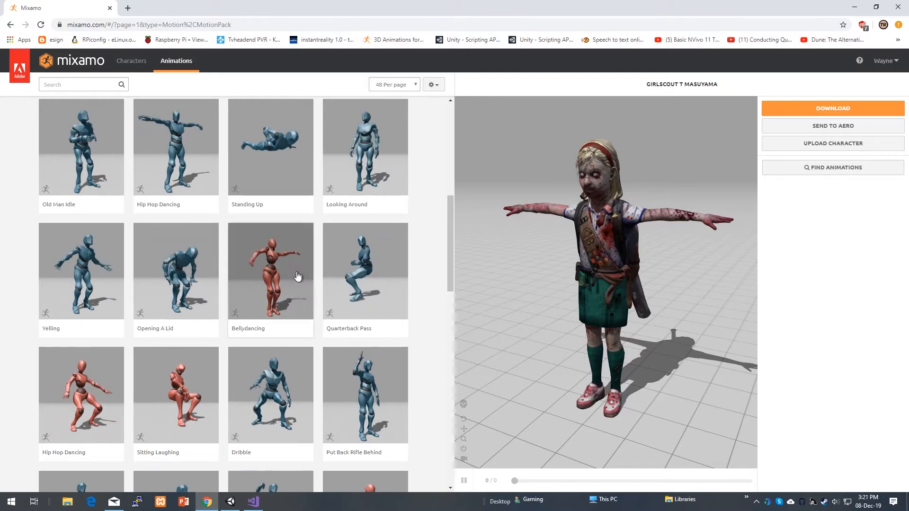
scroll(298, 278, down, 6)
scroll(297, 276, down, 5)
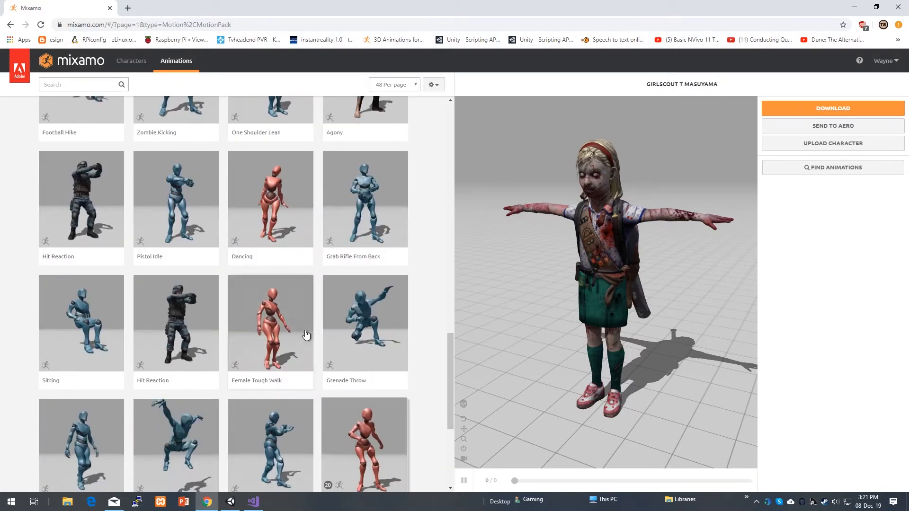
click(264, 332)
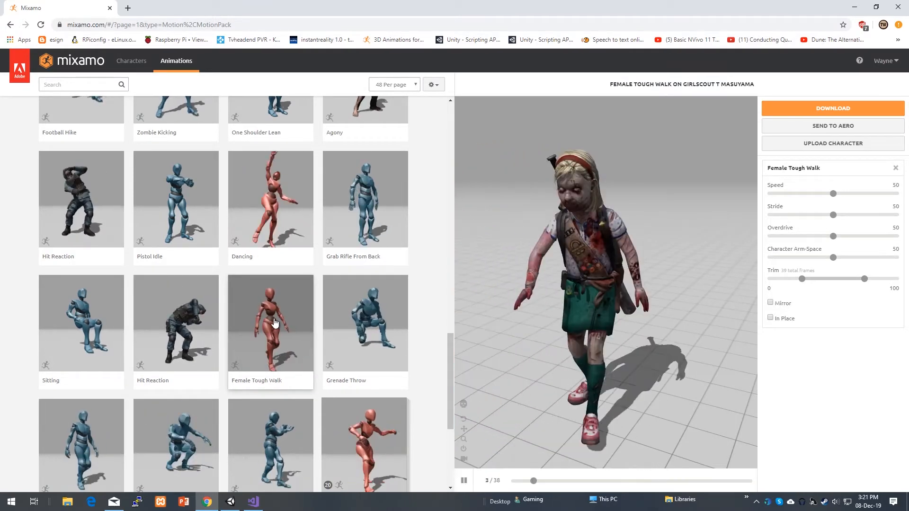
- Browse the first page of animations for other suitable motions and check the results-per-page options
scroll(294, 317, down, 3)
scroll(309, 305, down, 2)
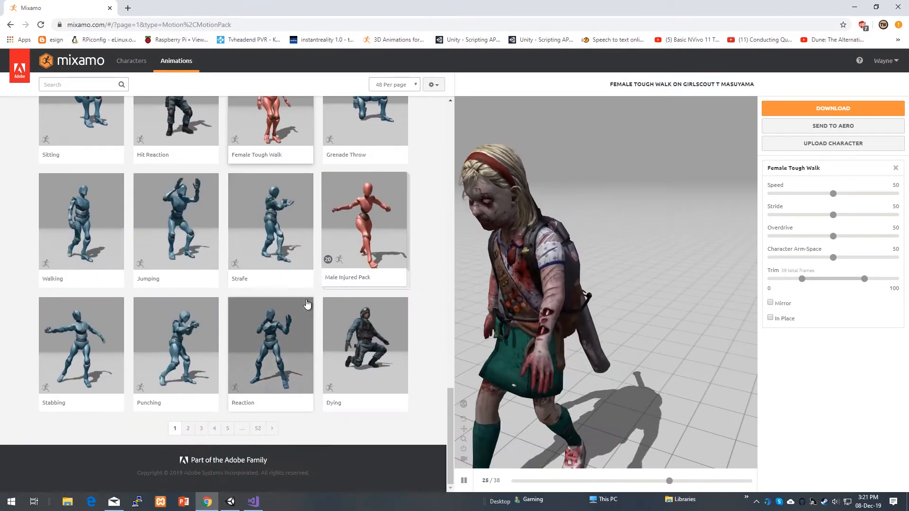
scroll(291, 316, up, 8)
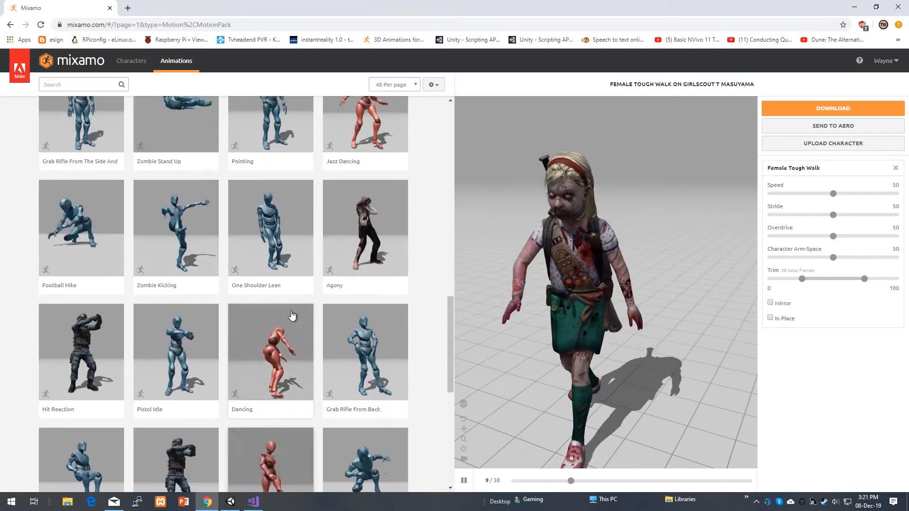
scroll(291, 315, up, 7)
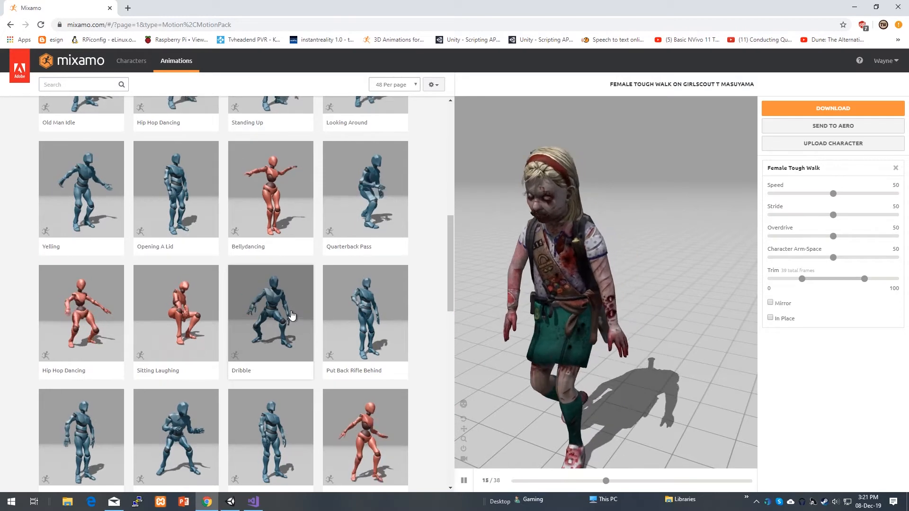
scroll(291, 316, up, 4)
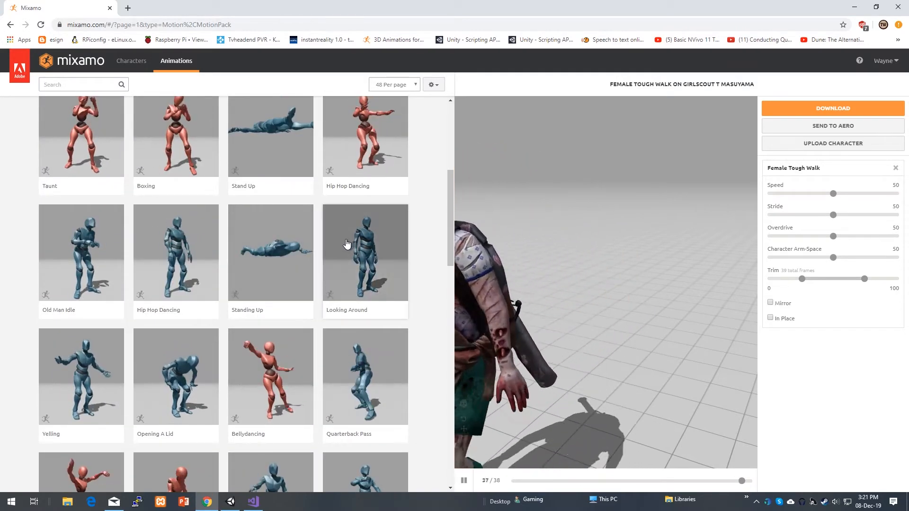
scroll(346, 246, up, 4)
scroll(329, 283, up, 2)
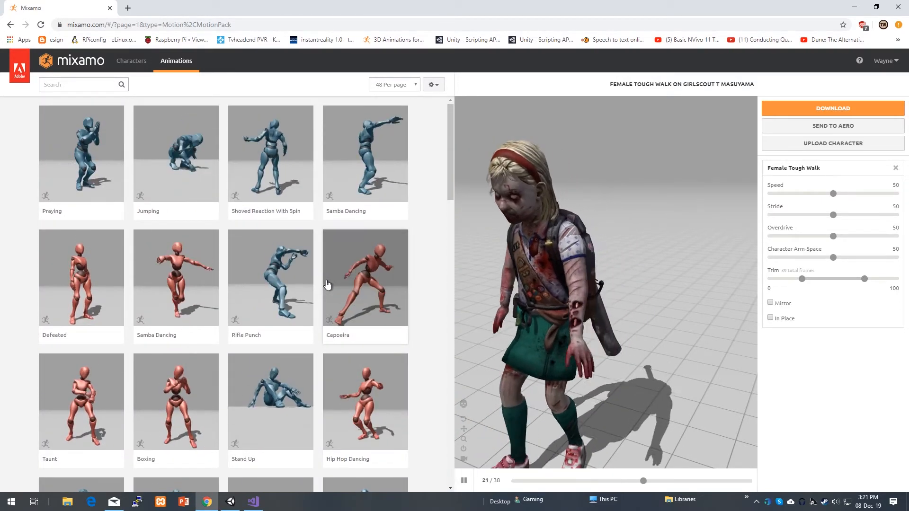
scroll(315, 260, up, 1)
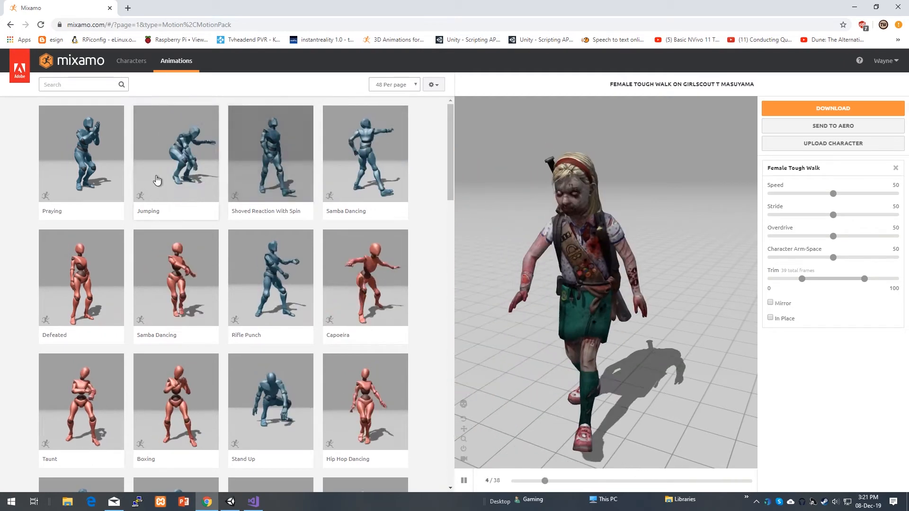
scroll(165, 208, down, 3)
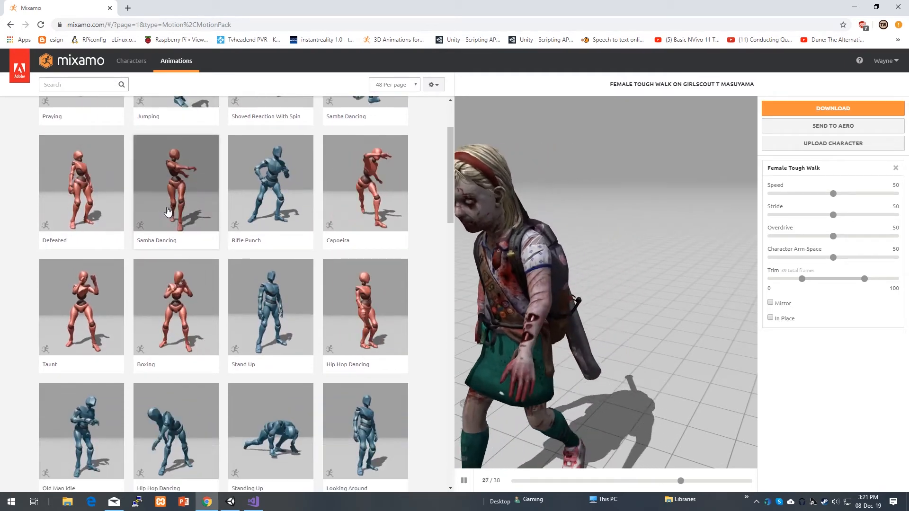
scroll(265, 238, down, 1)
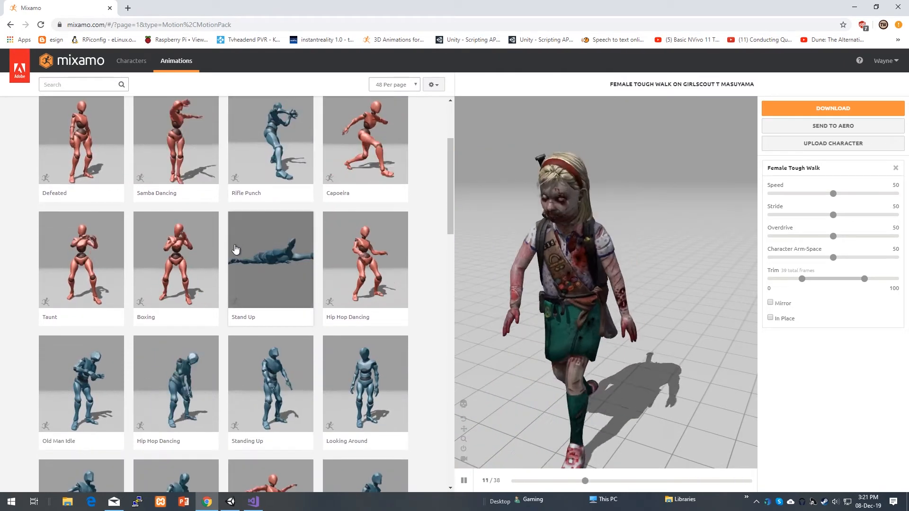
scroll(237, 251, down, 2)
scroll(193, 297, down, 5)
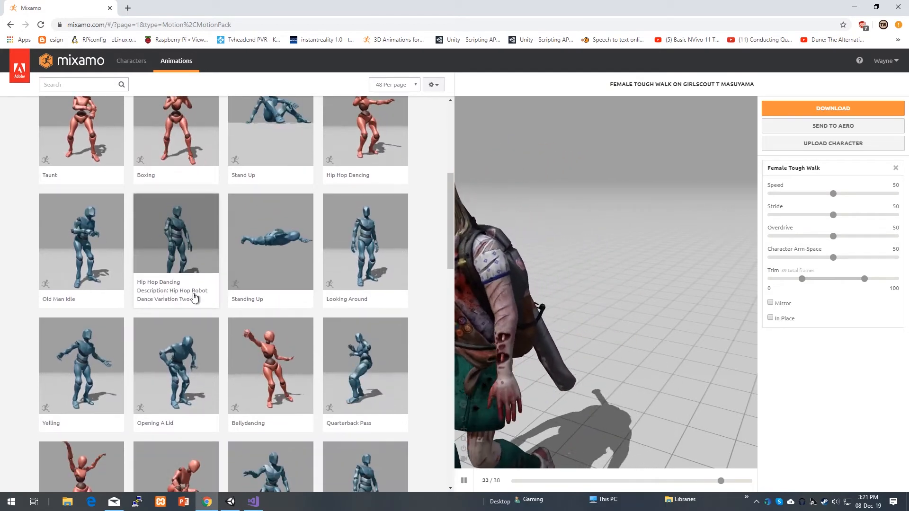
scroll(211, 185, up, 5)
scroll(214, 190, up, 4)
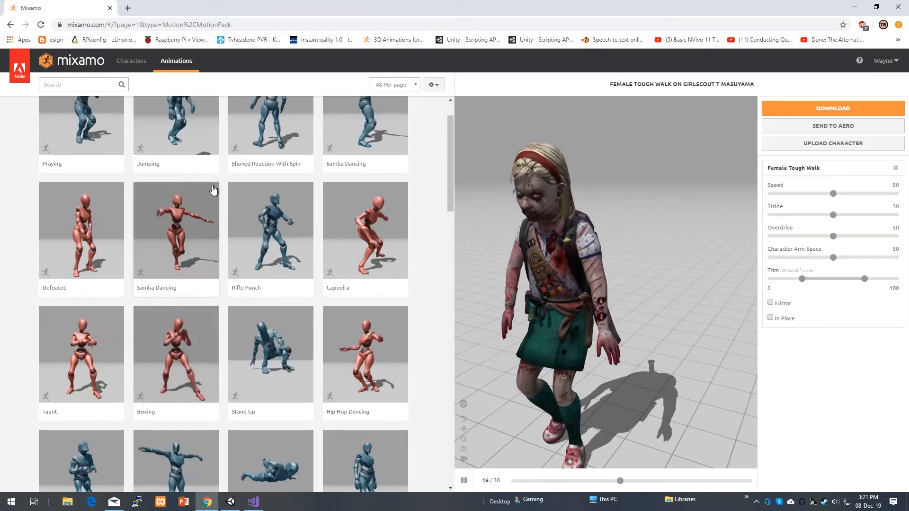
click(393, 85)
click(395, 85)
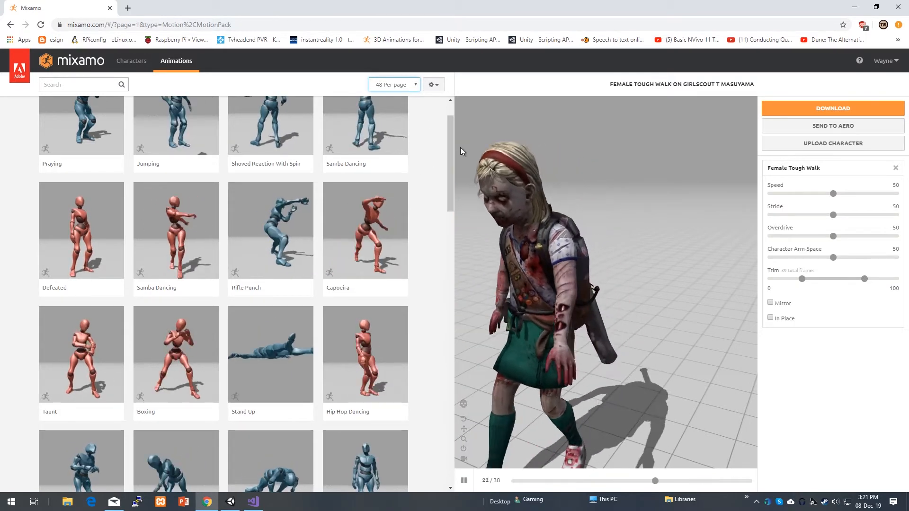
- Search the animation library for "walking"
scroll(440, 133, up, 1)
click(83, 85)
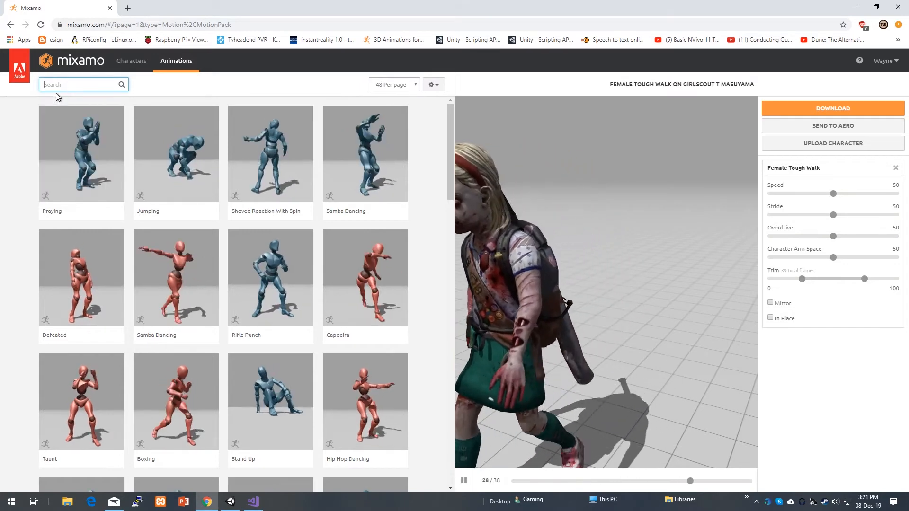
text(walk)
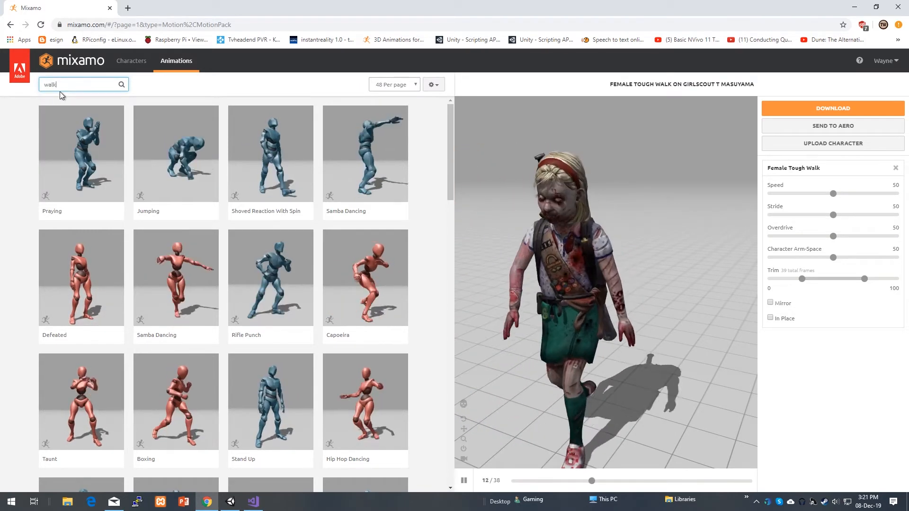
text(ing)
key(Return)
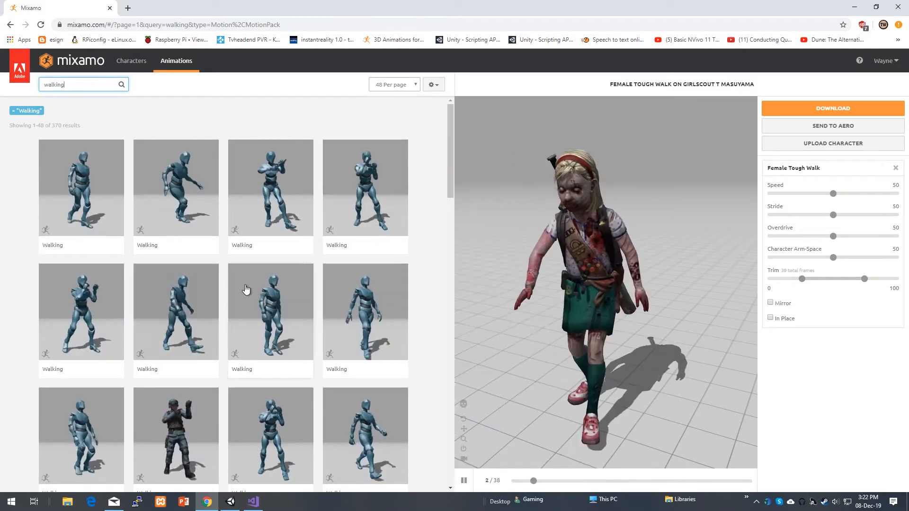
- Preview the hunched-over Walking animation on the girl scout and look through the other walking results
scroll(334, 308, down, 4)
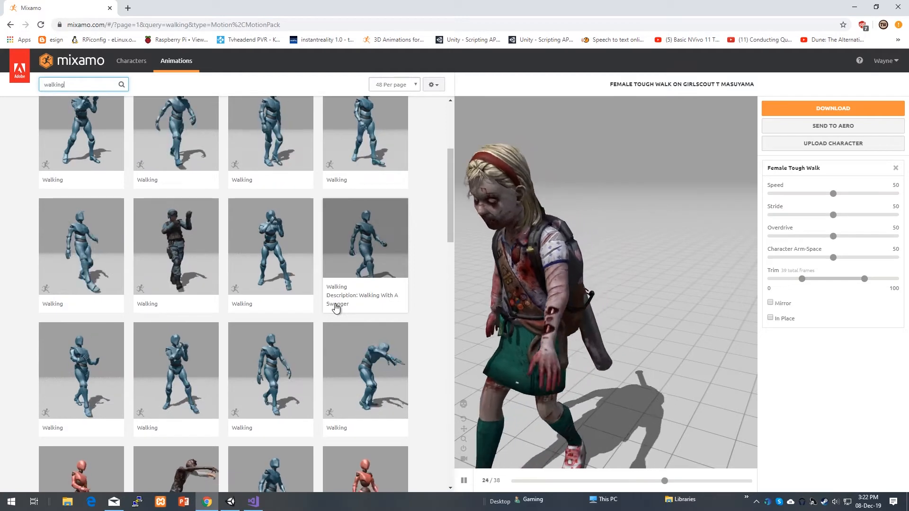
click(379, 366)
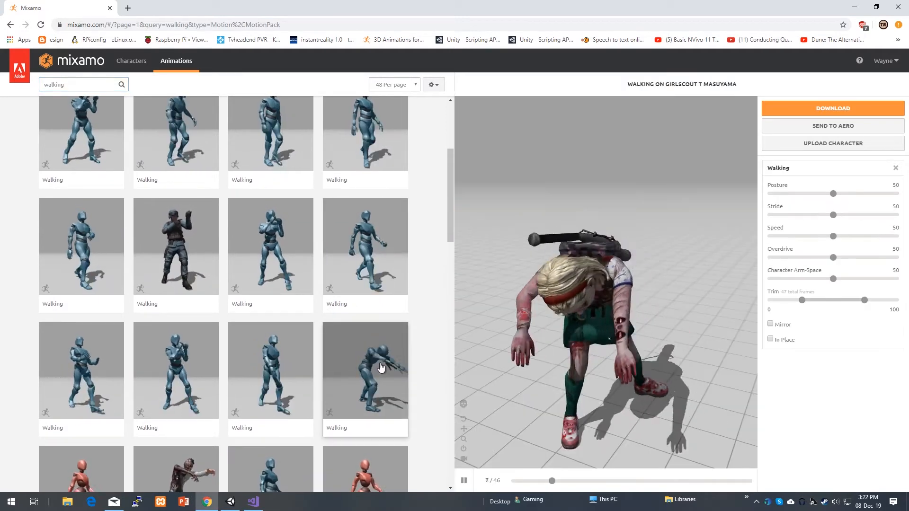
scroll(380, 367, down, 6)
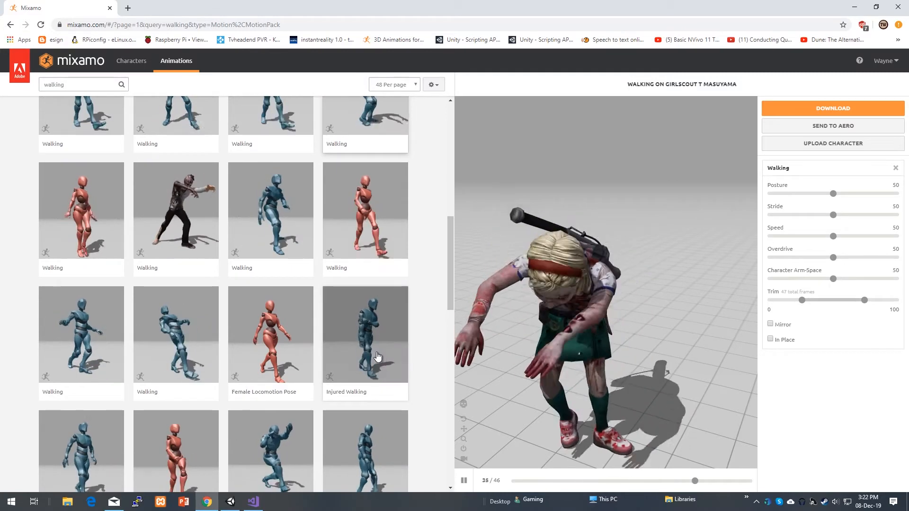
scroll(347, 326, down, 3)
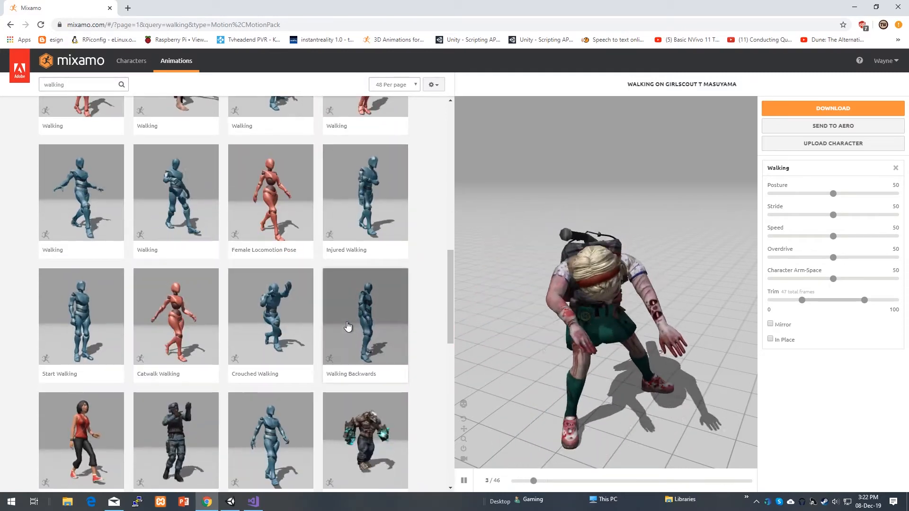
scroll(347, 326, down, 1)
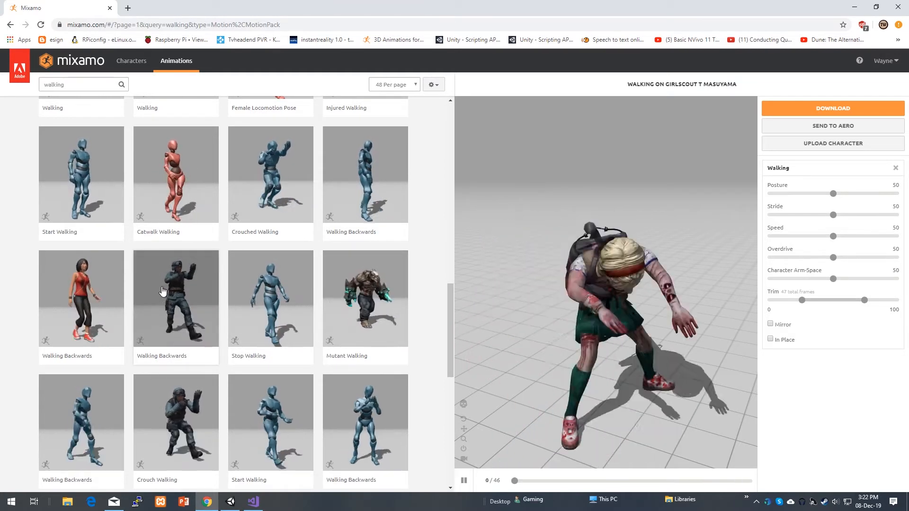
scroll(162, 290, up, 2)
scroll(162, 291, up, 3)
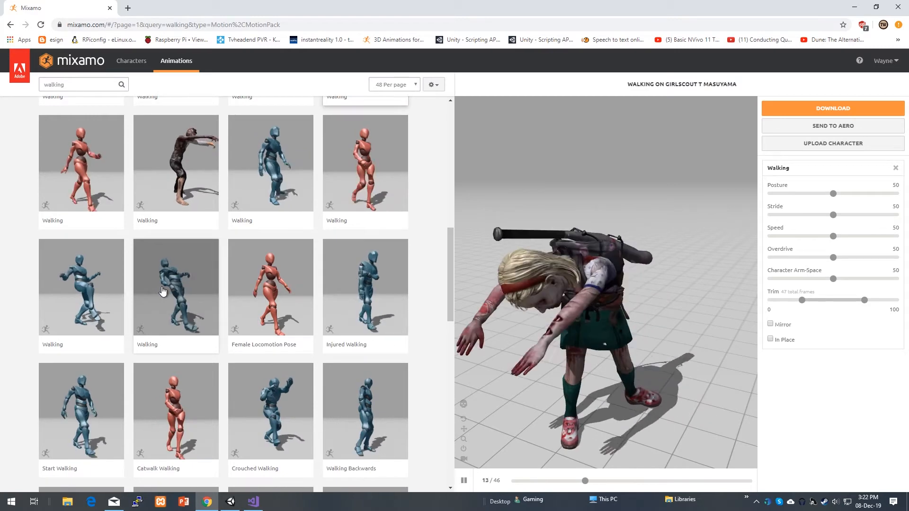
scroll(162, 291, up, 4)
- Try several other Walking animations on the girl scout and settle on the staggering one with the Drunkness setting
click(276, 231)
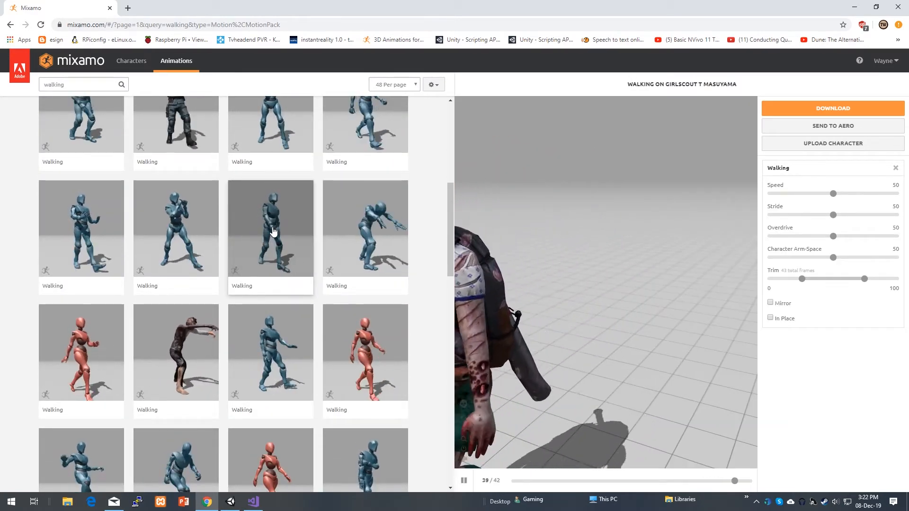
scroll(273, 231, up, 3)
click(374, 245)
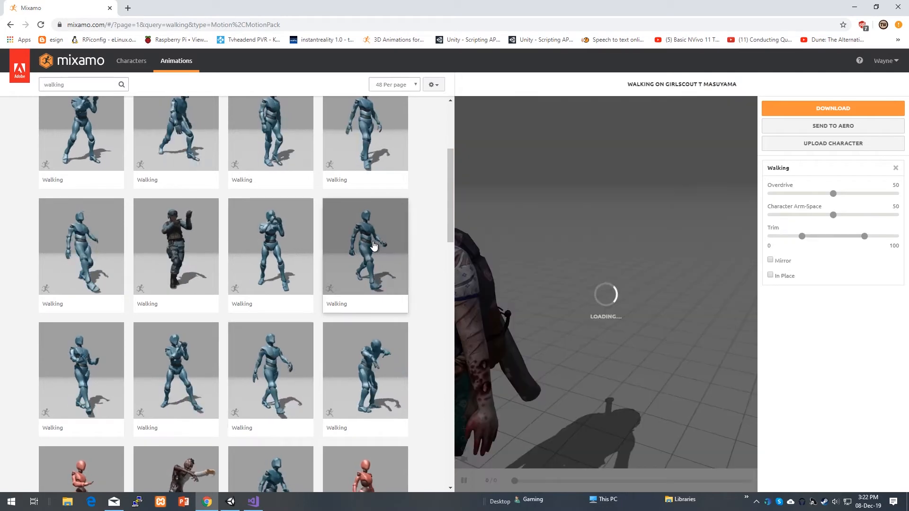
click(285, 242)
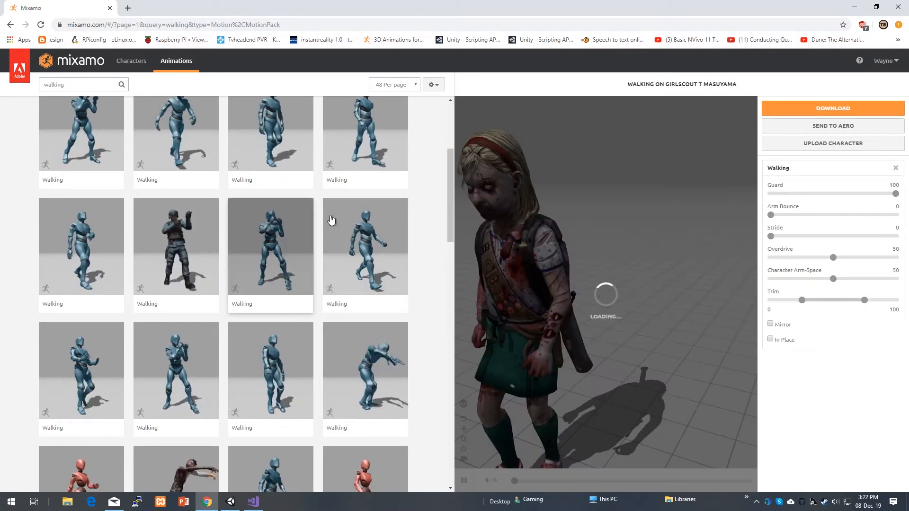
scroll(333, 221, up, 3)
click(370, 261)
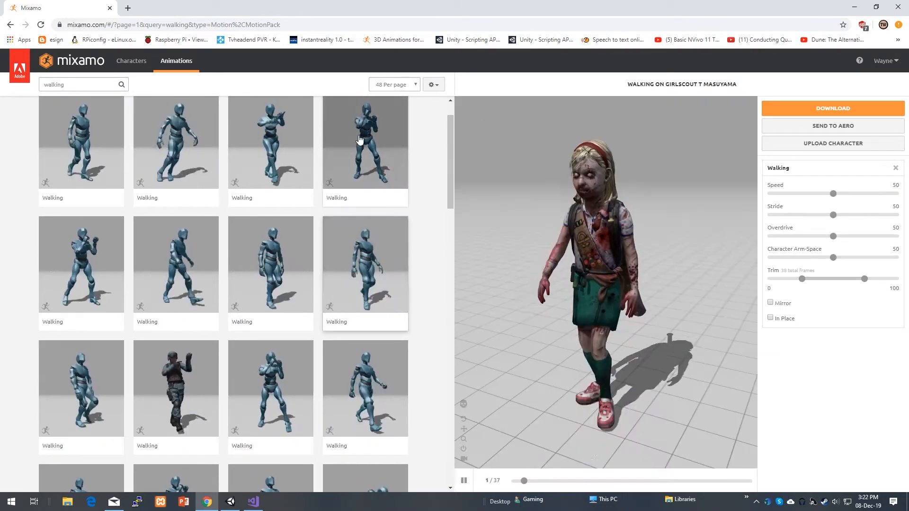
click(361, 144)
click(196, 141)
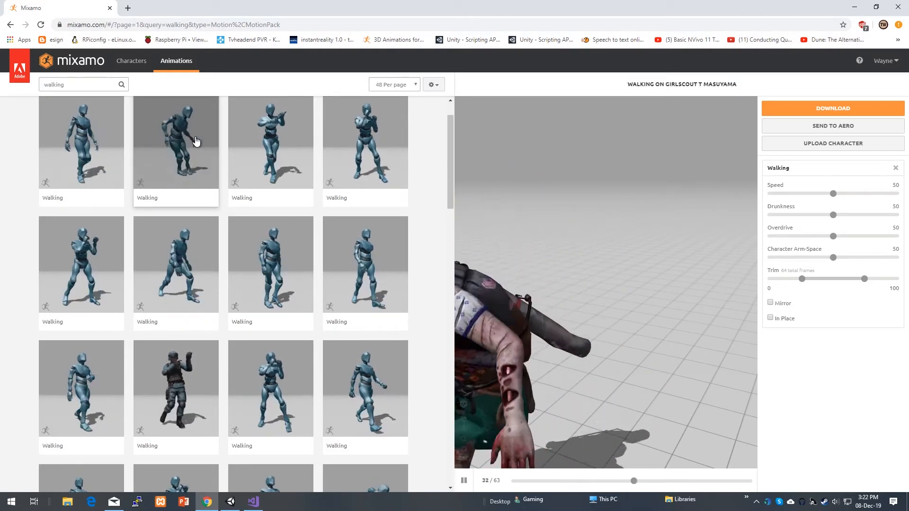
click(96, 131)
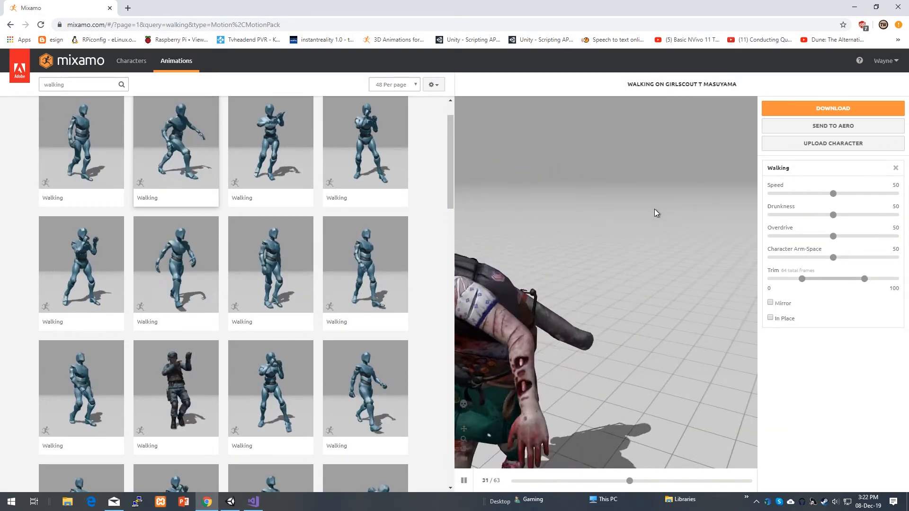
click(836, 110)
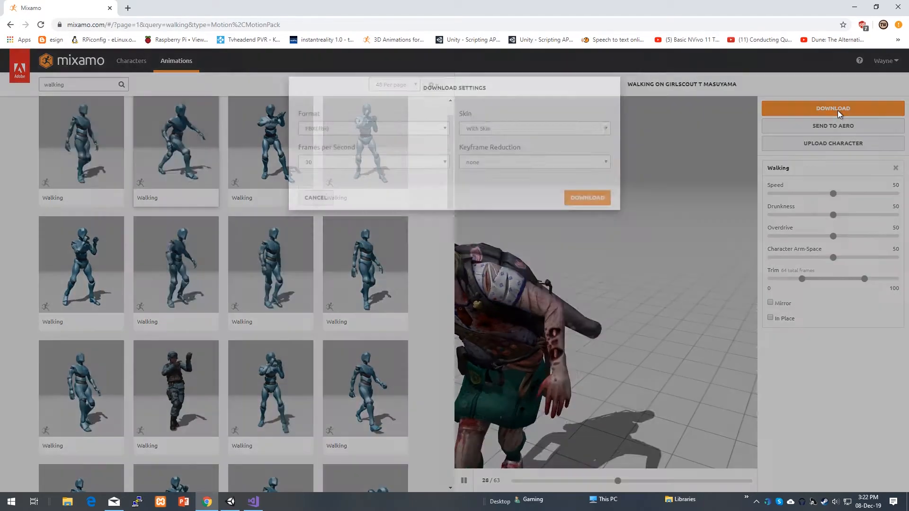
click(396, 147)
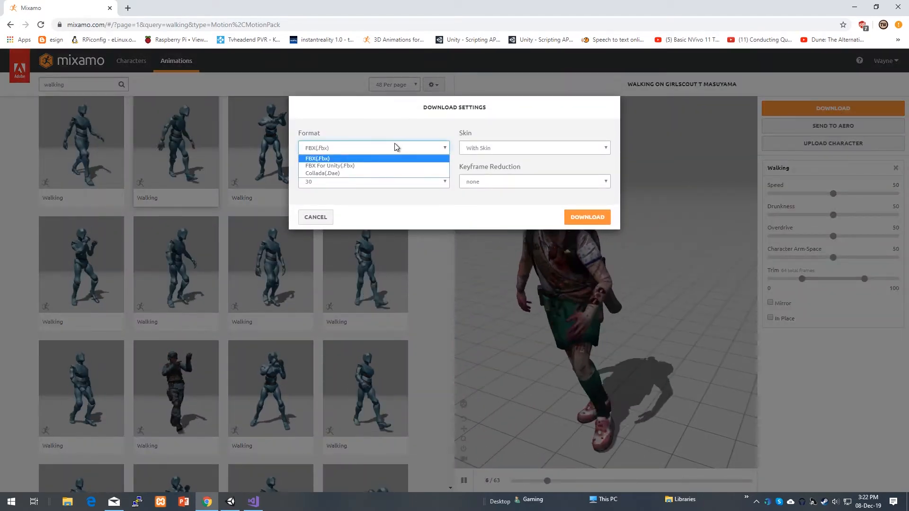
click(327, 165)
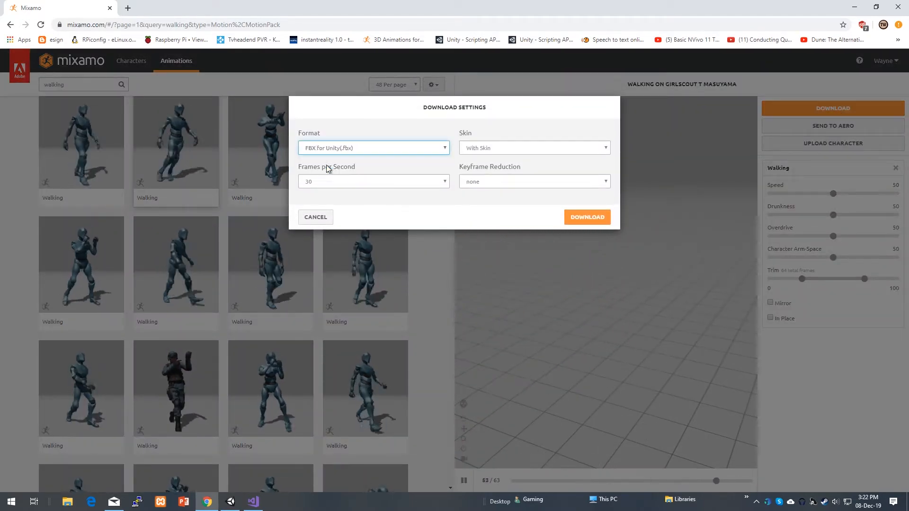
click(586, 216)
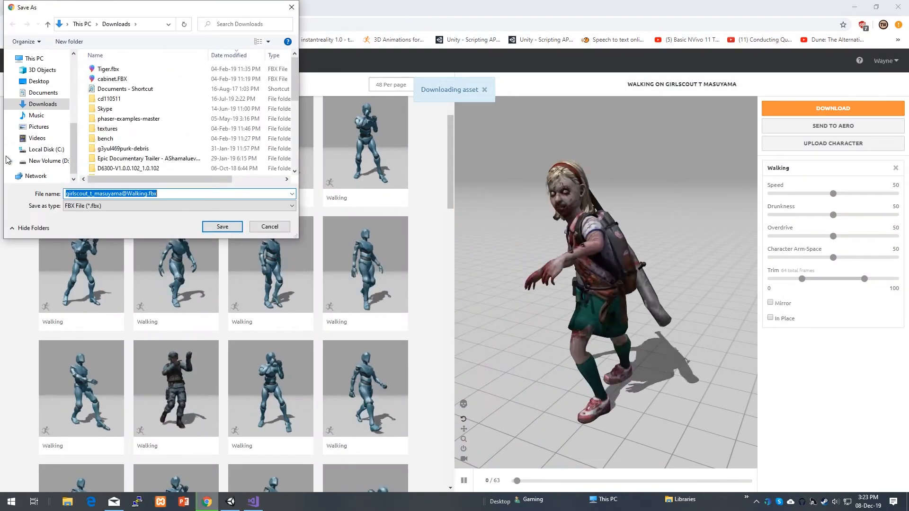
click(39, 81)
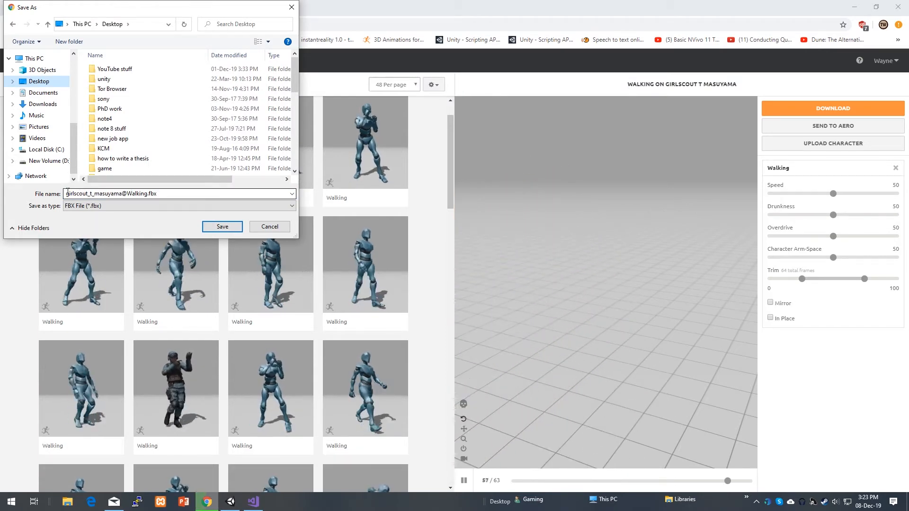
click(220, 227)
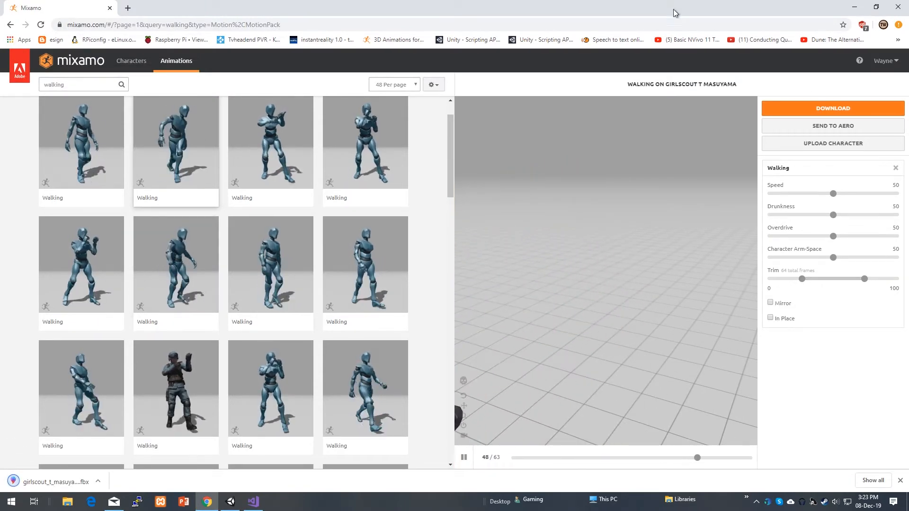
- Switch to Unity, show the scene view and open the project's imports folder
click(854, 6)
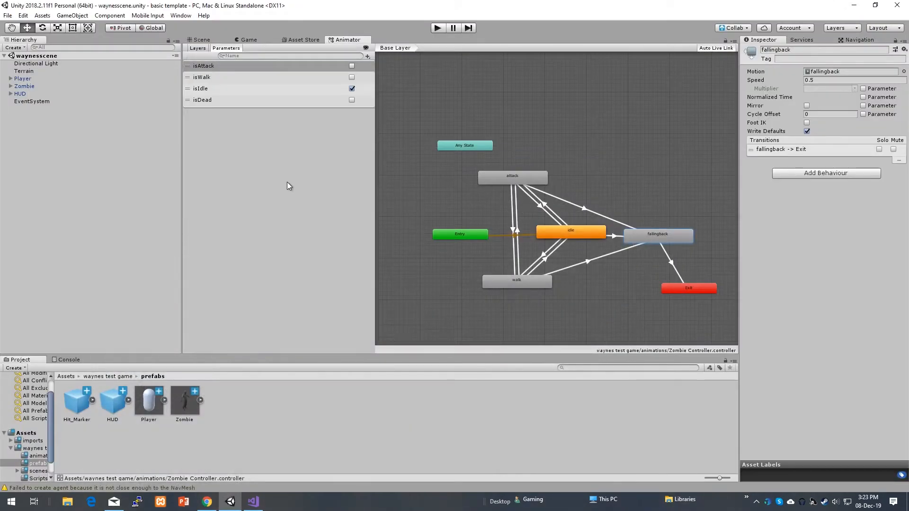
click(199, 40)
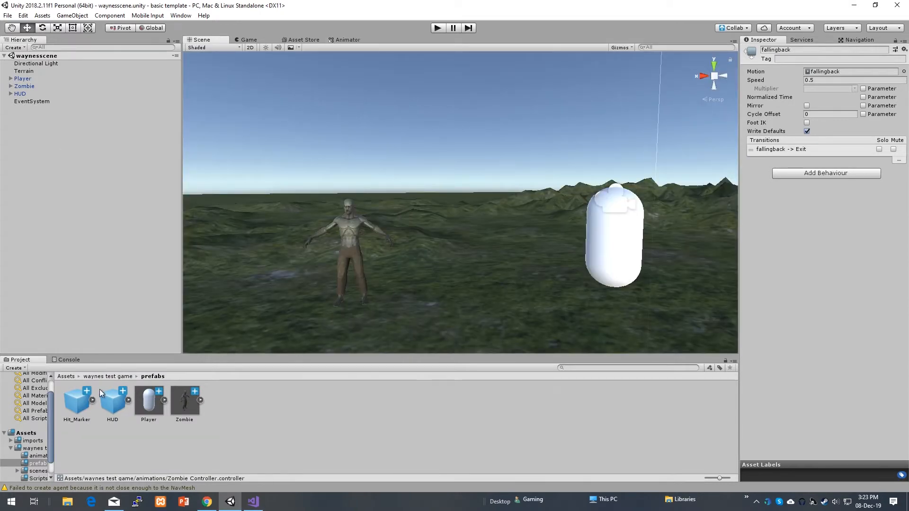
click(99, 376)
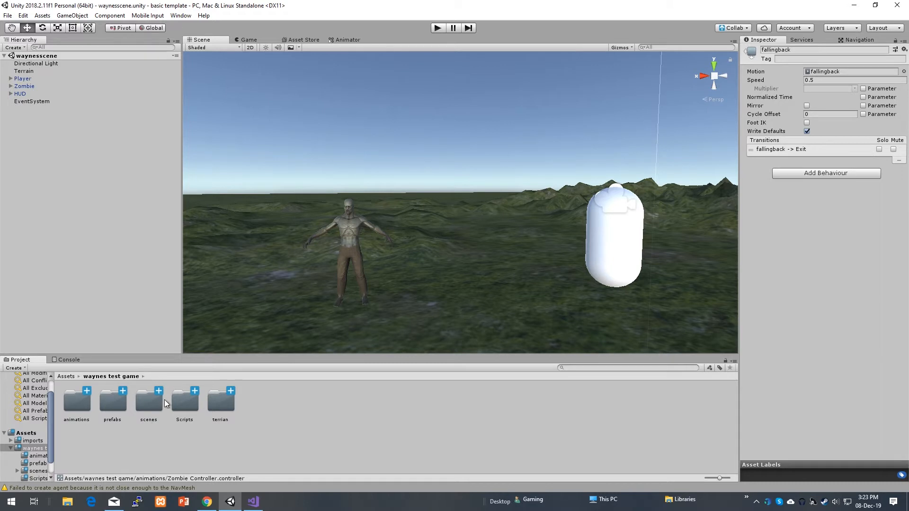
click(64, 376)
double_click(75, 403)
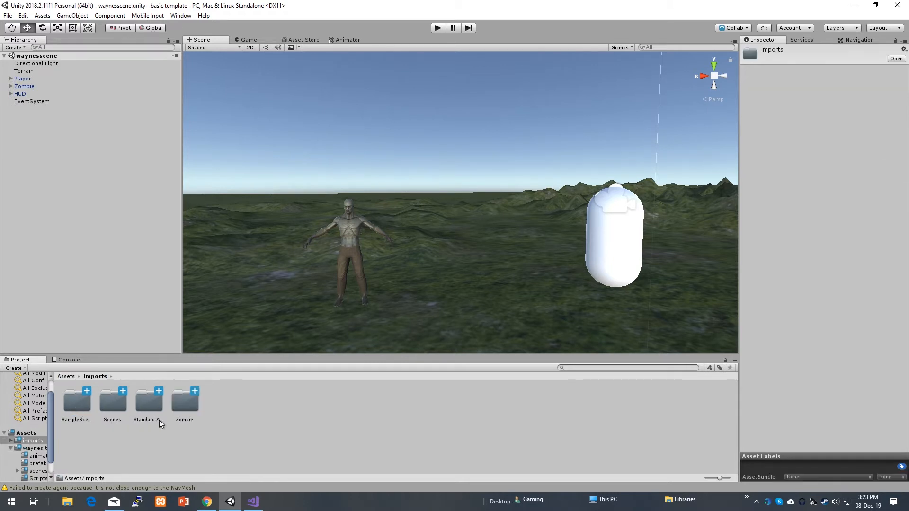
- Create a folder named miximo inside imports and open it
right_click(221, 406)
mouse_move(342, 177)
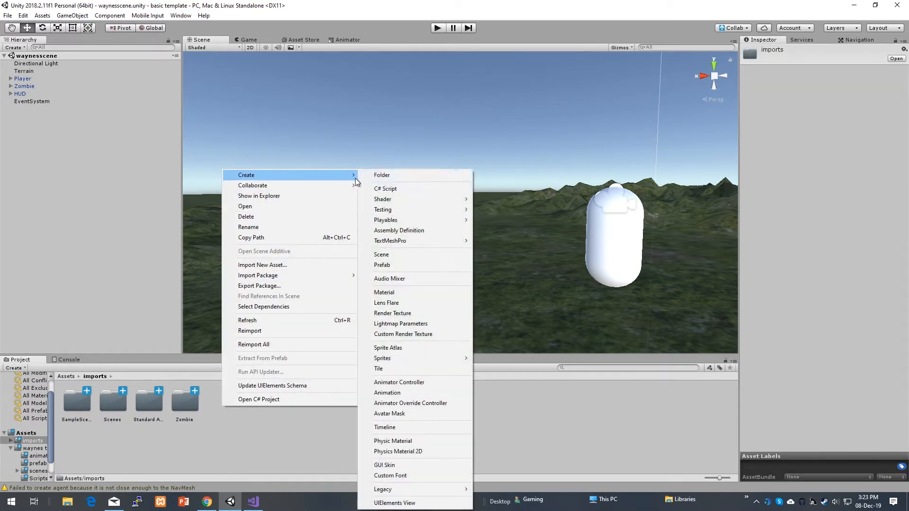
click(454, 175)
text(miximo)
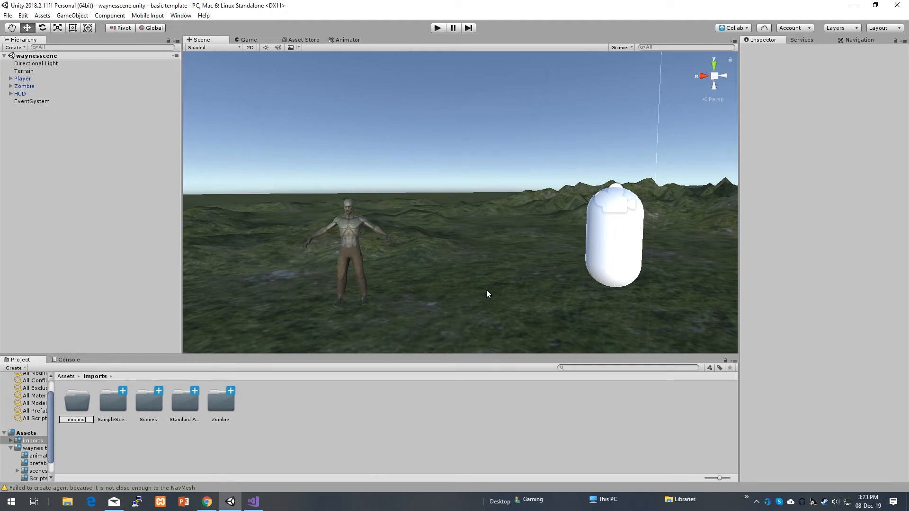
key(Return)
double_click(69, 408)
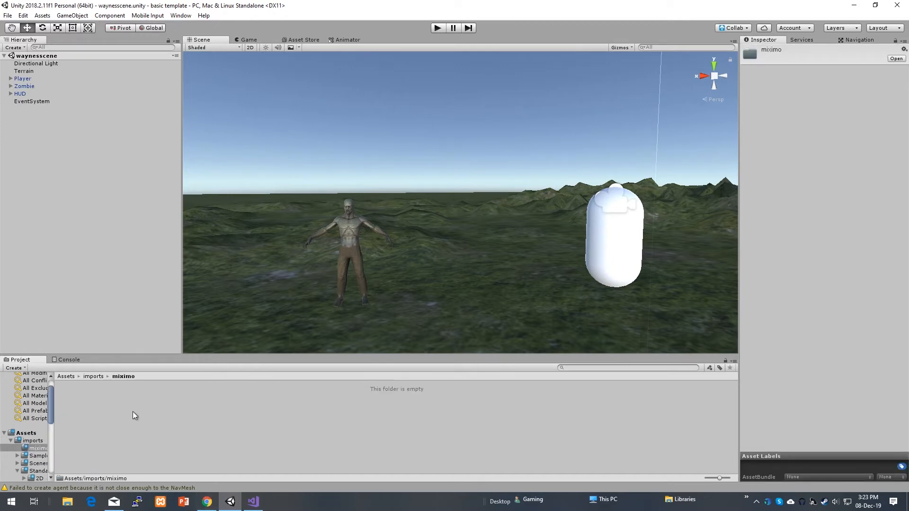
click(207, 502)
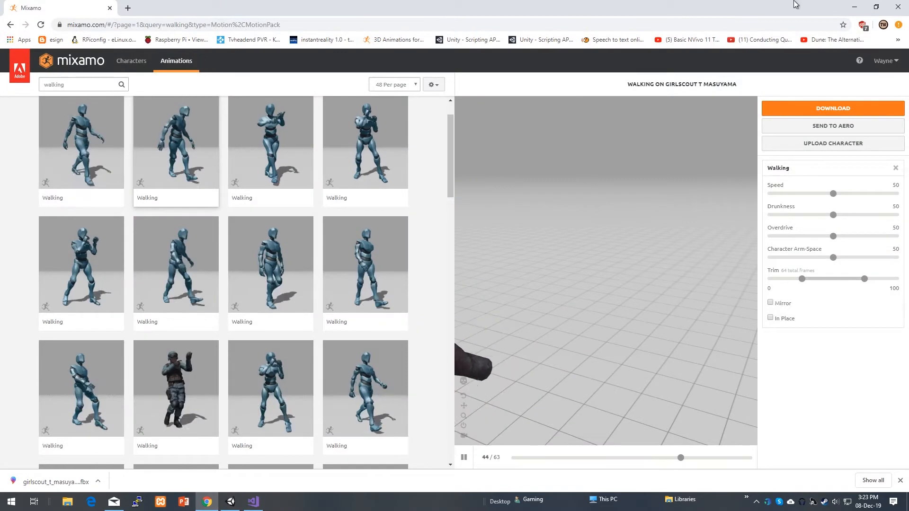
click(856, 8)
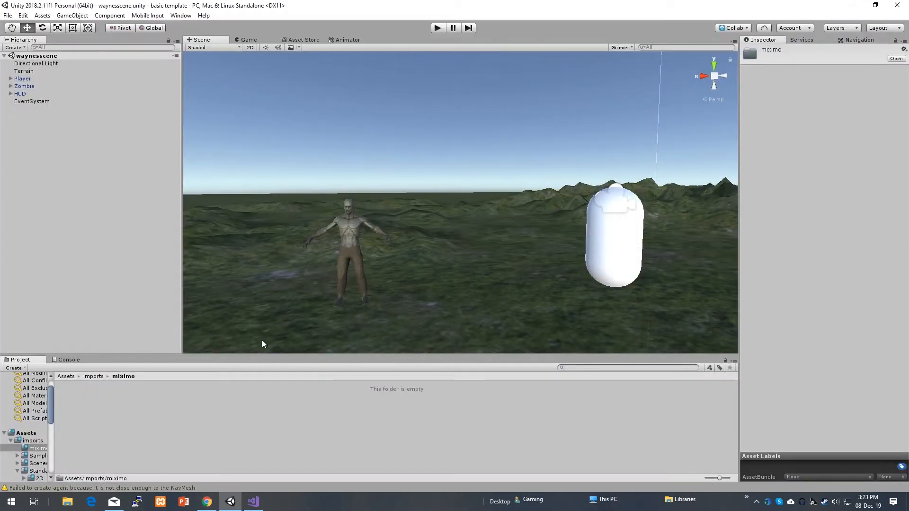
click(72, 502)
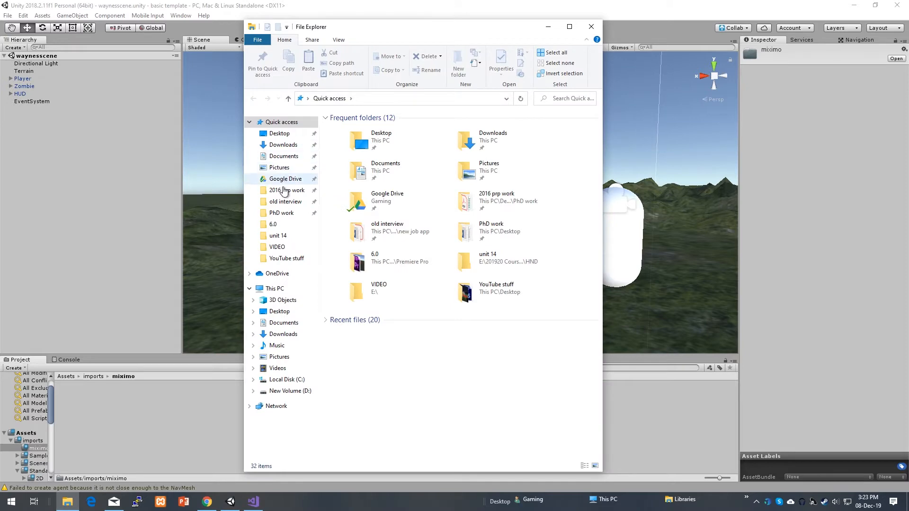
click(278, 311)
drag(600, 166, 601, 280)
click(443, 245)
drag(416, 247, 131, 421)
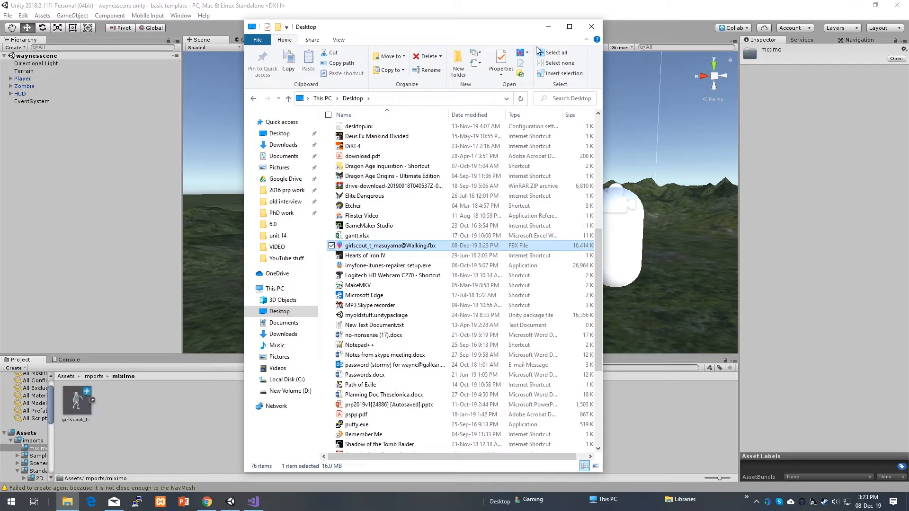
click(548, 26)
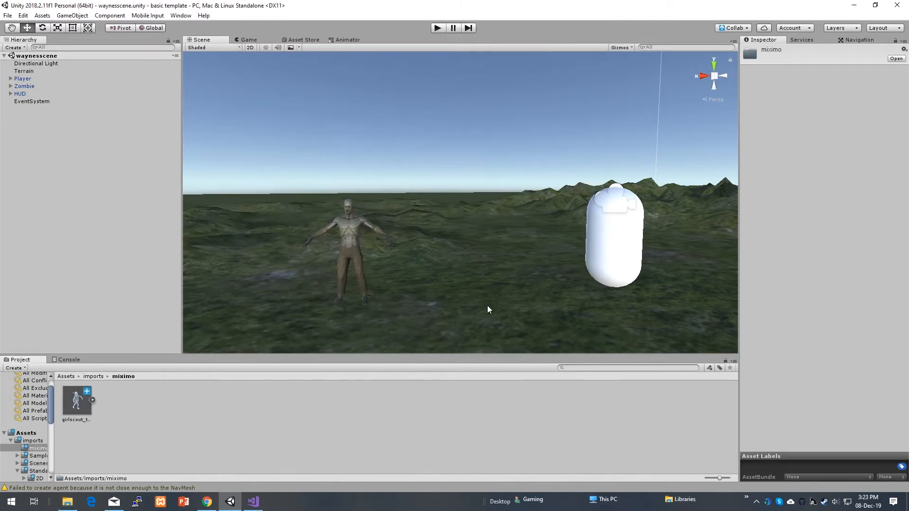
- Expand the imported girl scout model and inspect its Walking animation clip
click(73, 402)
click(93, 399)
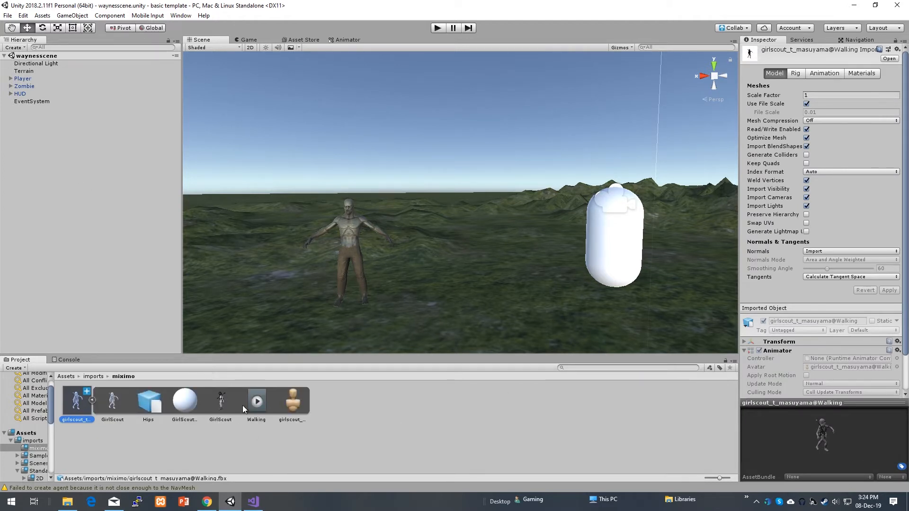
click(256, 403)
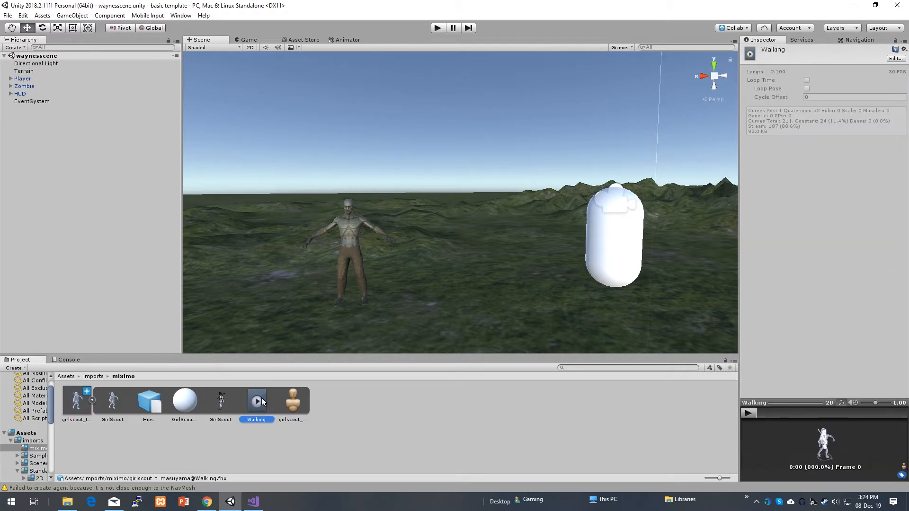
- Try out the untextured girl scout model in the scene between the zombie and the player, then delete it
click(75, 402)
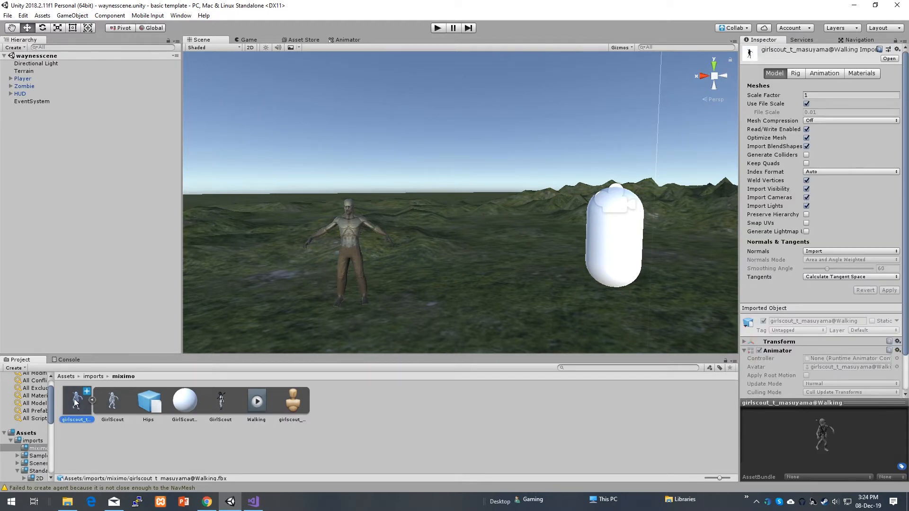
drag(79, 402, 492, 300)
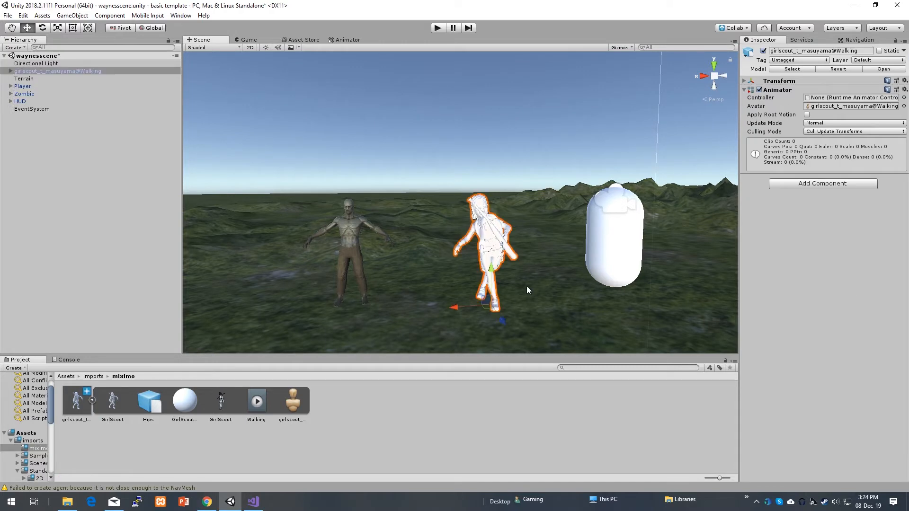
scroll(539, 292, up, 3)
scroll(530, 312, down, 1)
right_drag(565, 302, 505, 319)
key(w)
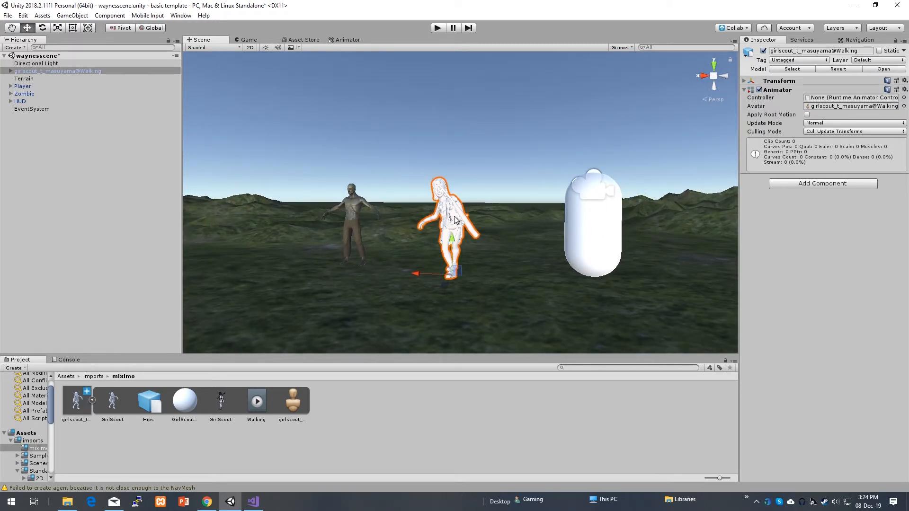
key(Delete)
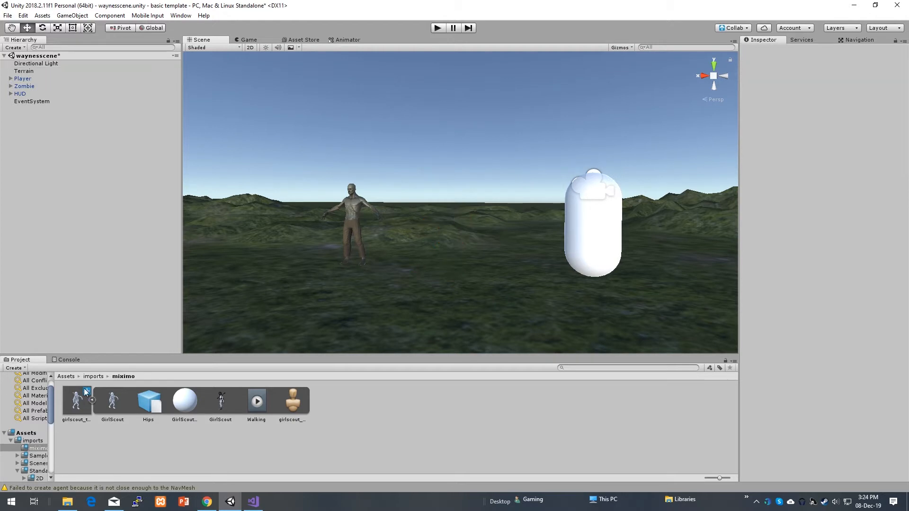
- Set the girl scout model's material location to Use External Materials (Legacy), apply it and fix the normal map import setting
click(108, 403)
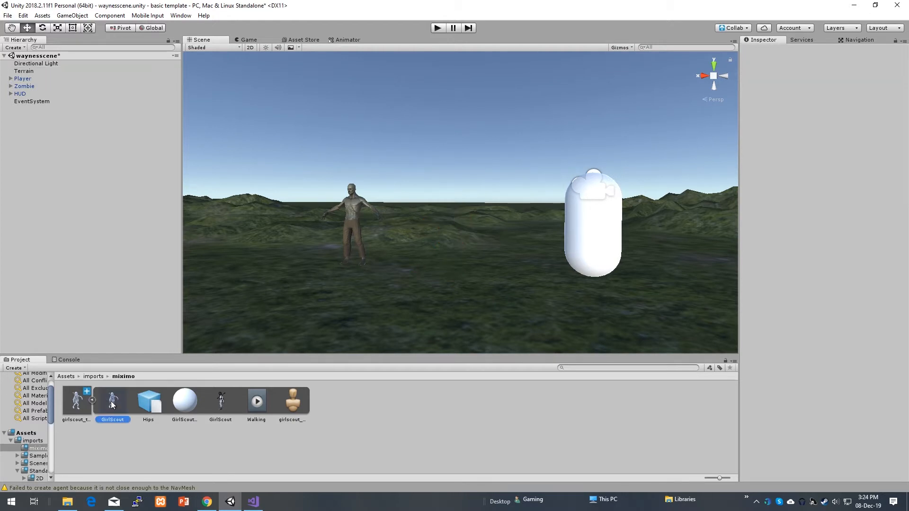
click(78, 403)
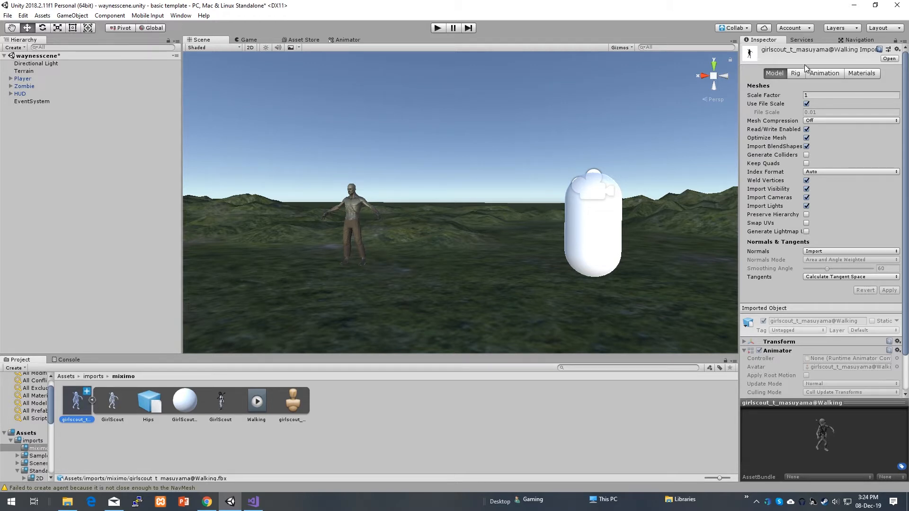
click(868, 75)
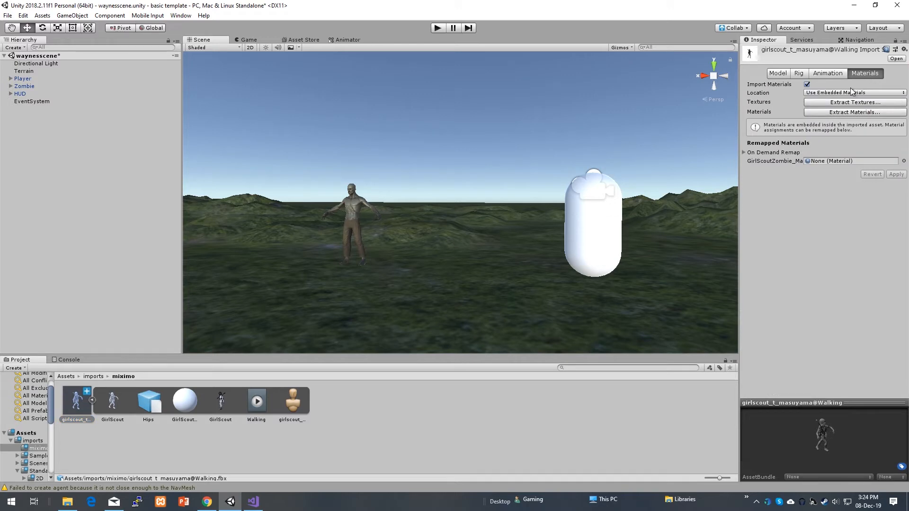
click(845, 103)
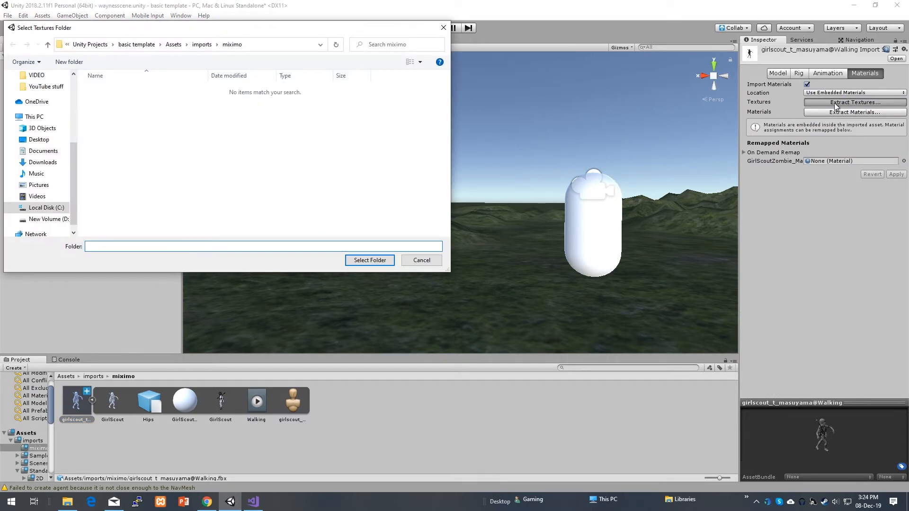
click(414, 260)
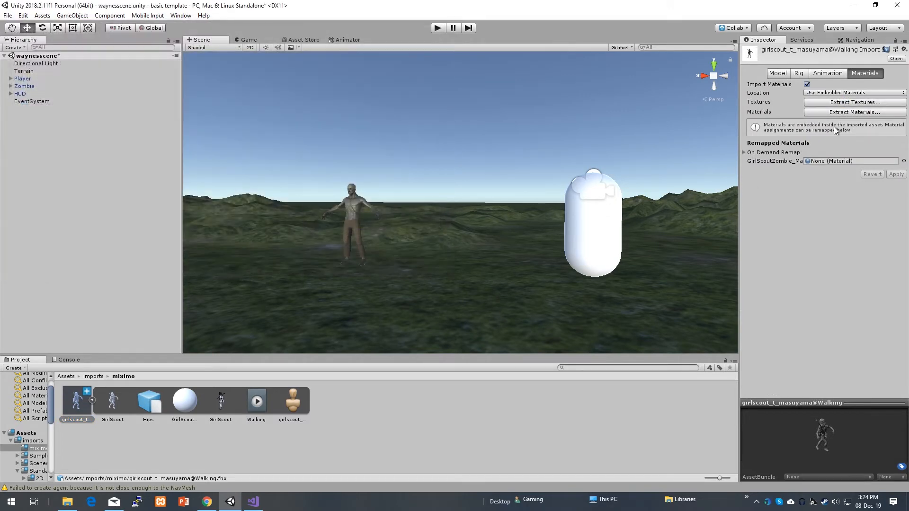
click(844, 94)
click(845, 106)
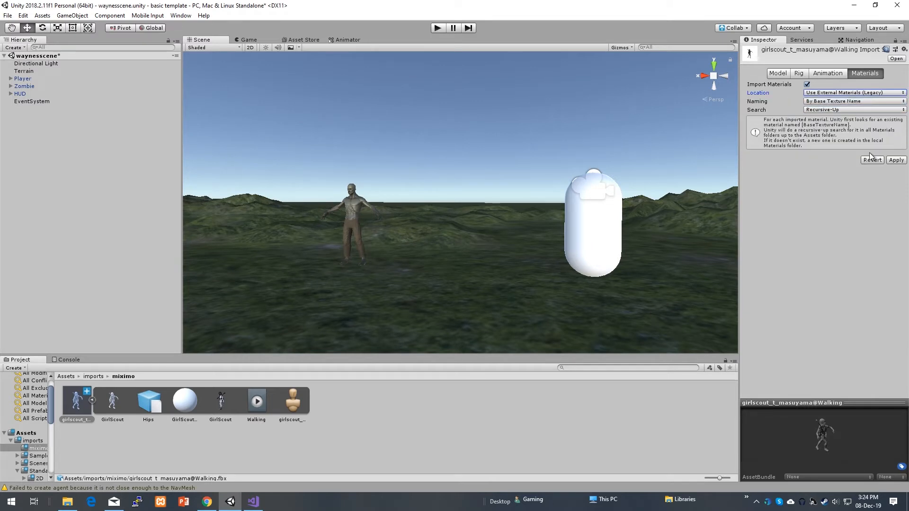
click(892, 161)
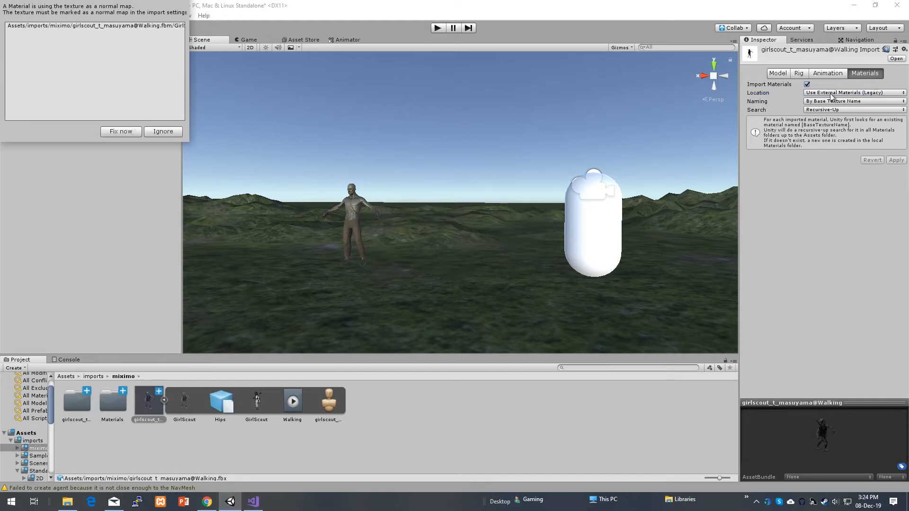
click(130, 132)
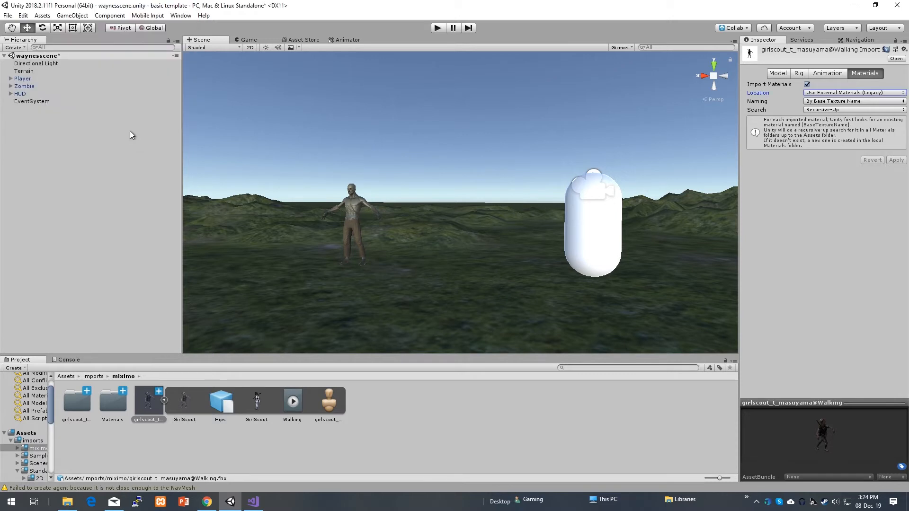
- Place the girl scout model with its external materials in the scene between the zombie and the player
drag(150, 402, 435, 284)
scroll(440, 288, up, 3)
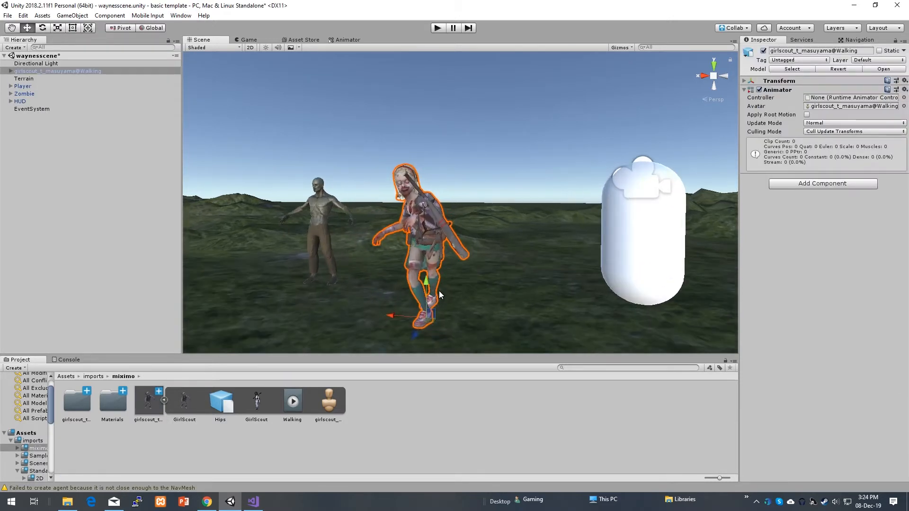
right_drag(573, 210, 558, 194)
key(w)
key(s)
key(a)
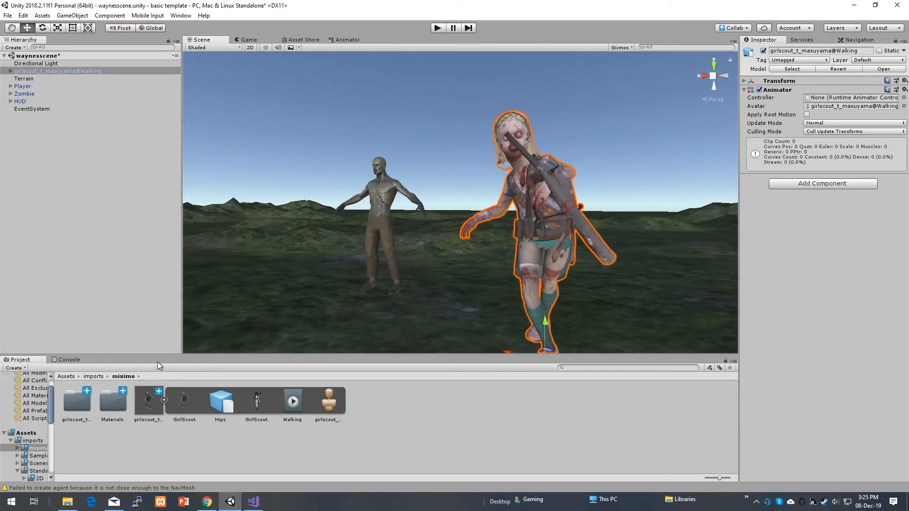
- Examine the girl scout model's material search and naming options and the contents of its Materials folder
click(154, 397)
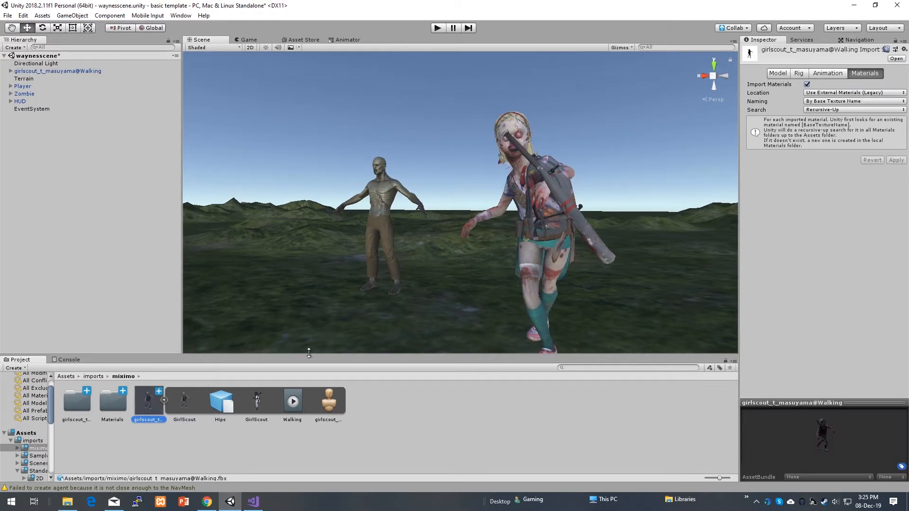
click(816, 110)
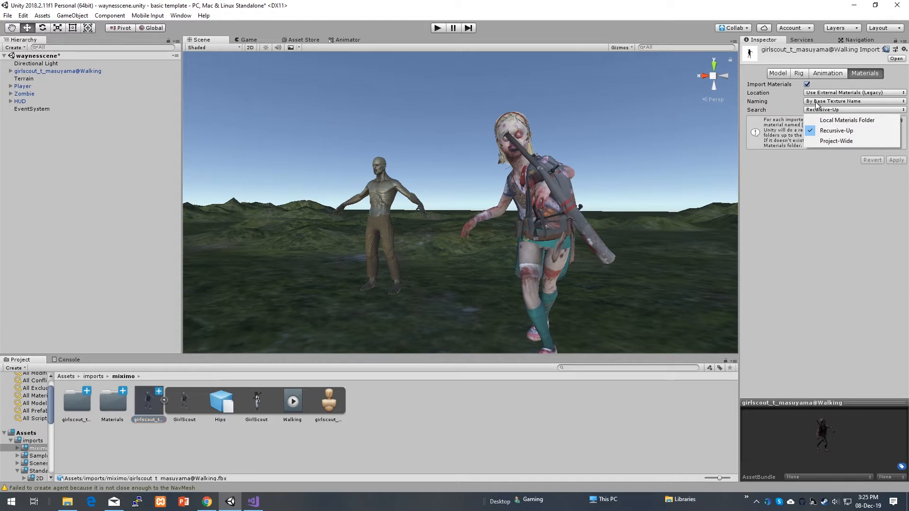
click(815, 101)
click(373, 444)
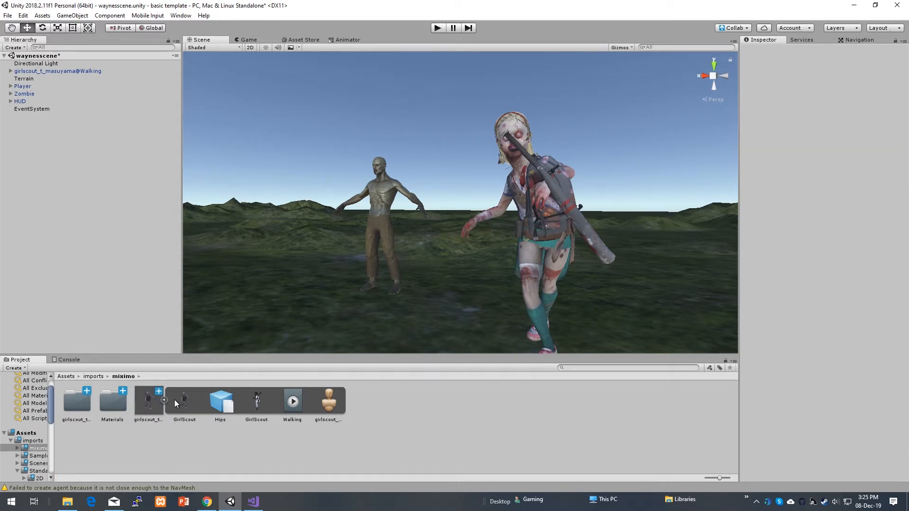
click(112, 407)
double_click(113, 407)
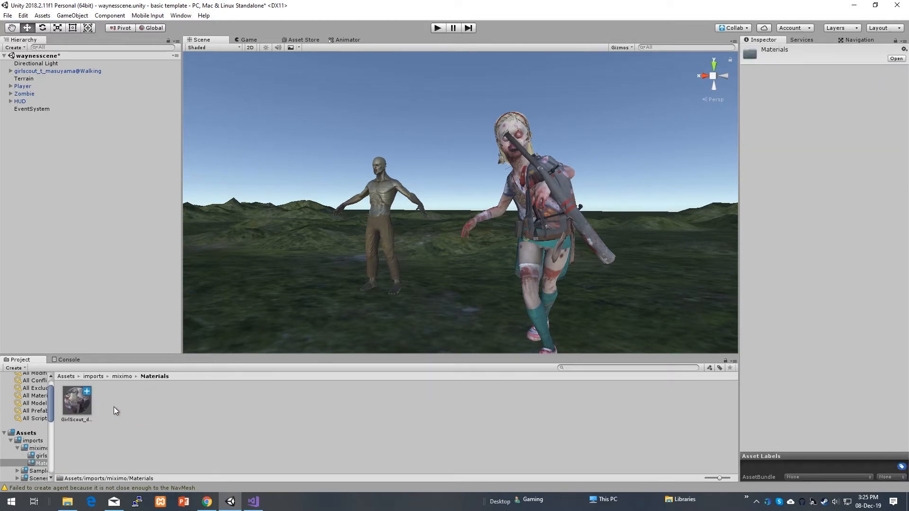
click(121, 376)
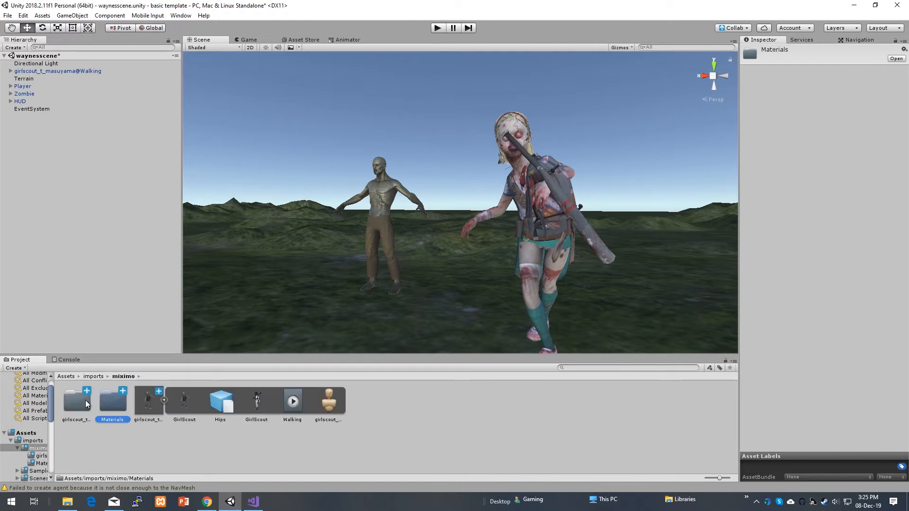
click(544, 191)
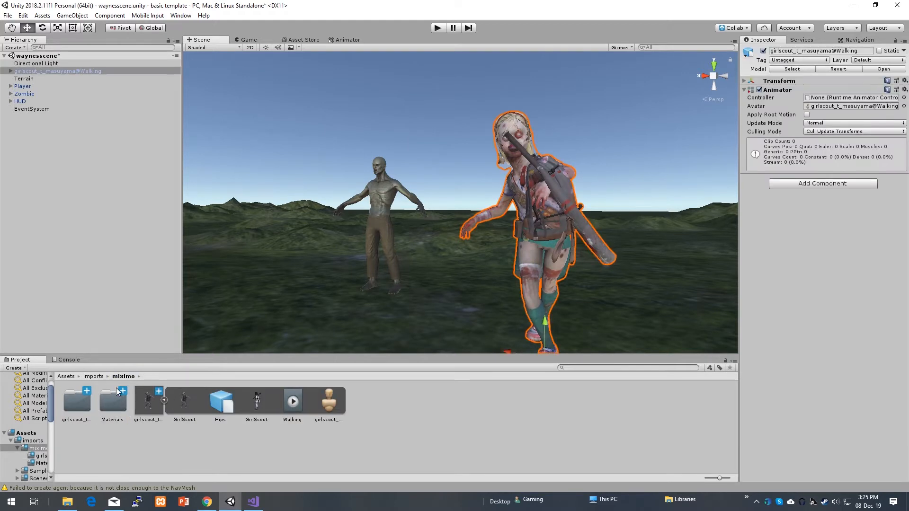
click(75, 403)
double_click(74, 403)
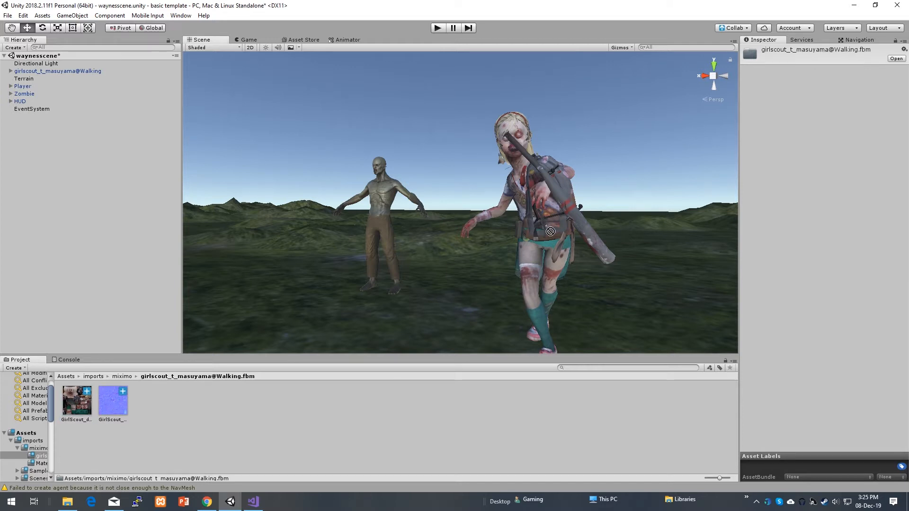
drag(71, 410, 533, 215)
click(534, 214)
drag(81, 401, 535, 205)
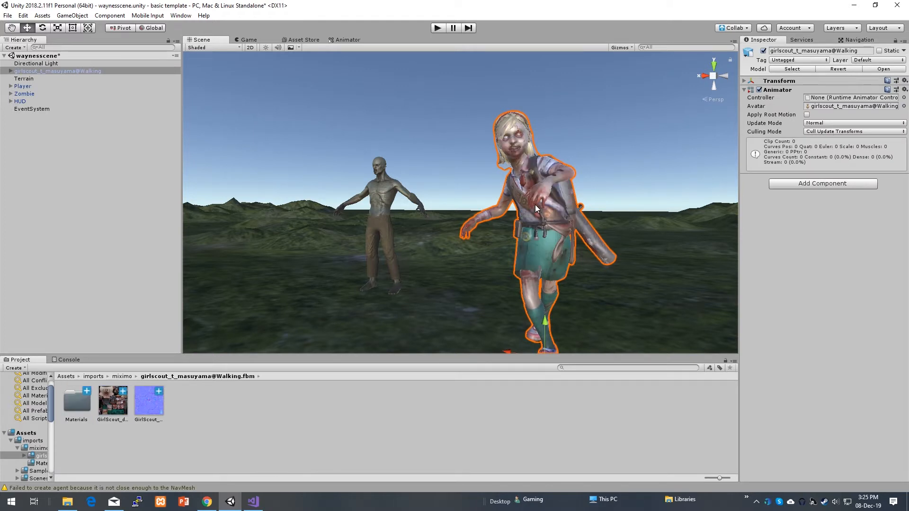
drag(450, 313, 532, 195)
drag(113, 401, 546, 214)
scroll(546, 215, up, 5)
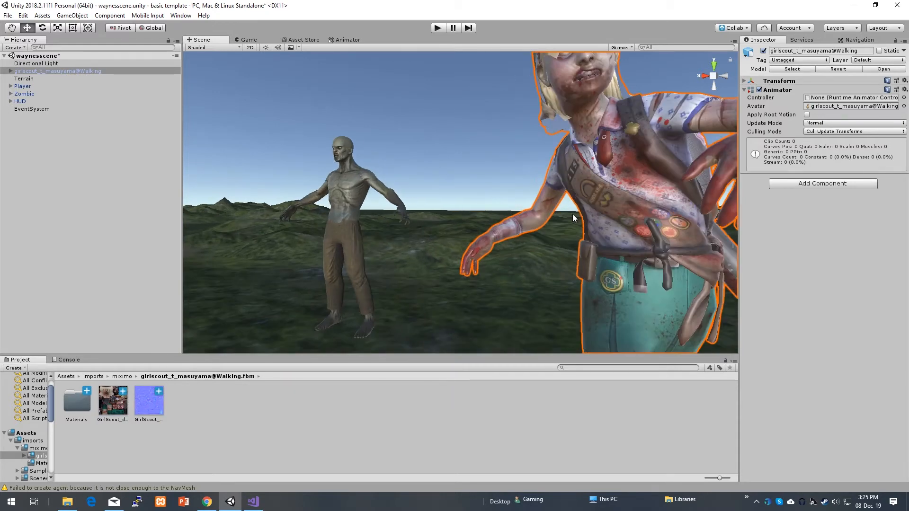
- Examine the textured girl scout in the scene up close and next to the zombie and the player
key(f)
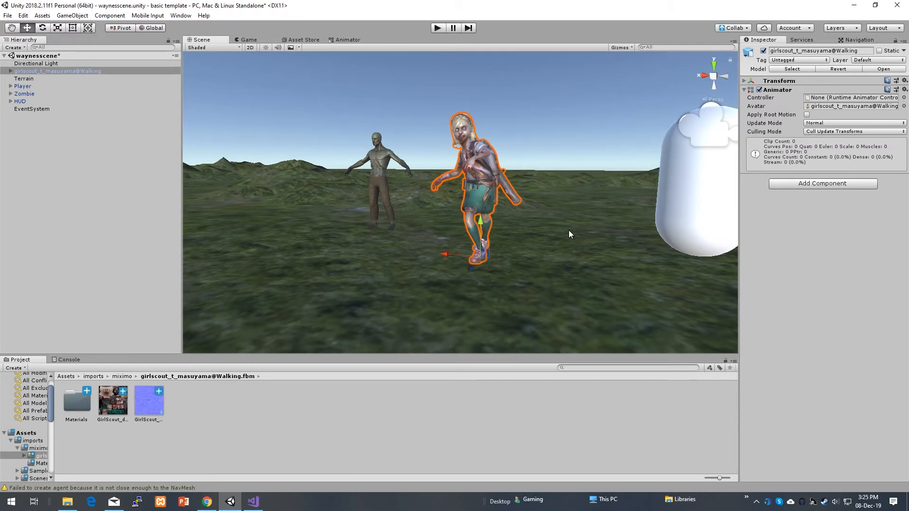
click(467, 181)
key(f)
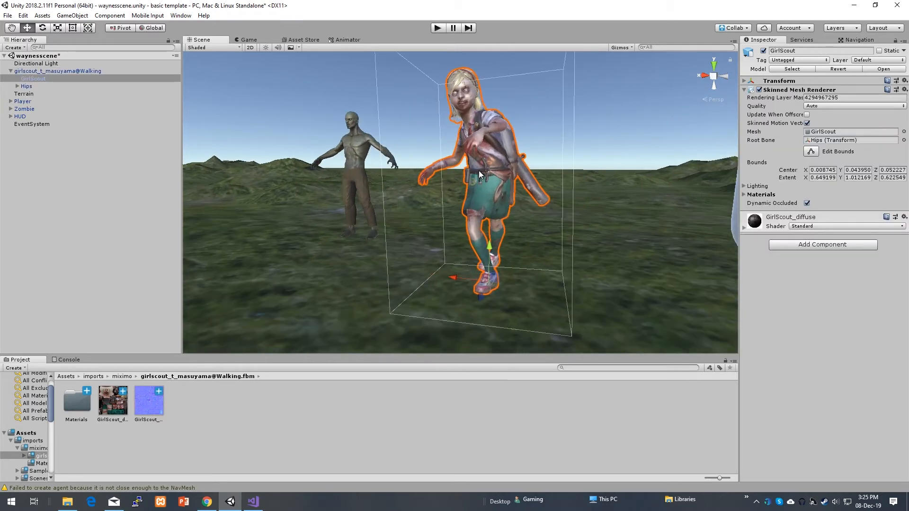
click(610, 186)
click(212, 435)
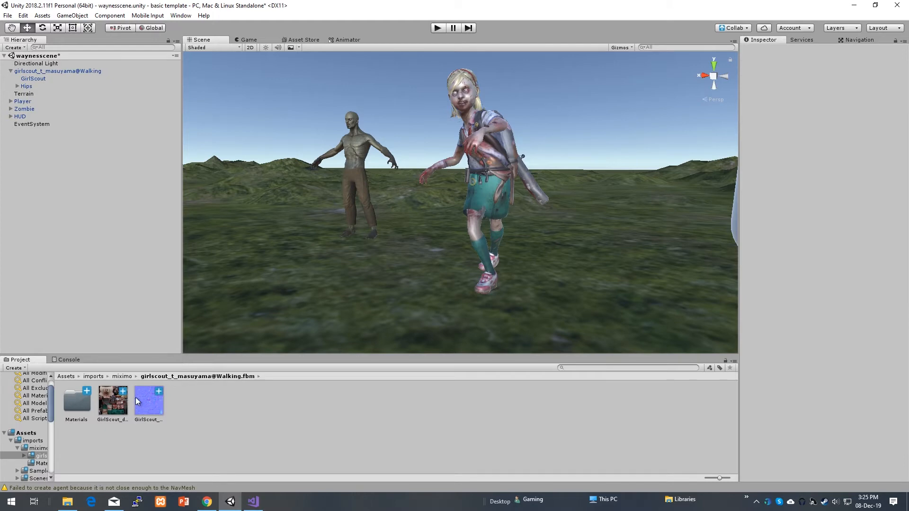
alt+drag(414, 316, 568, 203)
key(w)
mouse_move(483, 231)
right_down()
mouse_move(492, 218)
mouse_move(482, 229)
right_up()
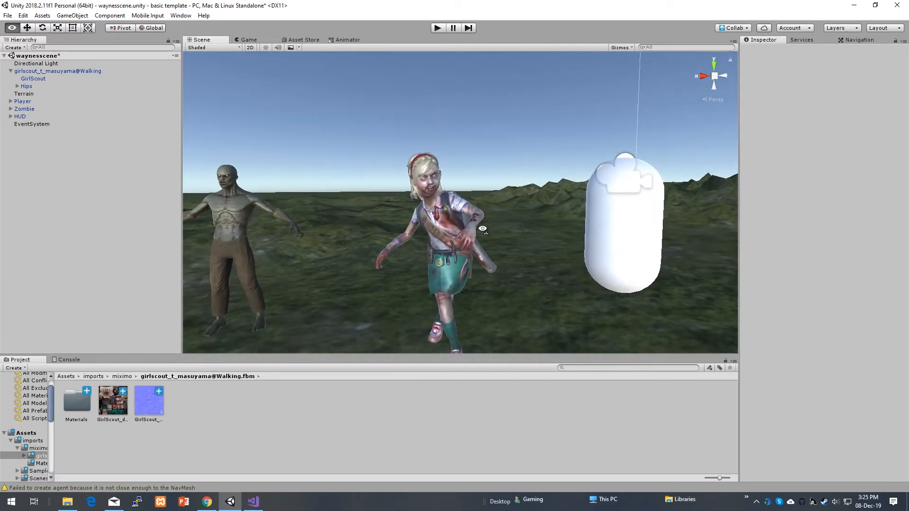
scroll(458, 262, down, 5)
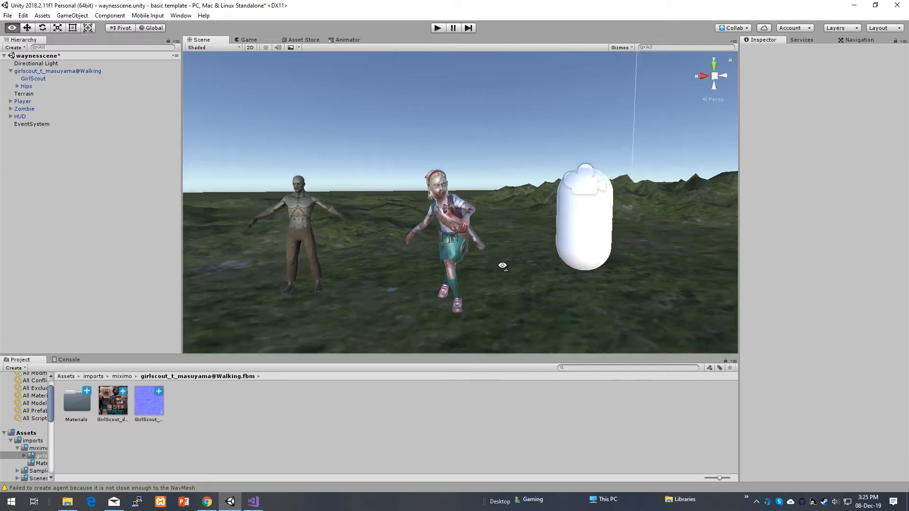
- Set the tag of the girl scout's root object to Zombie
click(454, 218)
drag(457, 216, 341, 244)
click(453, 214)
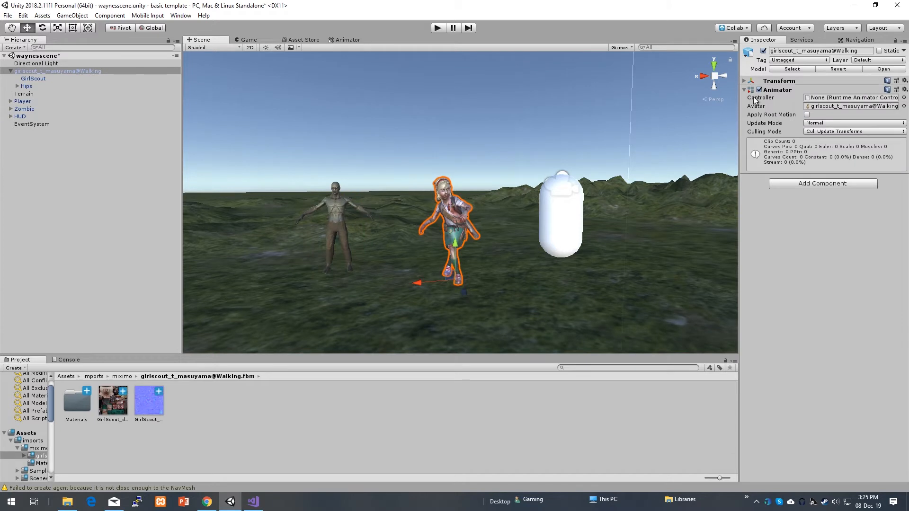
click(789, 61)
click(807, 142)
- Move the girl scout along the X axis to the far side of the zombie, away from the player
drag(416, 283, 261, 283)
alt+drag(353, 282, 365, 254)
key(w)
right_drag(366, 254, 311, 275)
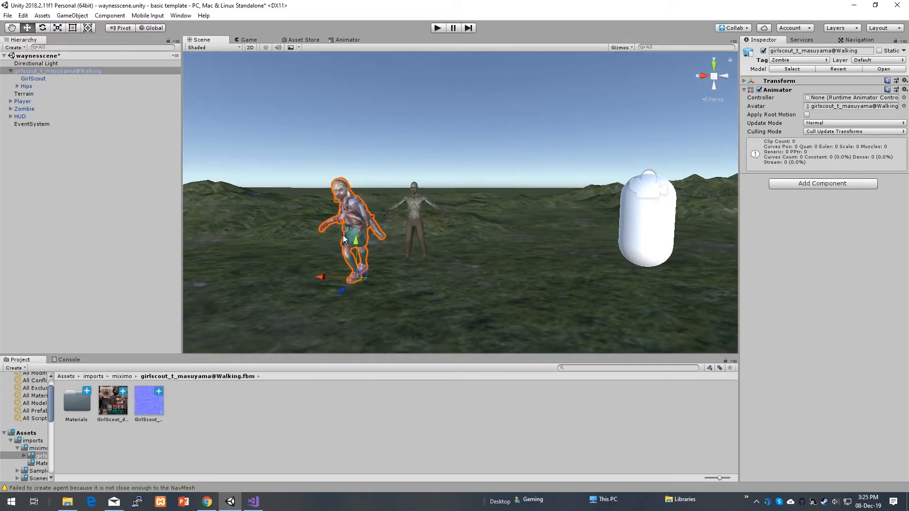
drag(325, 277, 302, 274)
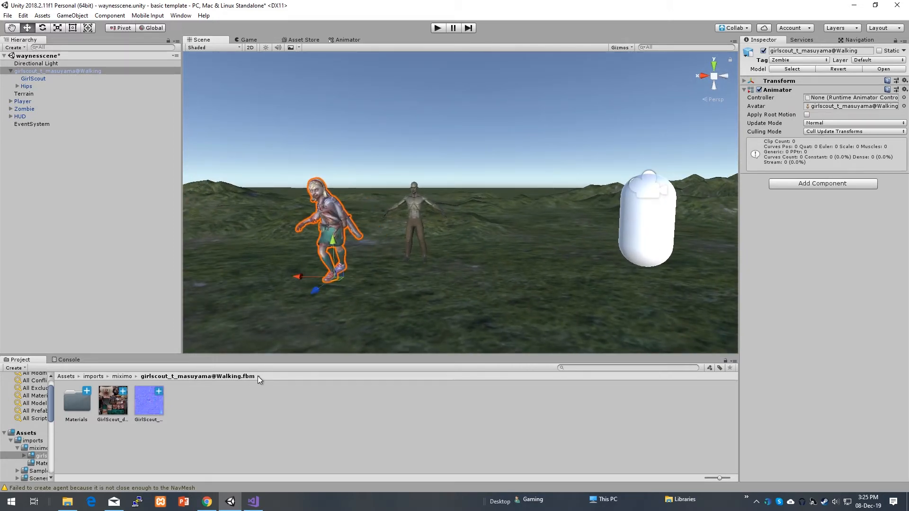
- Switch to Mixamo in Chrome, search the animations for attack and load the Zombie Attack animation onto the girl scout
click(206, 503)
double_click(68, 85)
text(attack)
key(Return)
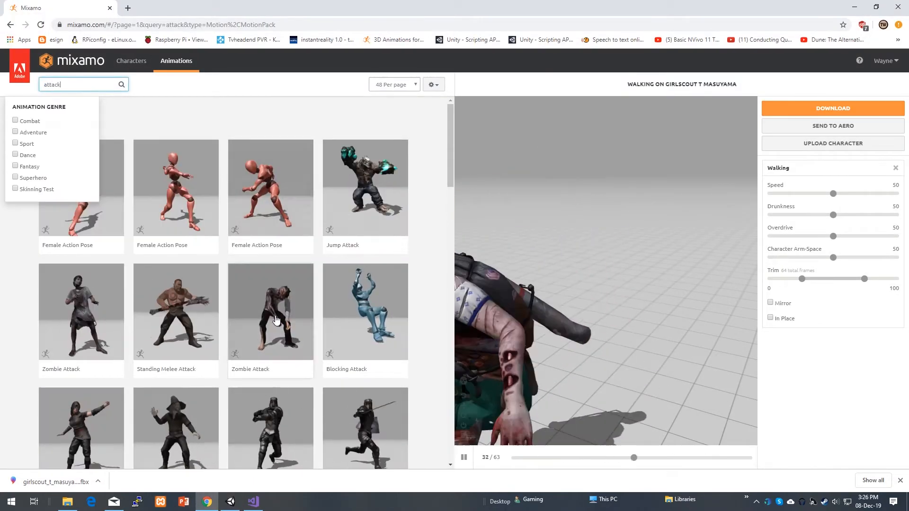
click(280, 311)
scroll(310, 329, down, 2)
scroll(311, 331, up, 4)
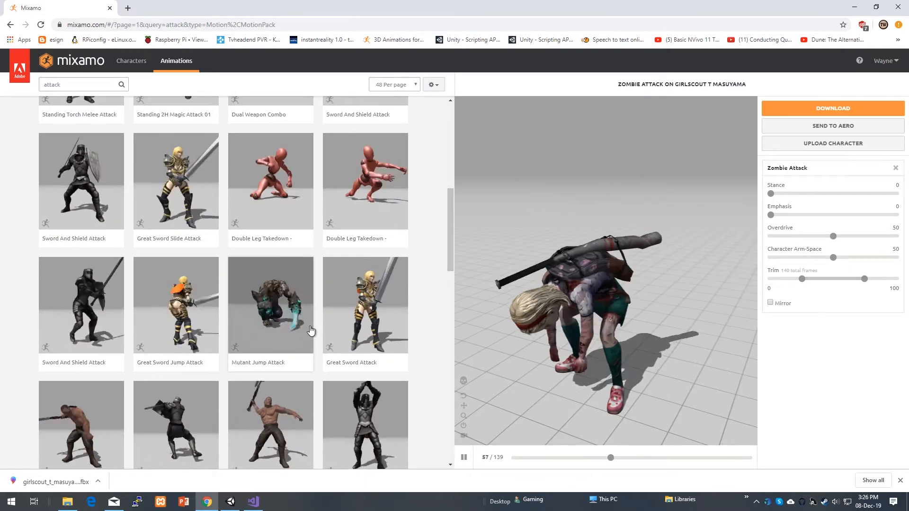
- Download the attack animation to the Desktop as girlscout_t_masuyama@Zombie Attack.fbx
click(832, 108)
click(574, 217)
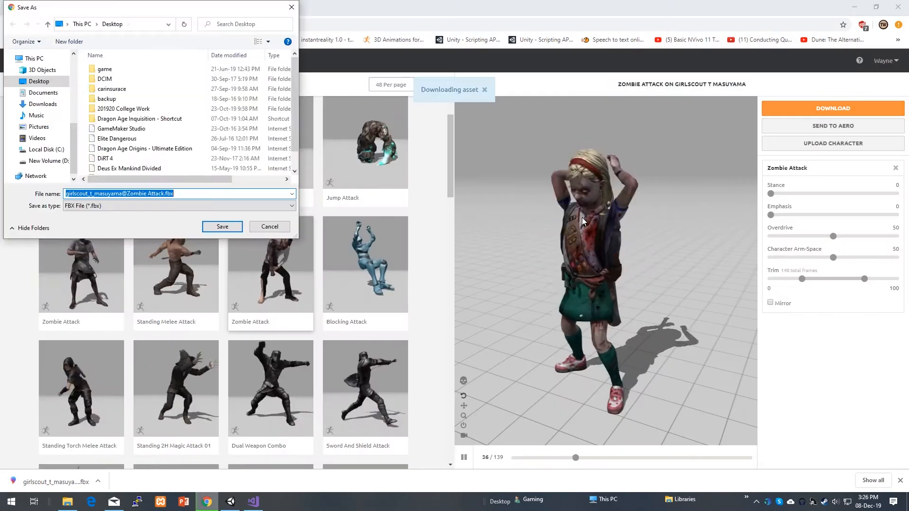
click(219, 226)
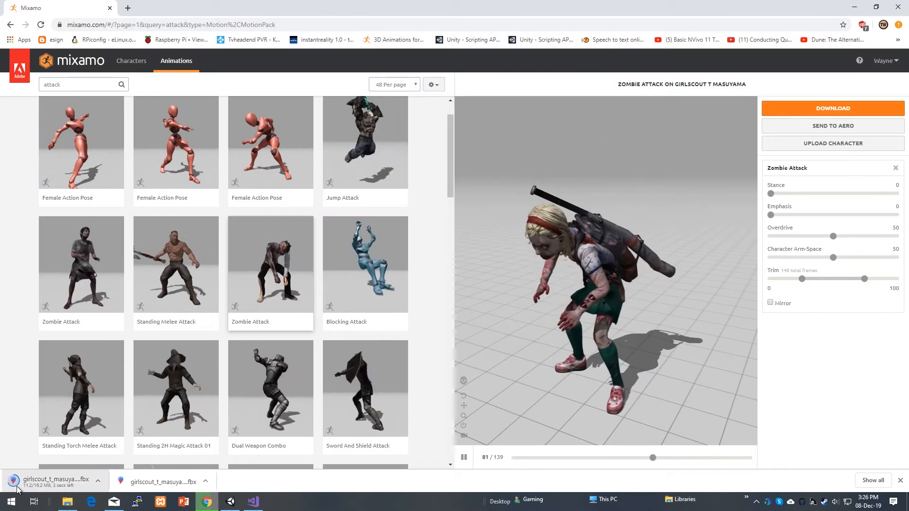
- Switch to Unity, open the miximo folder and import girlscout_t_masuyama@Zombie Attack.fbx from the Desktop into it
click(230, 501)
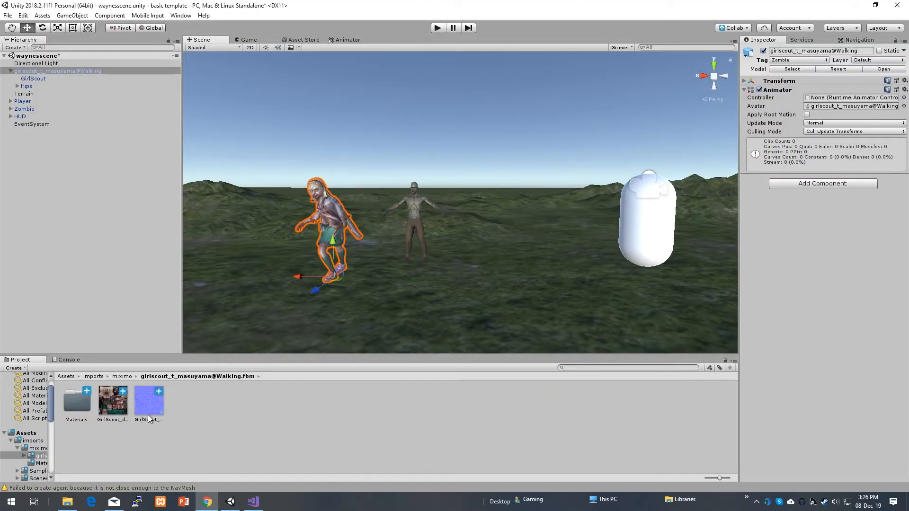
double_click(78, 405)
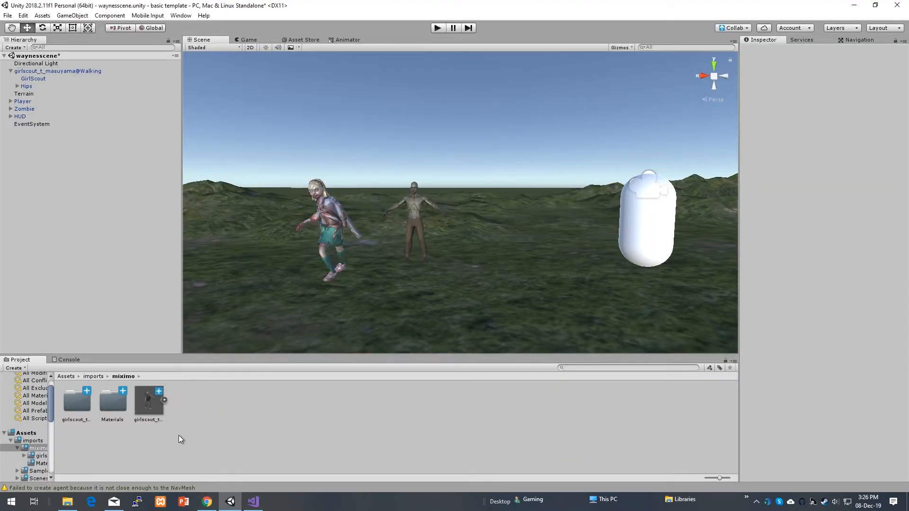
click(67, 501)
scroll(401, 176, down, 3)
drag(388, 377, 183, 404)
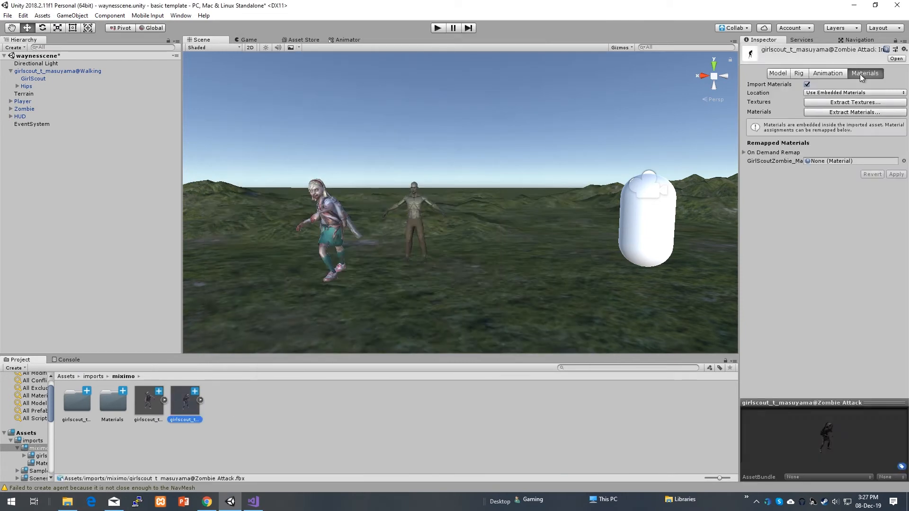
- Set the Zombie Attack model's material location to Use External Materials (Legacy), apply it and check the model's sub-assets
click(200, 400)
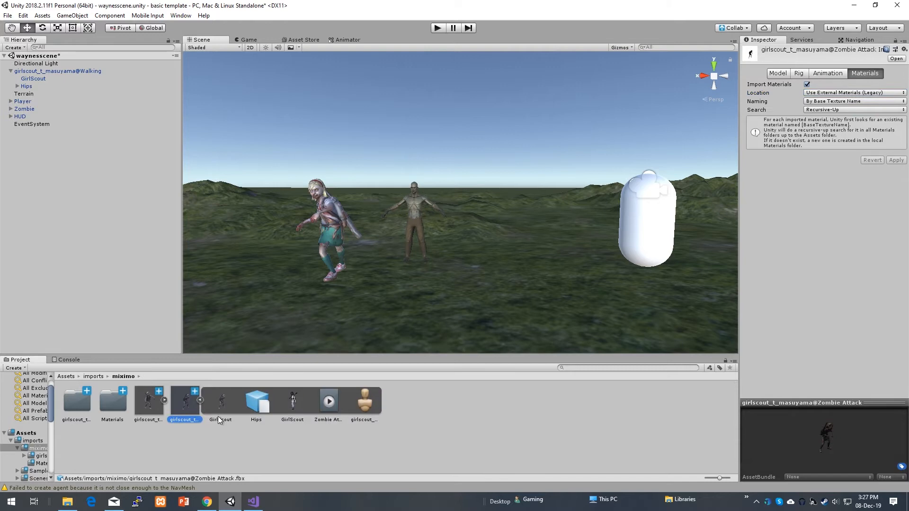
click(219, 410)
click(183, 403)
click(200, 400)
- Switch to Mixamo in Chrome, search the animations for die and browse the results
click(207, 501)
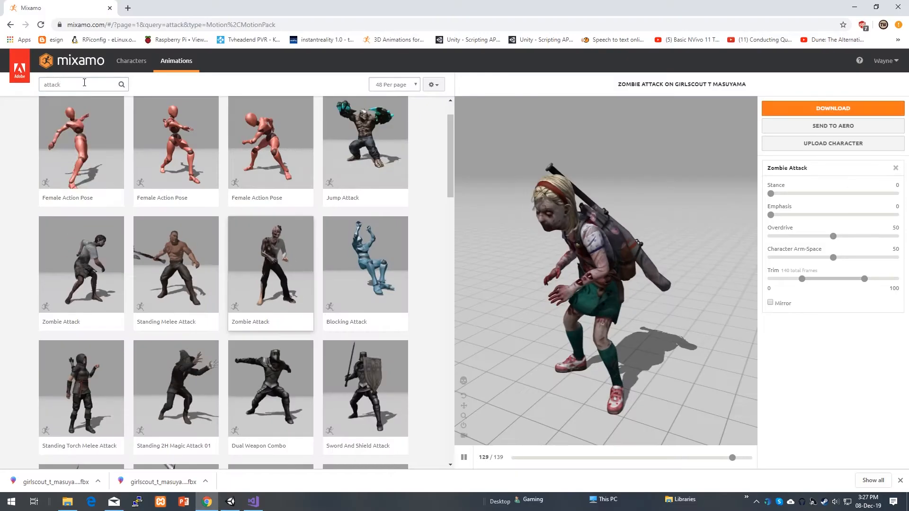
click(84, 86)
text(die)
key(Return)
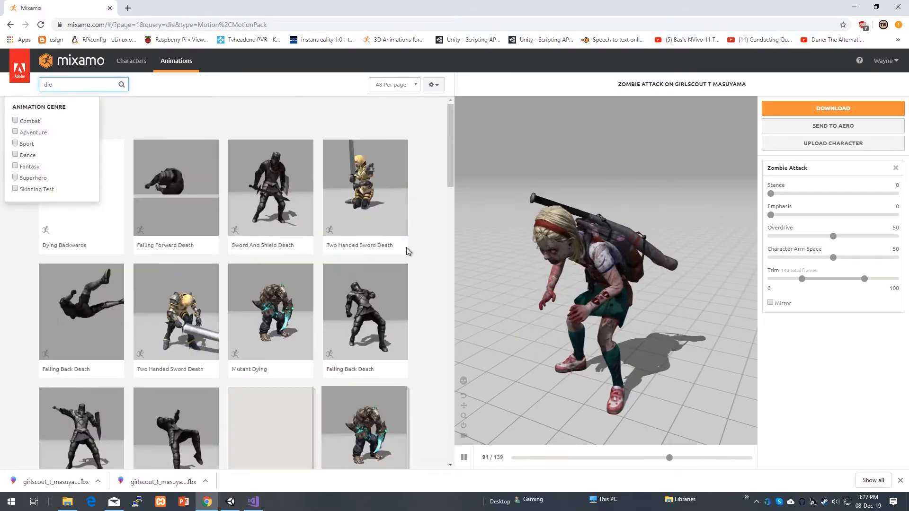
scroll(384, 284, down, 10)
scroll(386, 293, down, 15)
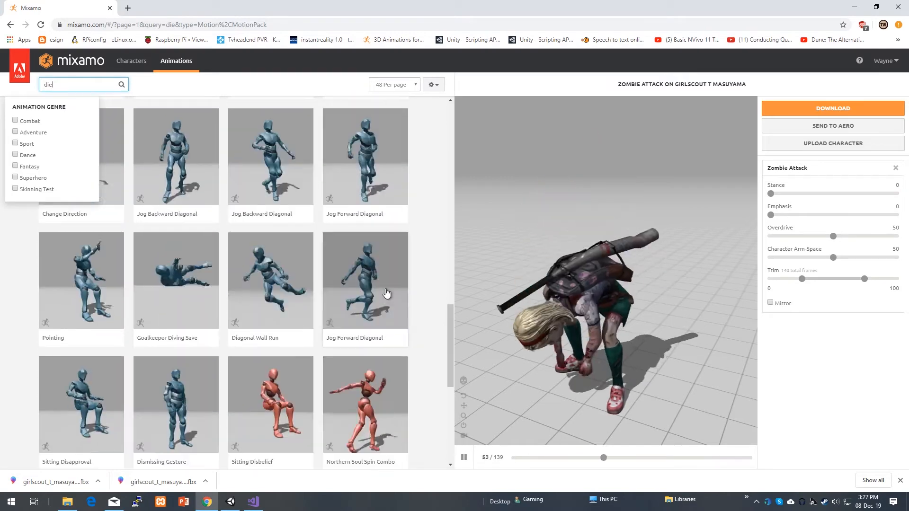
scroll(371, 253, up, 11)
- Search the animations for death and load the Standing React Death Backward animation onto the girl scout
key(BackSpace)
key(BackSpace)
text(eath)
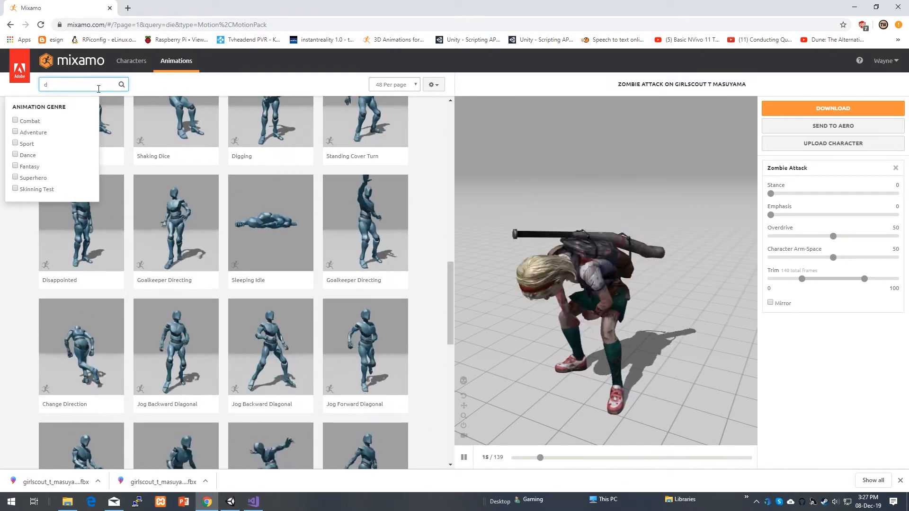
key(Return)
scroll(391, 320, down, 3)
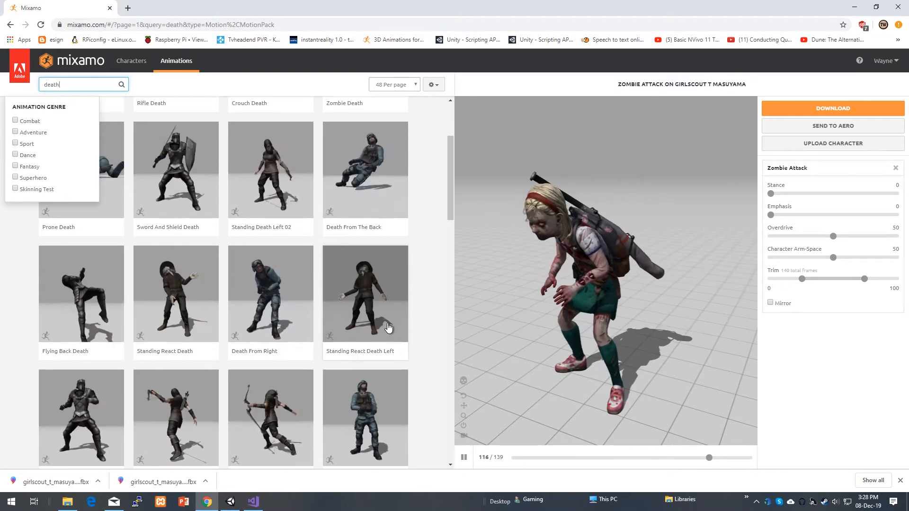
click(163, 314)
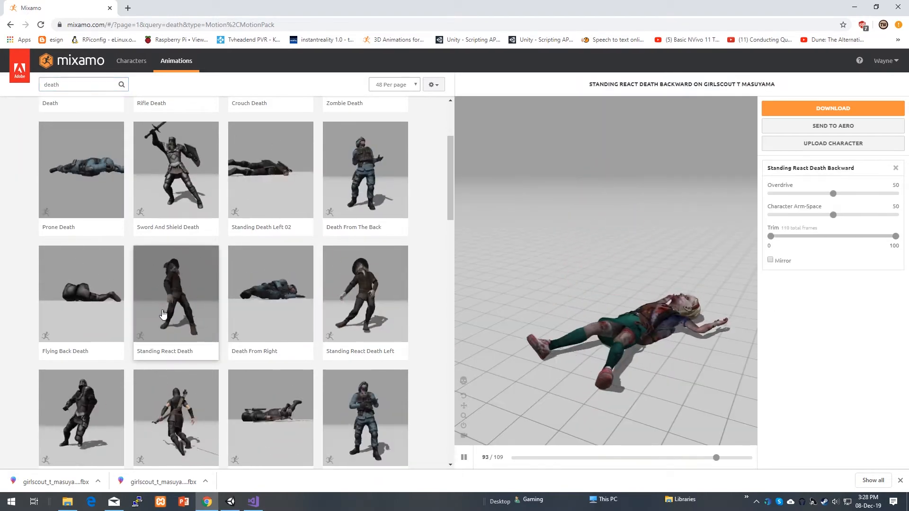
- Download the death animation to the Desktop as girlscout_t_masuyama@Standing React Death Backward.fbx
click(832, 108)
click(603, 218)
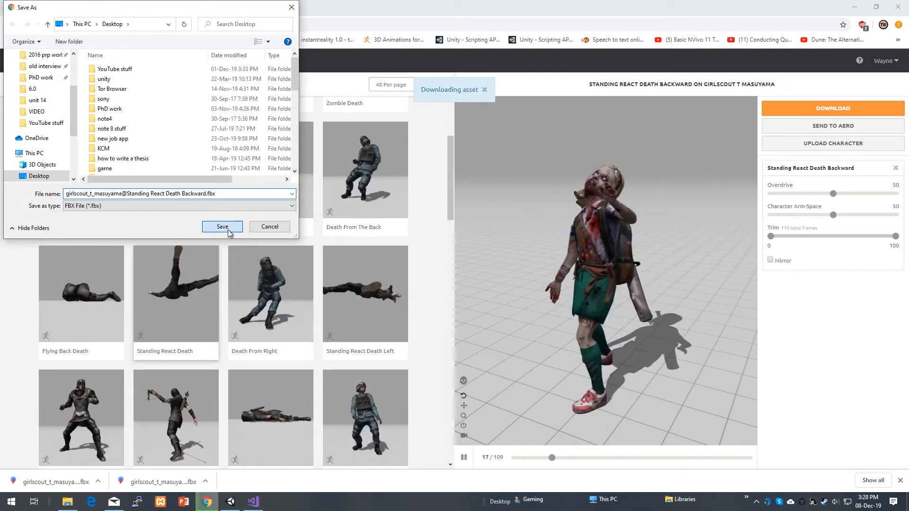
click(228, 227)
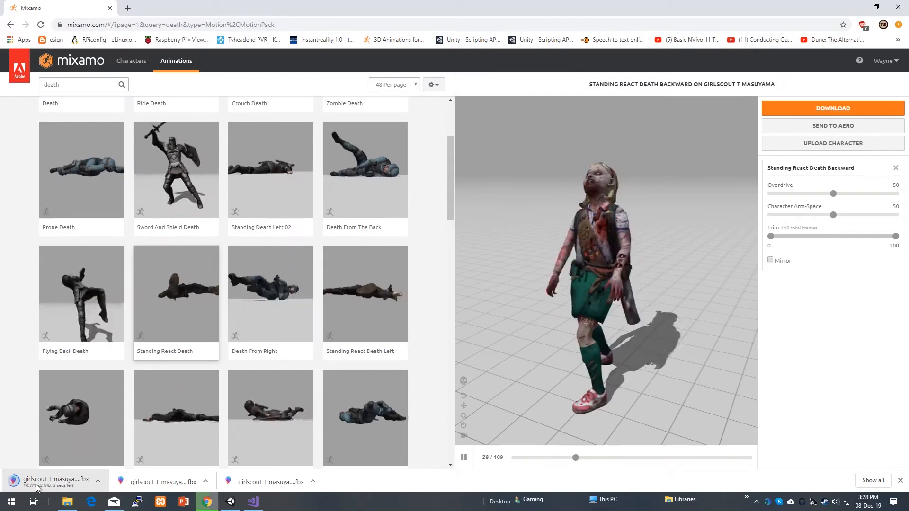
- Import the Standing React Death Backward FBX from the Desktop into Unity's miximo folder and minimize the file window
click(67, 503)
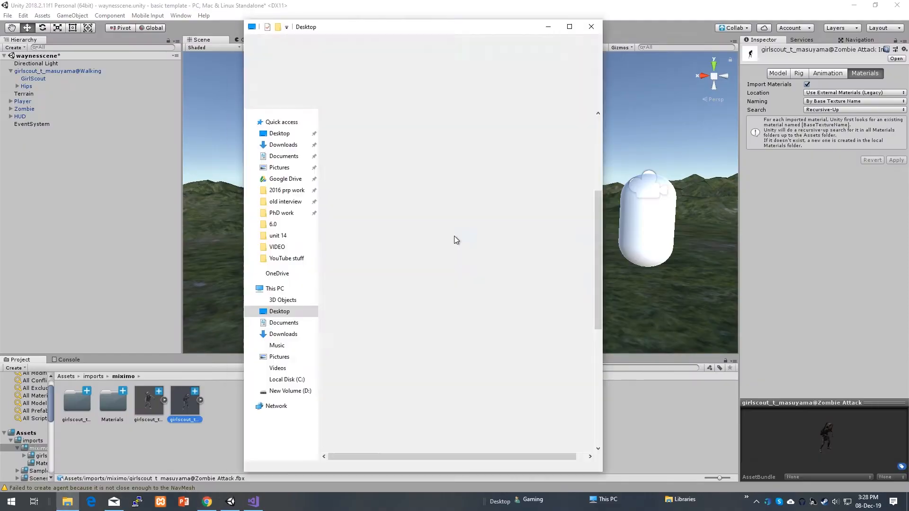
click(416, 338)
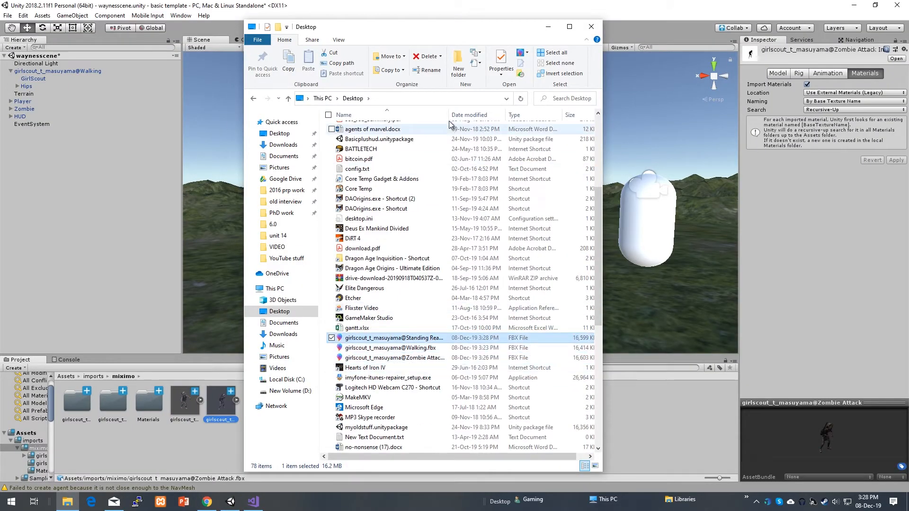
double_click(448, 115)
click(549, 27)
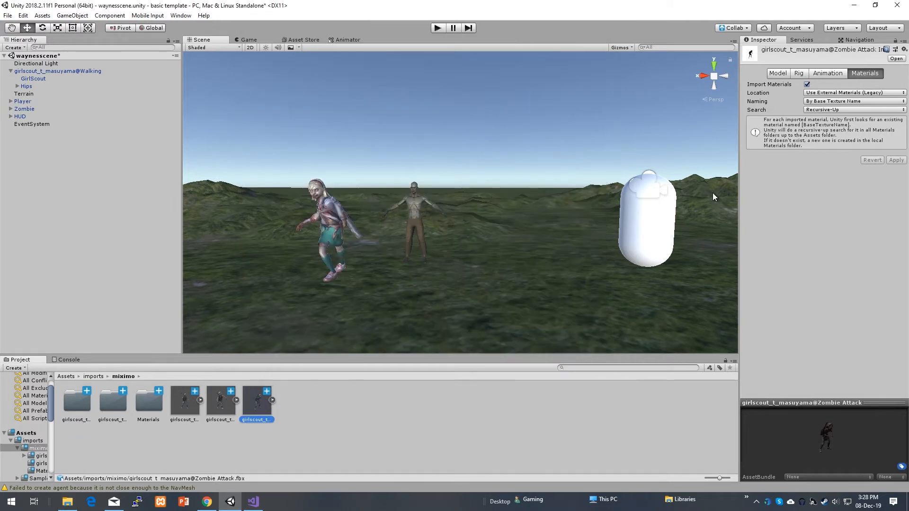
- Set the Standing React Death Backward model's material location to Use External Materials (Legacy) and apply it
click(844, 92)
click(231, 415)
click(180, 408)
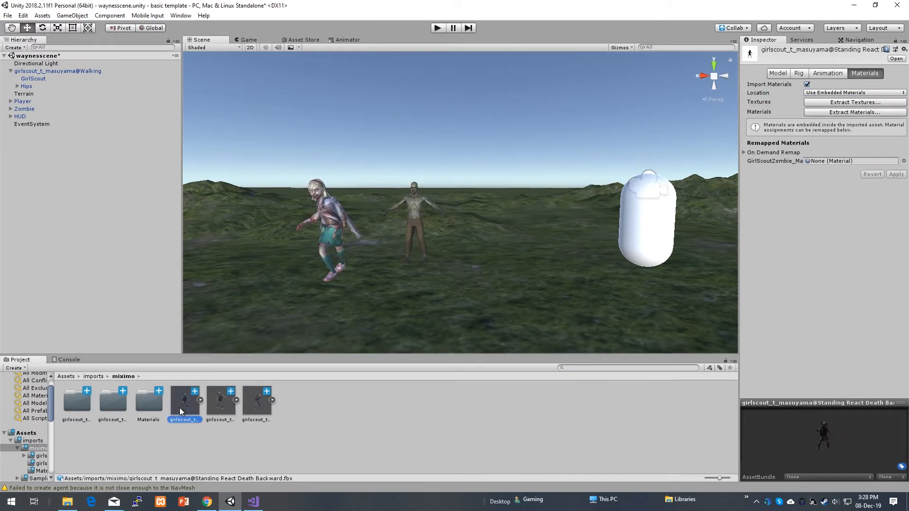
click(199, 400)
click(854, 93)
click(847, 101)
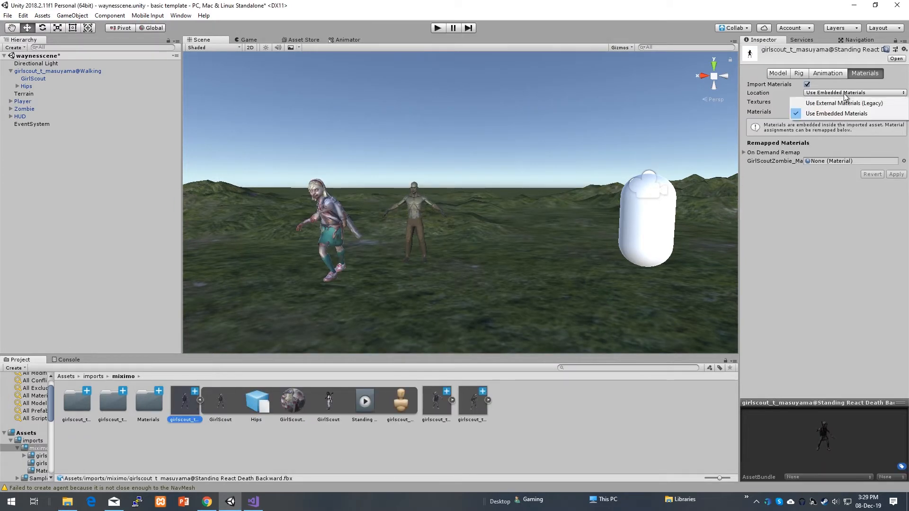
click(895, 160)
click(200, 400)
- Switch to Mixamo in Chrome and search the animations for idle
click(207, 502)
drag(69, 84, 17, 101)
text(idle)
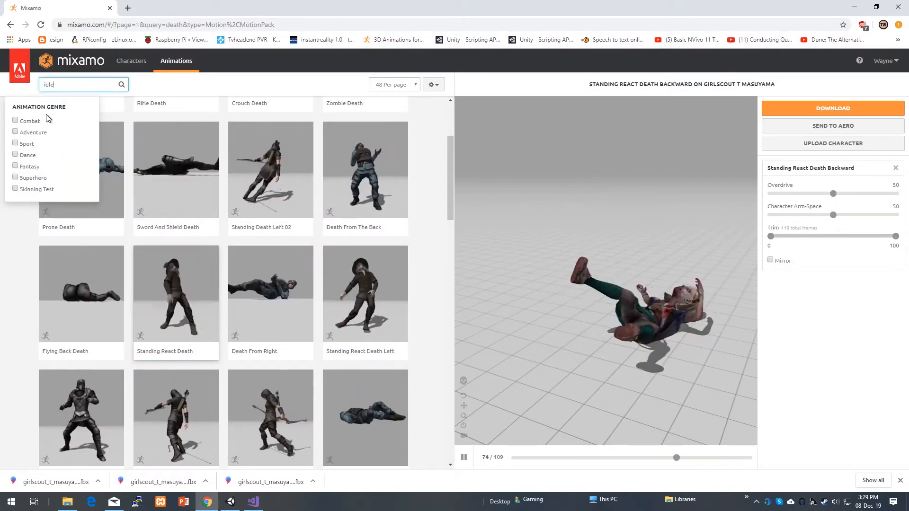
key(Return)
- Preview several of the Idle animations on the girl scout
click(183, 319)
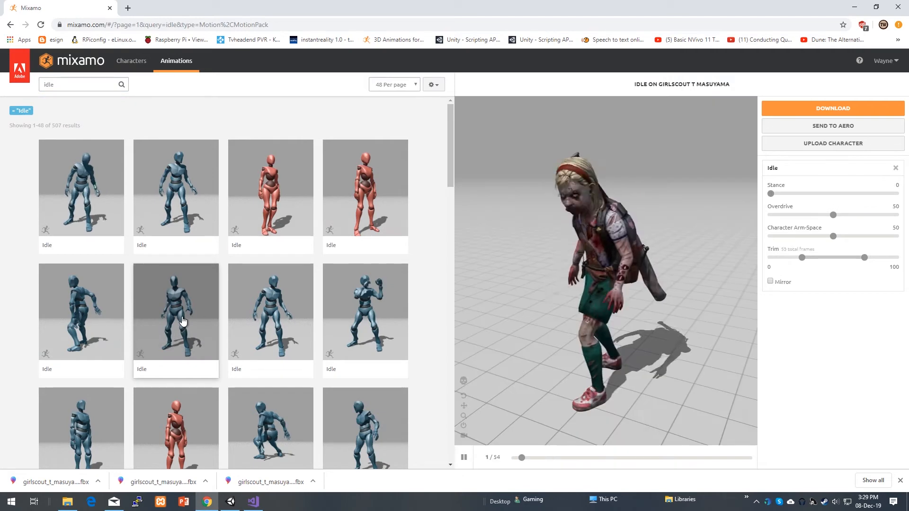
click(97, 315)
click(83, 178)
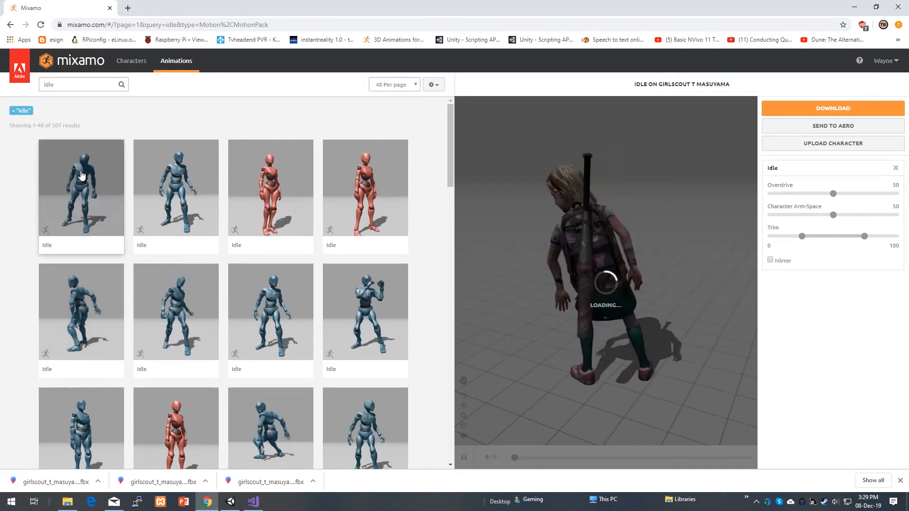
scroll(199, 227, down, 4)
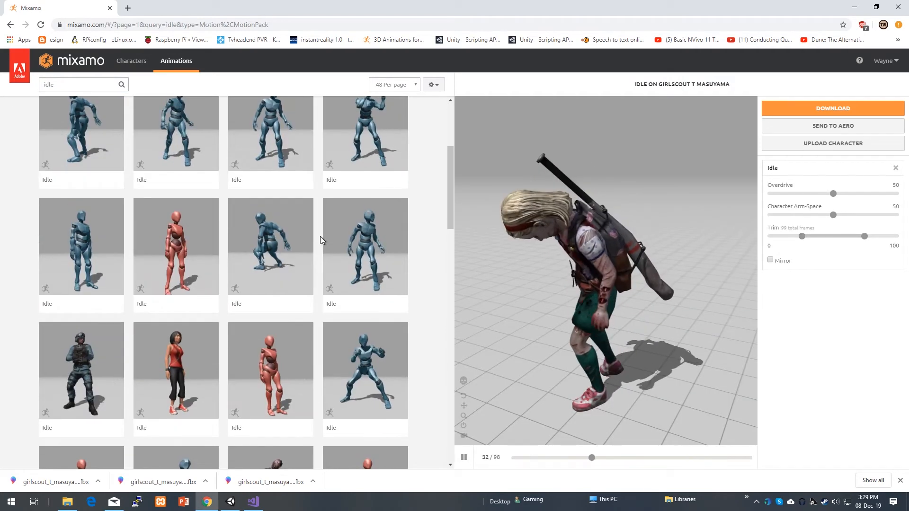
click(270, 239)
click(203, 253)
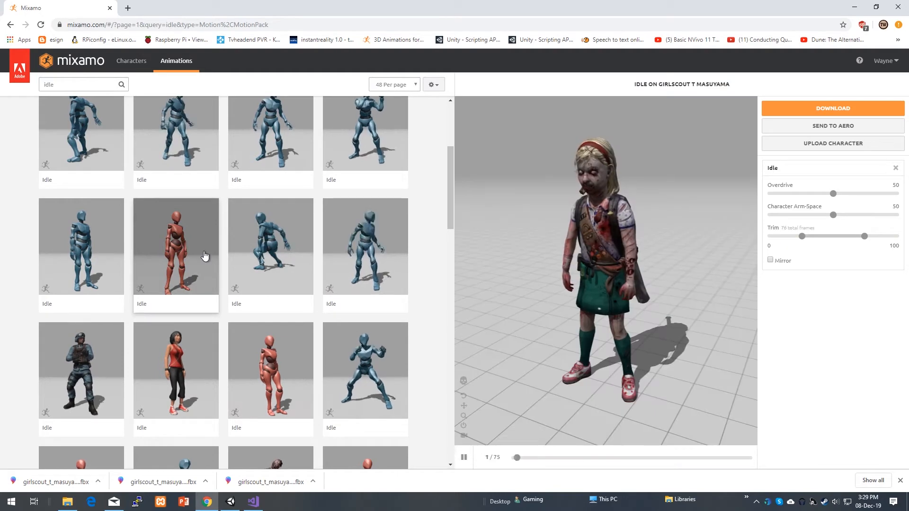
- Load the Zombie Idle animation onto the girl scout and download it to the Desktop as girlscout_t_masuyama@Zombie Idle.fbx
scroll(204, 255, down, 7)
click(105, 289)
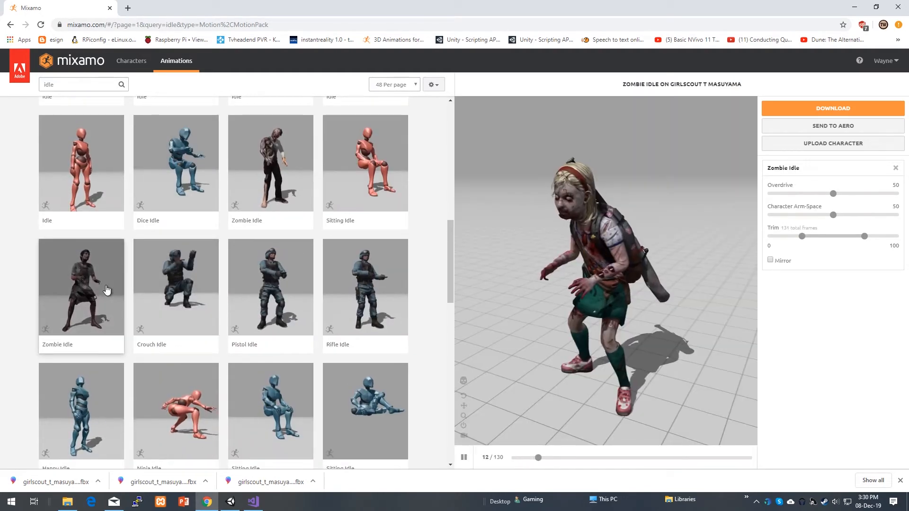
click(832, 108)
click(586, 216)
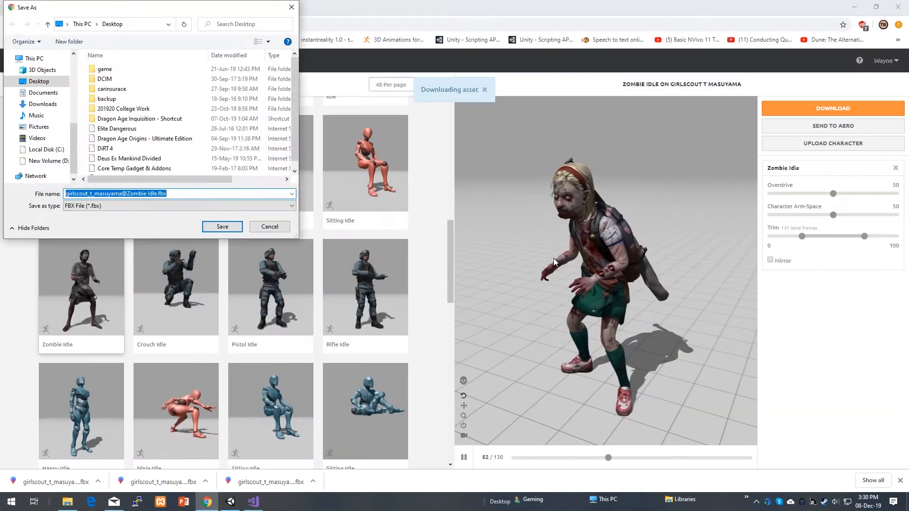
click(221, 226)
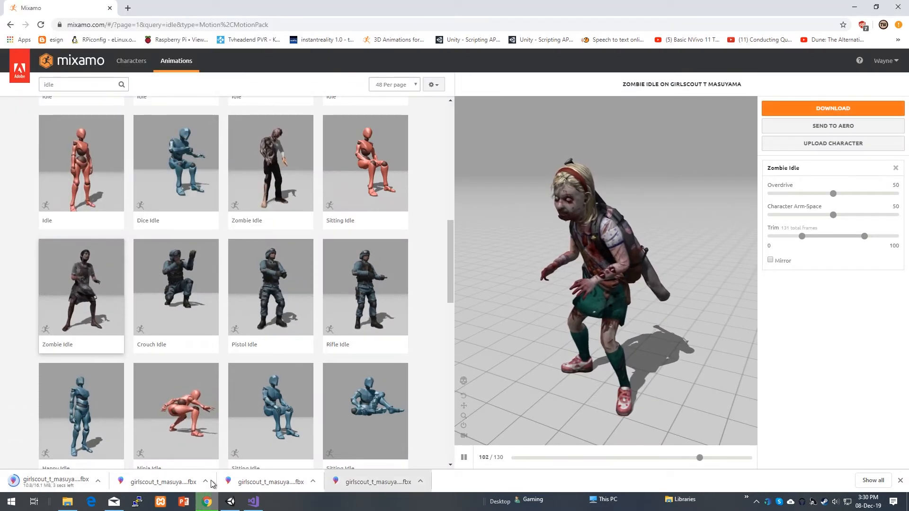
- Switch to Unity and import girlscout_t_masuyama@Zombie Idle.fbx from the Desktop into the miximo folder
click(230, 501)
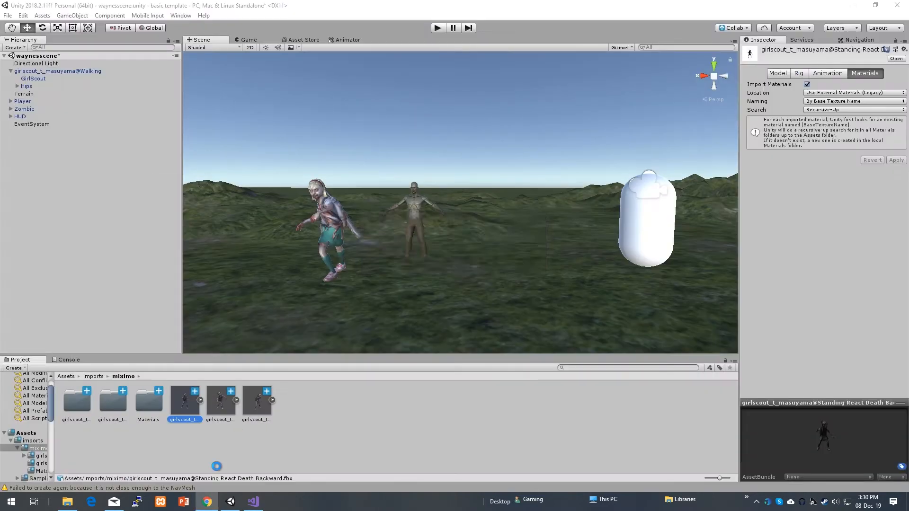
click(67, 501)
scroll(386, 344, down, 8)
drag(442, 301, 633, 393)
- Set the Zombie Idle model's material location to Use External Materials (Legacy), apply it and fix the flagged normal map texture
click(322, 405)
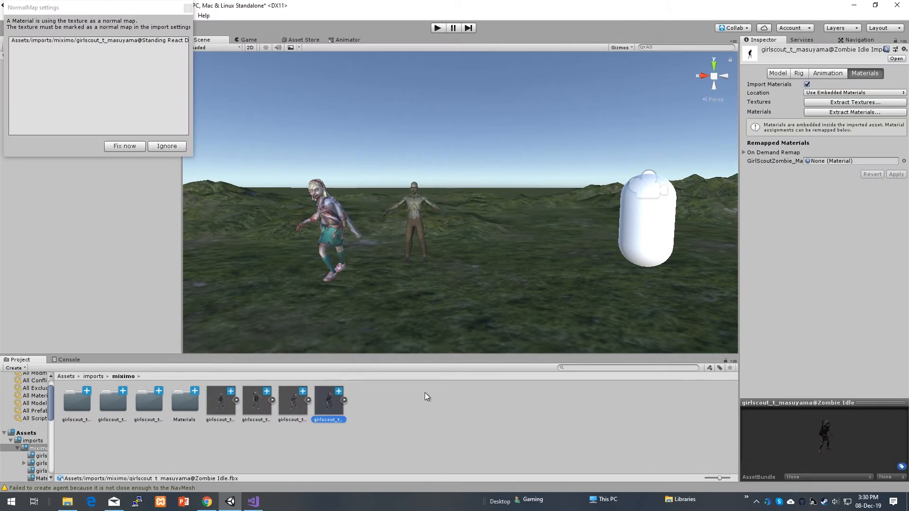
click(136, 146)
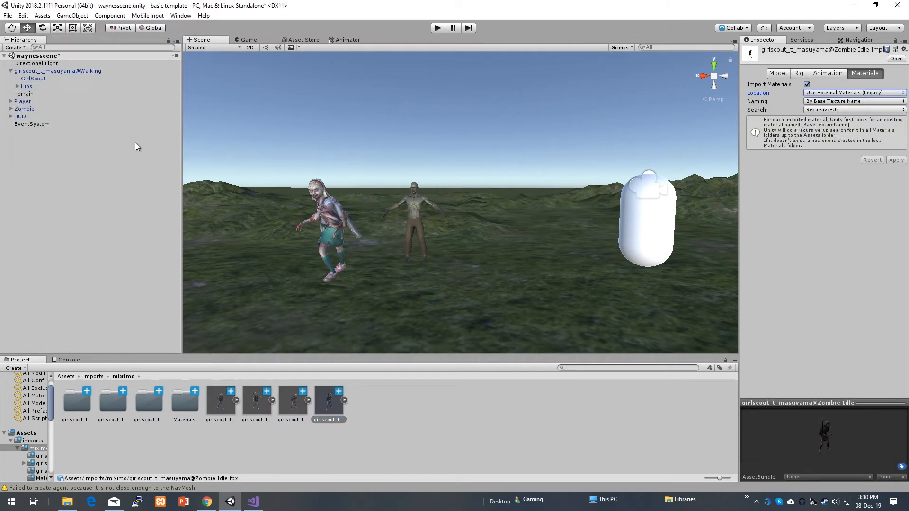
click(400, 410)
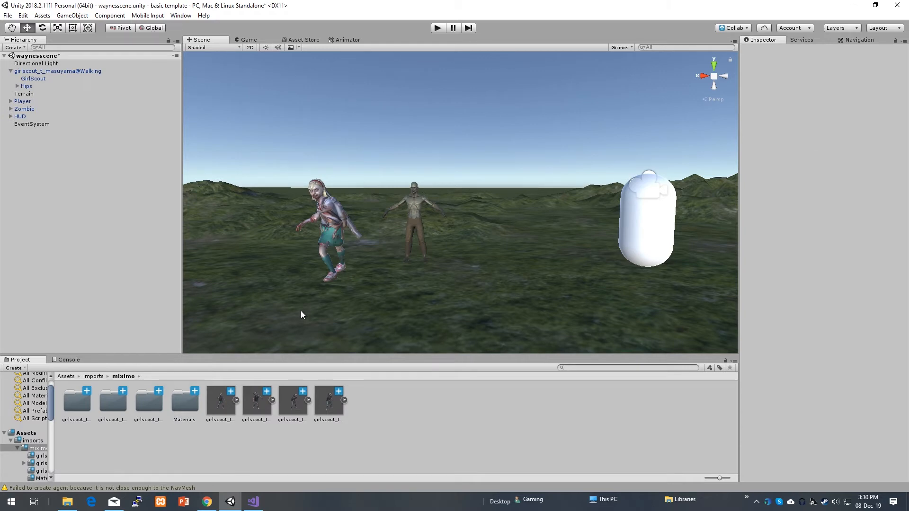
right_drag(377, 268, 364, 305)
key(w)
key(s)
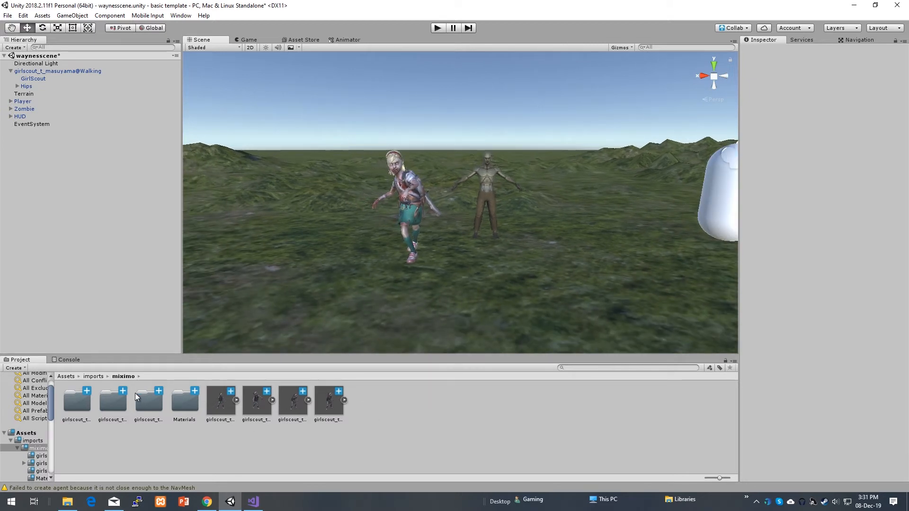
click(399, 189)
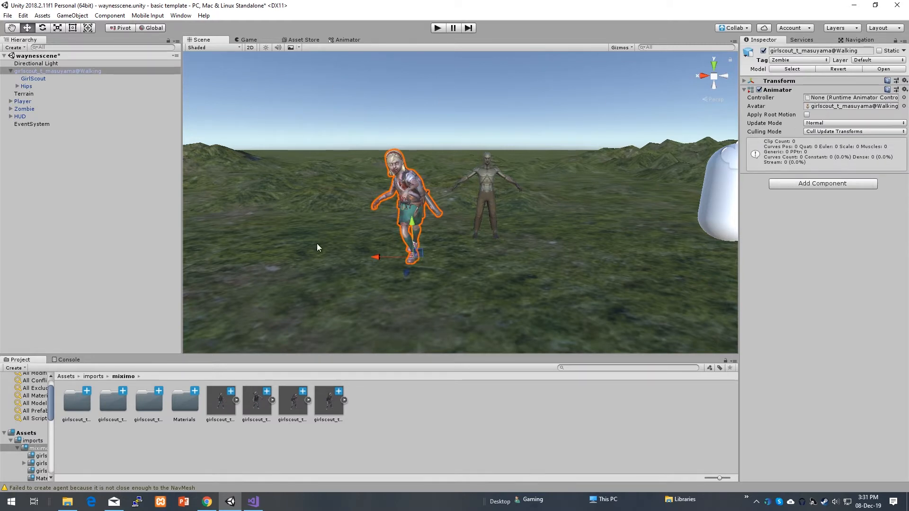
right_click(374, 393)
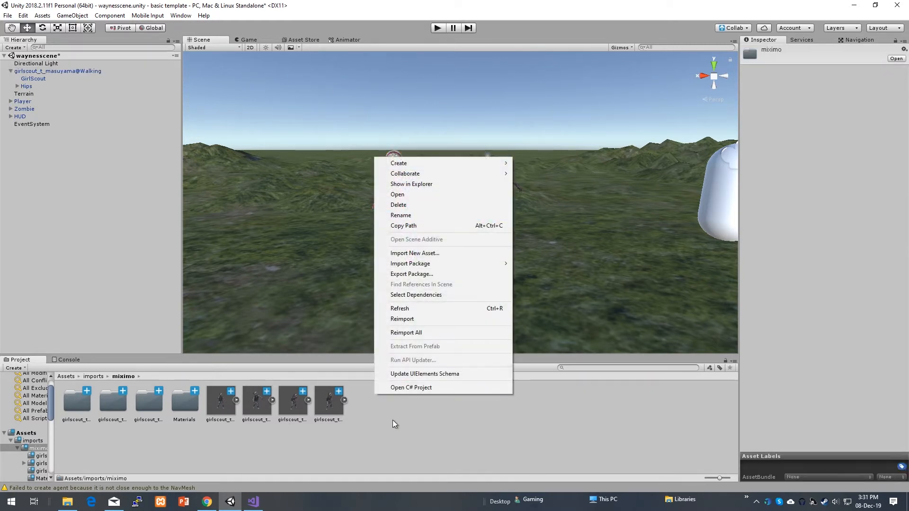
click(344, 189)
- Look over the Zombie Controller's states and parameters in the Animator, check the Game view and return to the Scene view
click(334, 40)
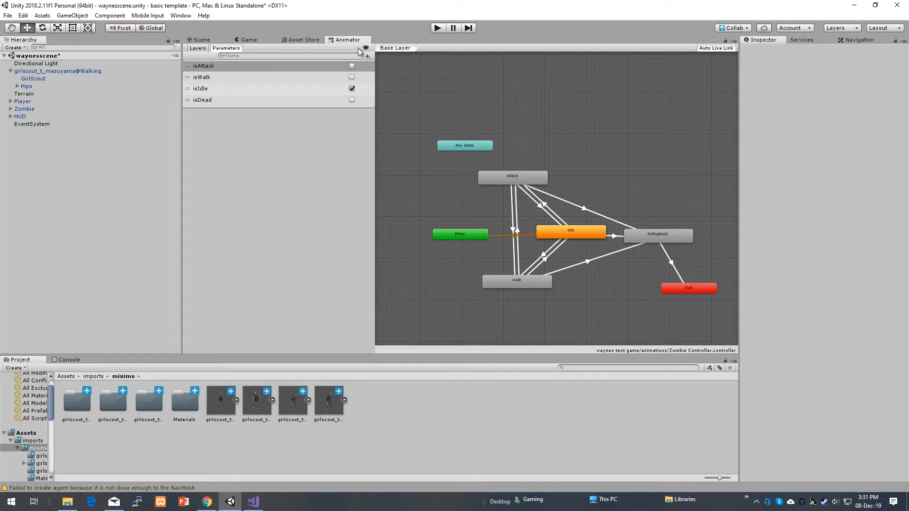
click(246, 40)
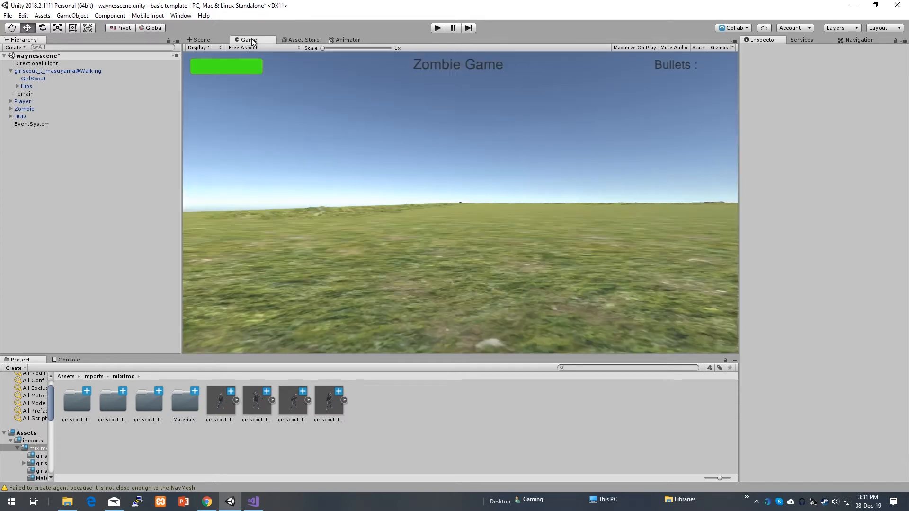
click(202, 39)
- Create an Animator Controller in the miximo folder and rename it zombgirl
right_click(365, 402)
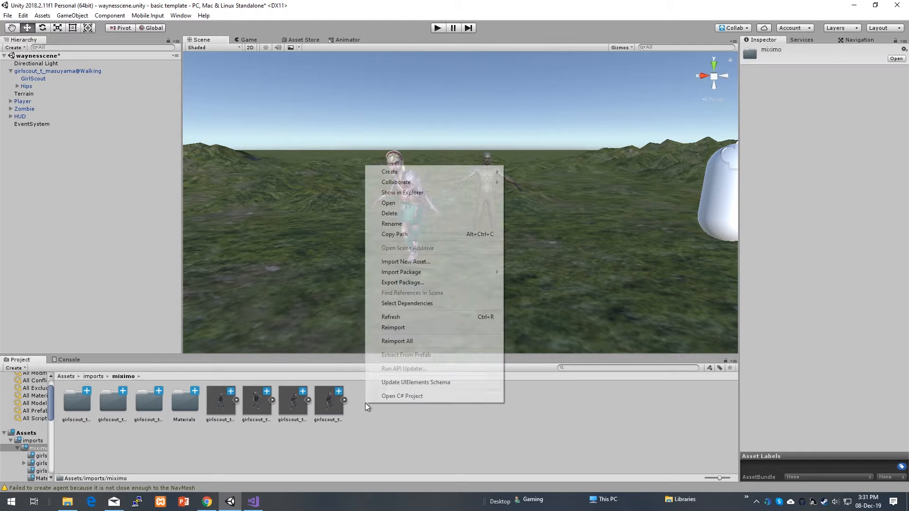
mouse_move(453, 175)
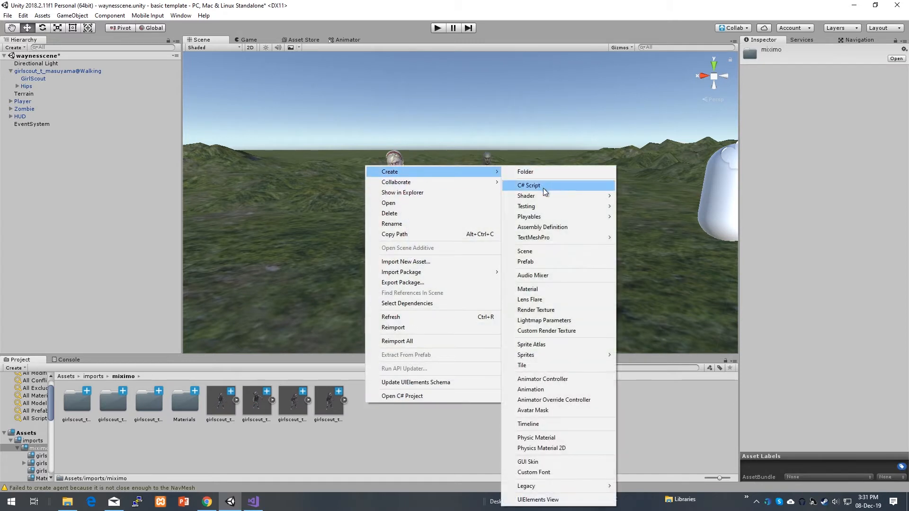
click(543, 379)
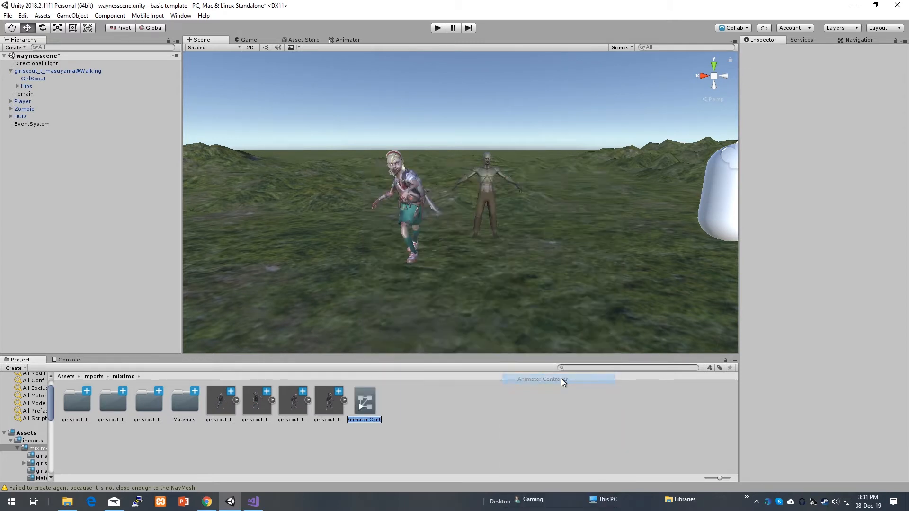
key(Return)
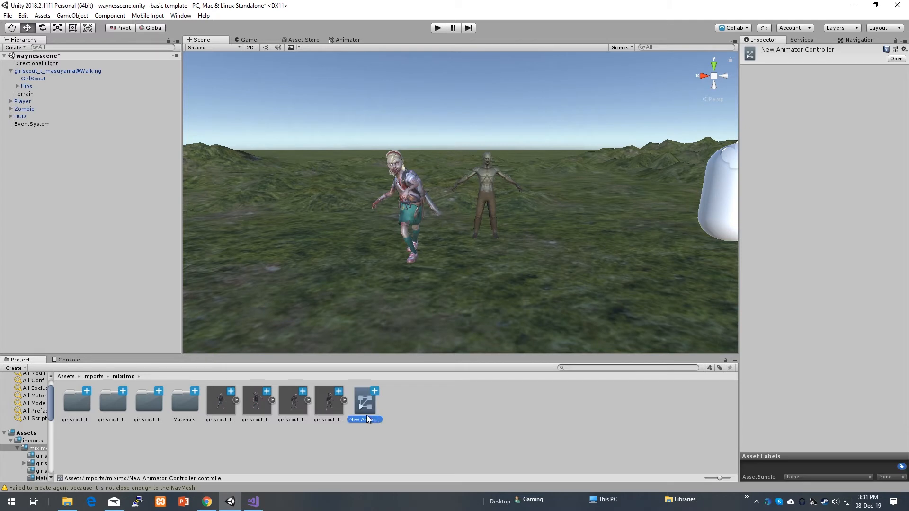
right_click(367, 415)
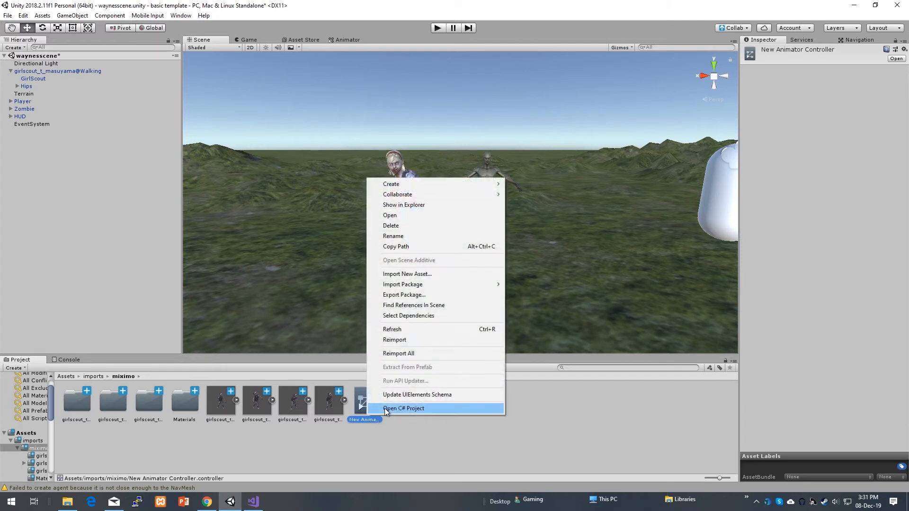
click(400, 239)
text(zombgirl)
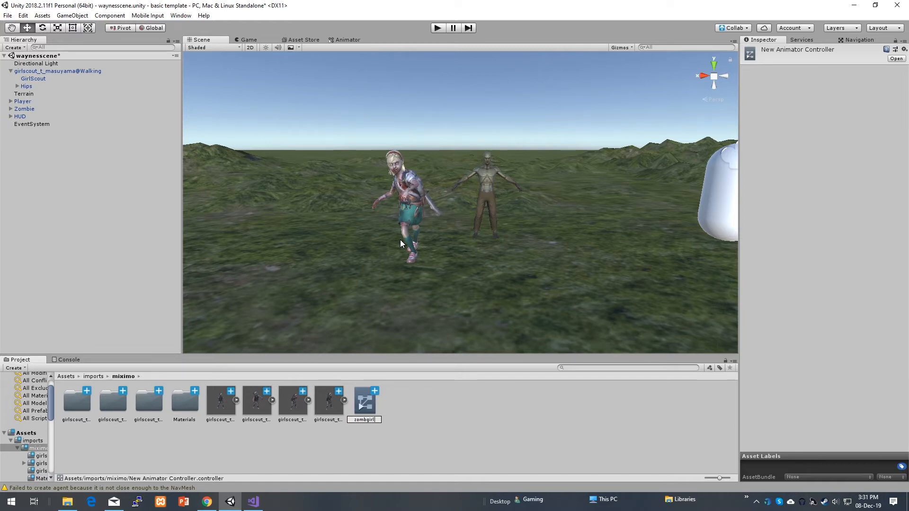
key(Return)
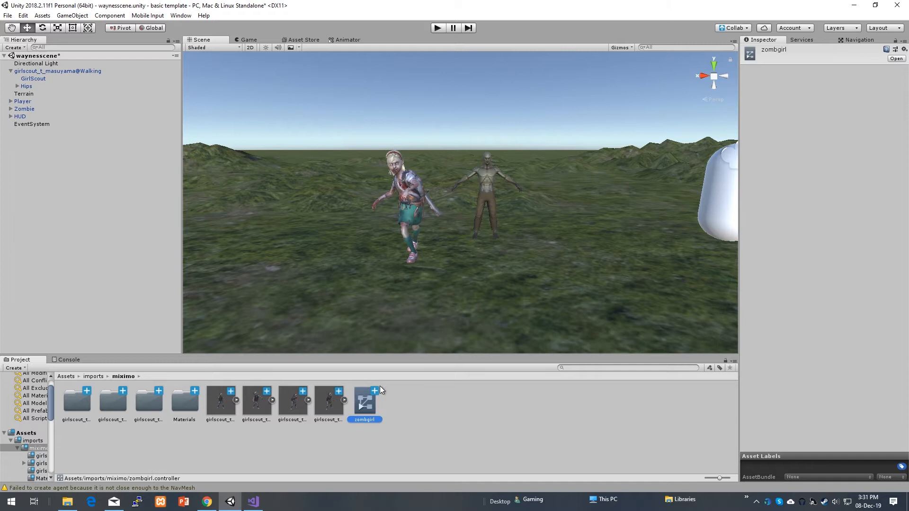
- Open the zombgirl controller and rearrange its nodes, with Entry and Exit level with each other and Any State below Entry
double_click(367, 405)
scroll(438, 184, up, 2)
scroll(430, 199, down, 4)
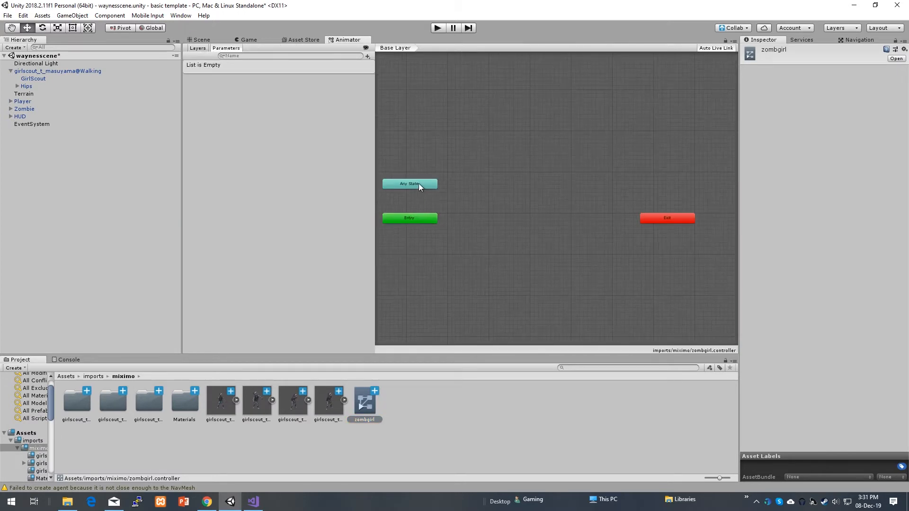
drag(423, 223, 512, 173)
drag(428, 183, 436, 288)
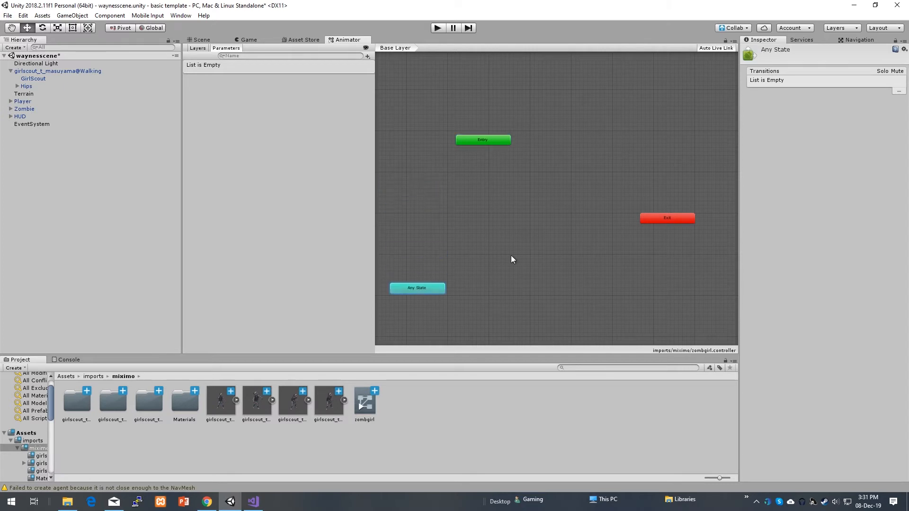
drag(474, 140, 430, 198)
drag(669, 217, 679, 186)
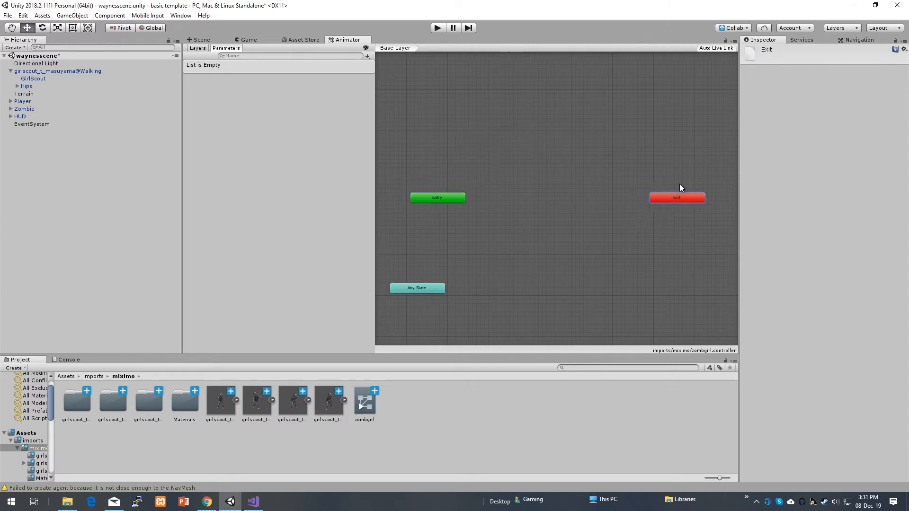
drag(443, 200, 444, 188)
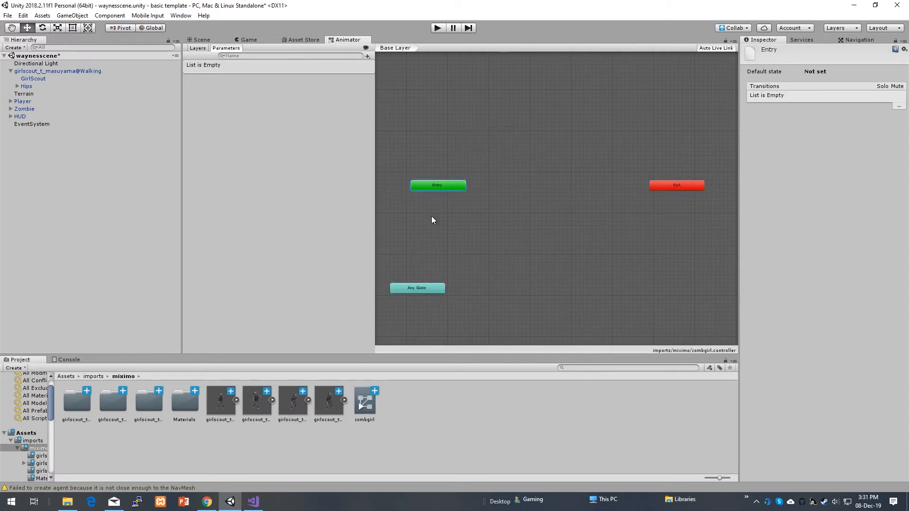
- Add the Zombie Idle clip from the girl scout's idle model as a state beside the Entry node
click(236, 400)
click(237, 400)
click(271, 399)
click(271, 400)
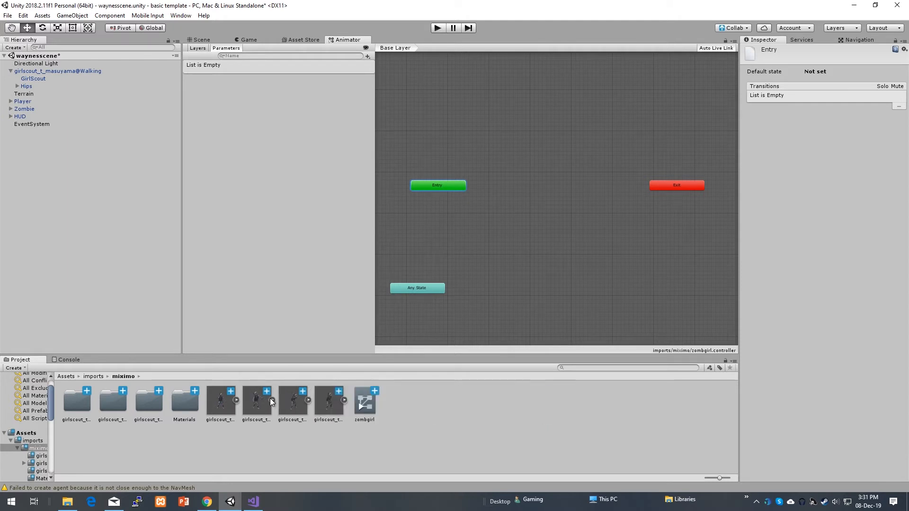
click(309, 400)
click(309, 400)
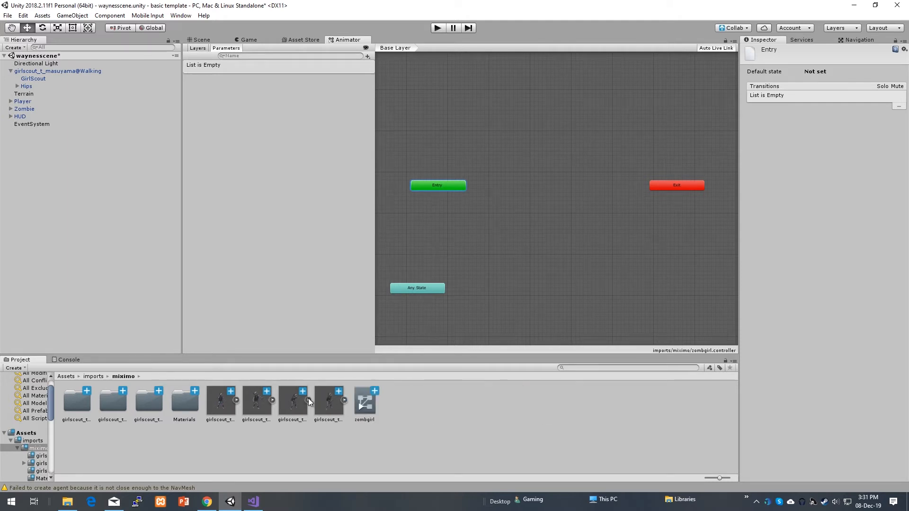
click(344, 400)
drag(472, 401, 513, 181)
drag(447, 186, 436, 186)
drag(515, 181, 517, 184)
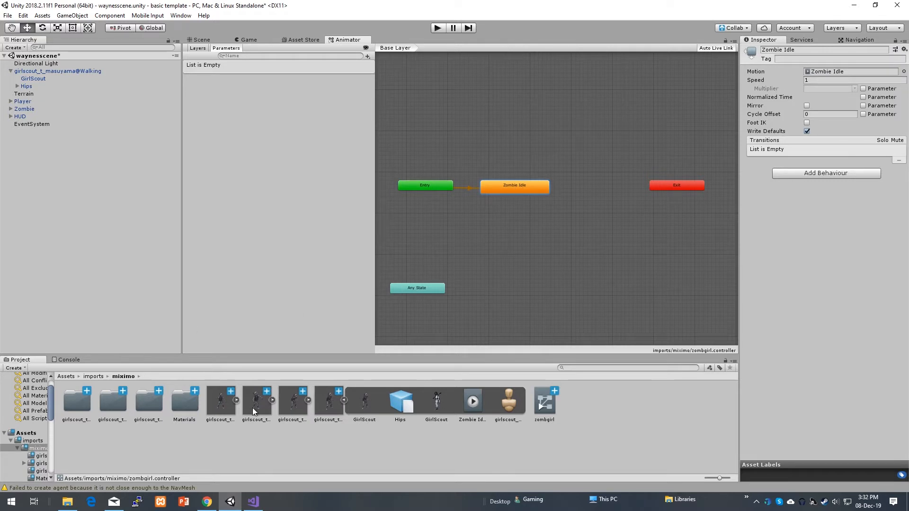
click(343, 401)
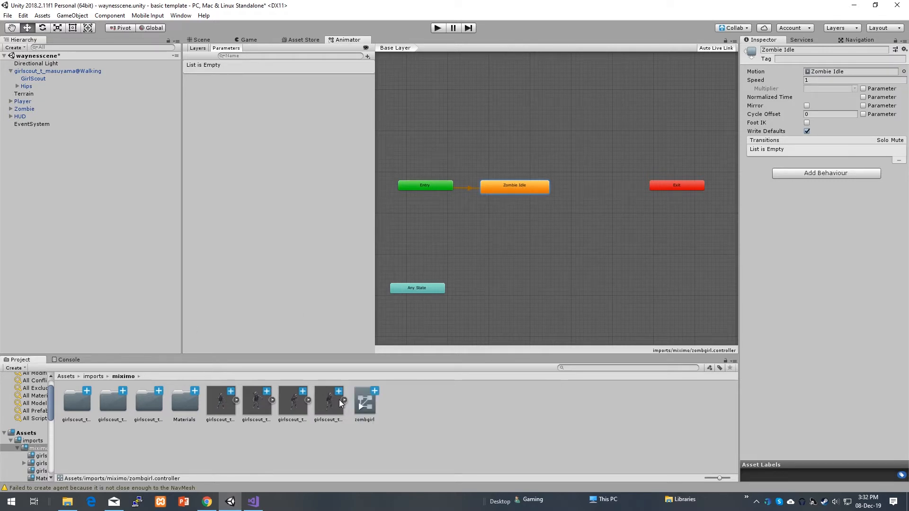
- Add the Standing React Death Backward clip as a state level with Zombie Idle and move the Exit node below it
click(236, 400)
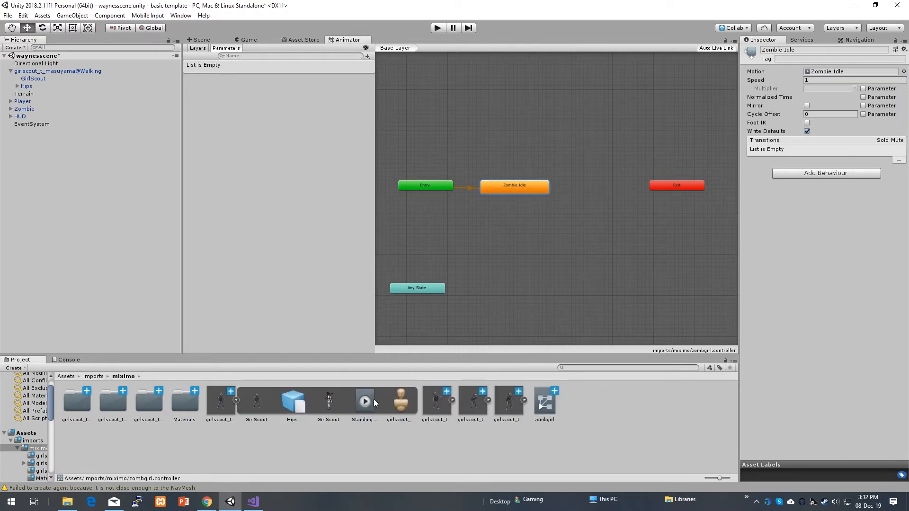
click(363, 401)
drag(363, 401, 598, 199)
drag(691, 186, 657, 247)
drag(634, 195, 666, 185)
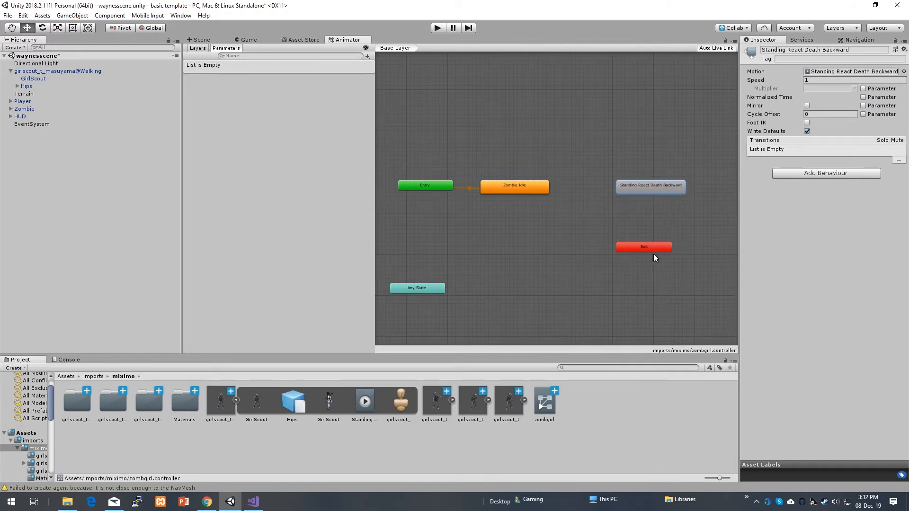
drag(646, 247, 676, 251)
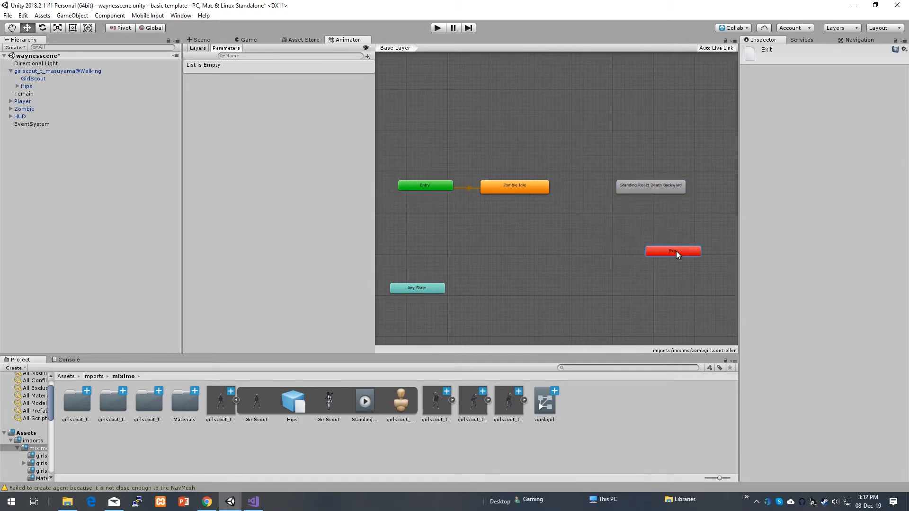
click(235, 400)
- Add the Walking clip as a state above and the Zombie Attack clip as a state below the idle and death states
click(272, 400)
drag(389, 399, 543, 276)
mouse_move(572, 145)
mouse_down()
mouse_move(587, 142)
mouse_move(571, 140)
mouse_up()
click(272, 399)
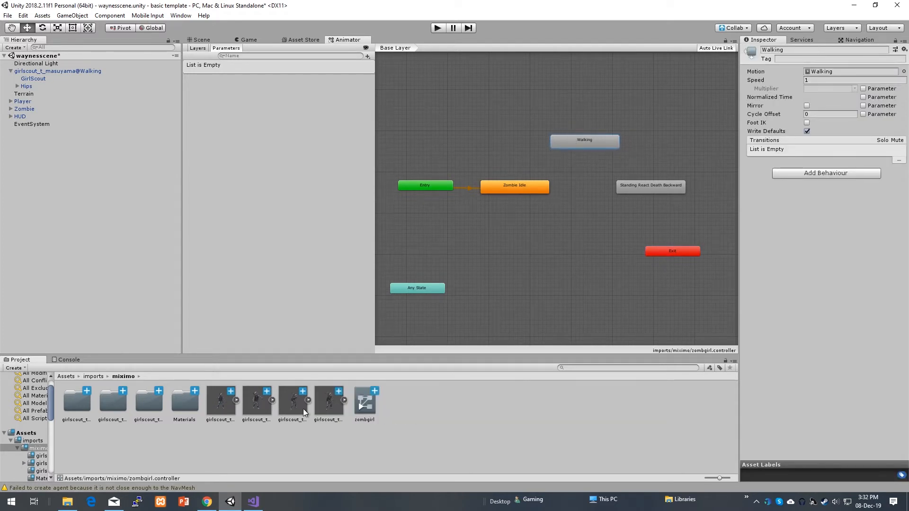
click(308, 400)
drag(436, 401, 577, 237)
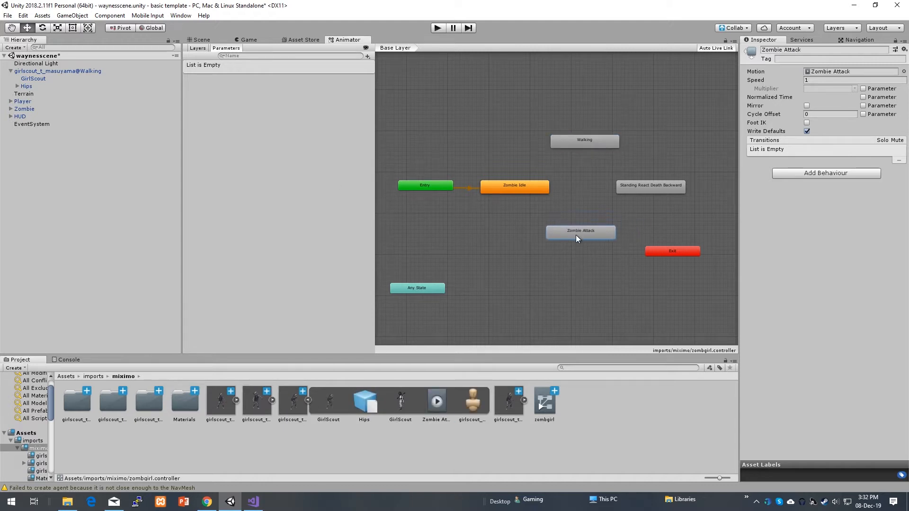
- Add two Bool parameters named isAttack and isDead to the zombgirl controller
click(367, 56)
click(384, 88)
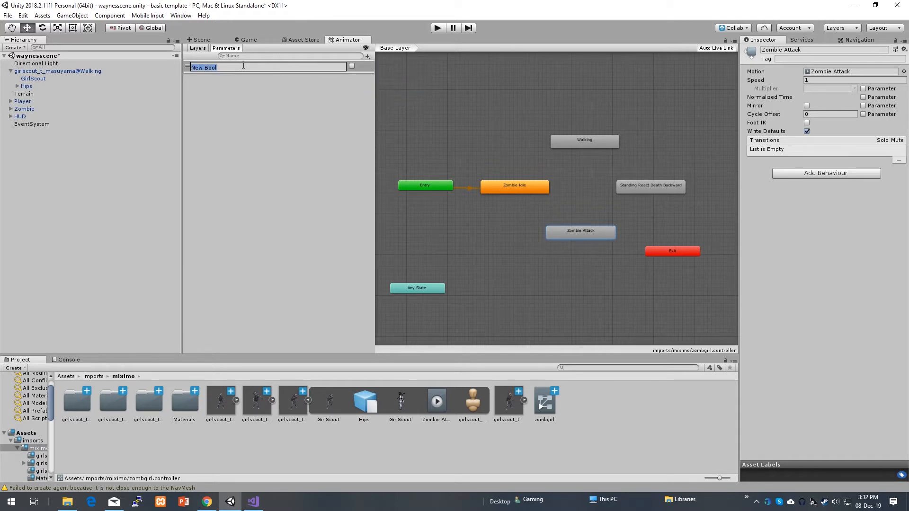
text(isAttack)
click(243, 112)
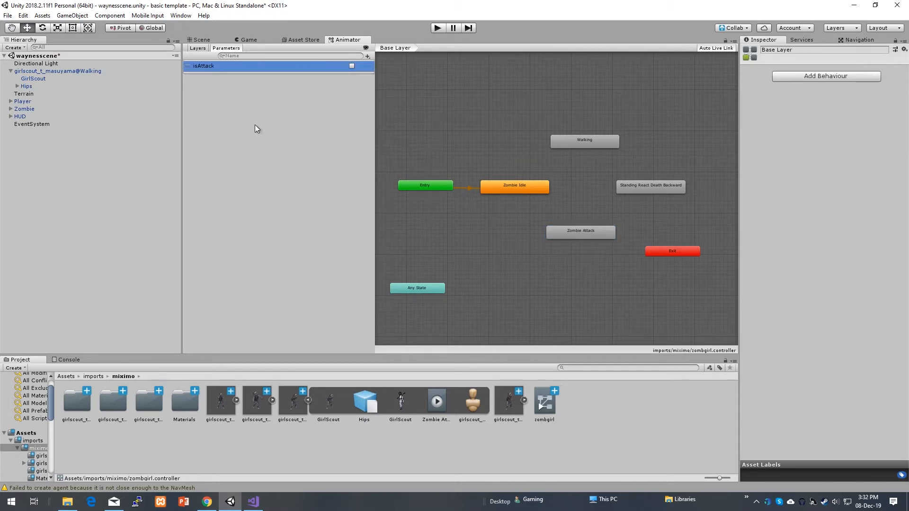
click(368, 56)
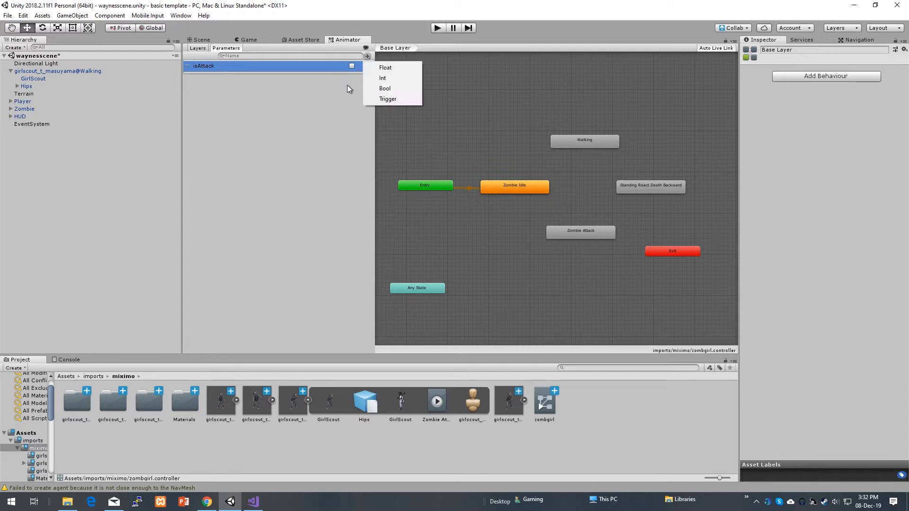
click(385, 89)
key(BackSpace)
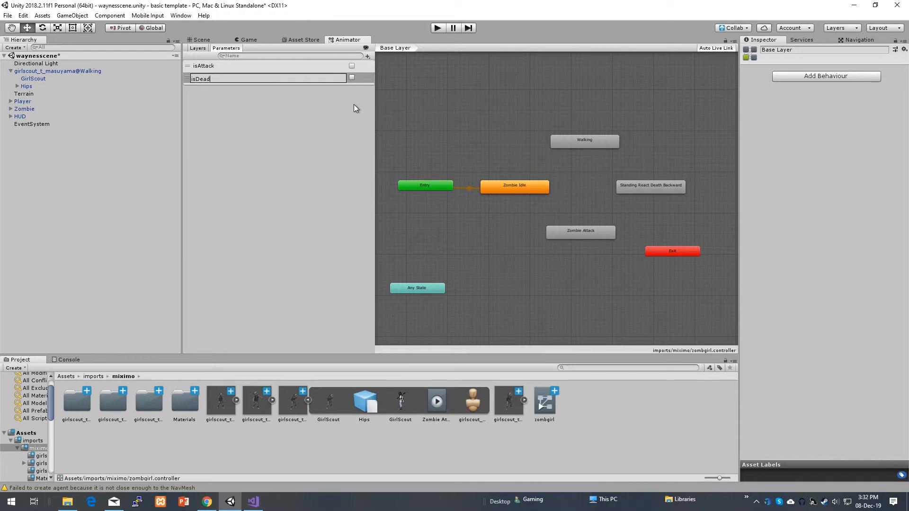
key(Return)
- Add Bool parameters named isIdle and isWalking, and turn isIdle on by default
click(371, 58)
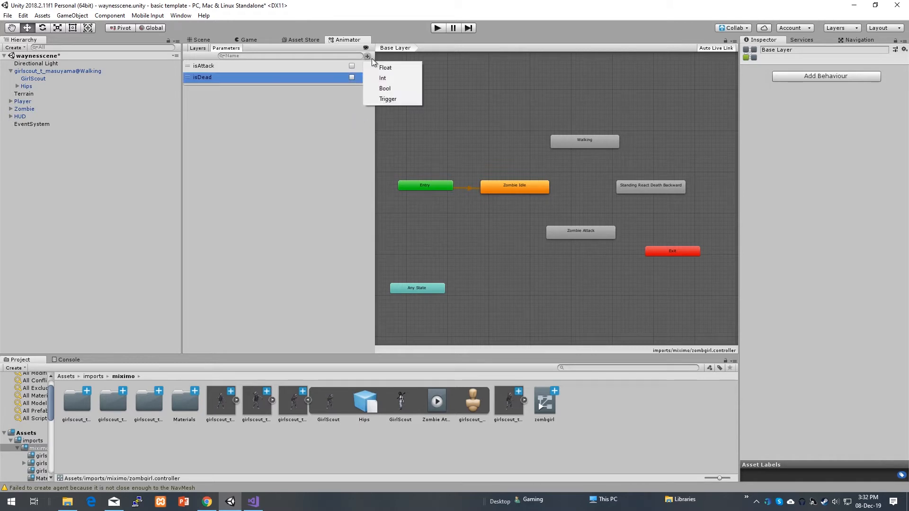
click(394, 87)
text(is)
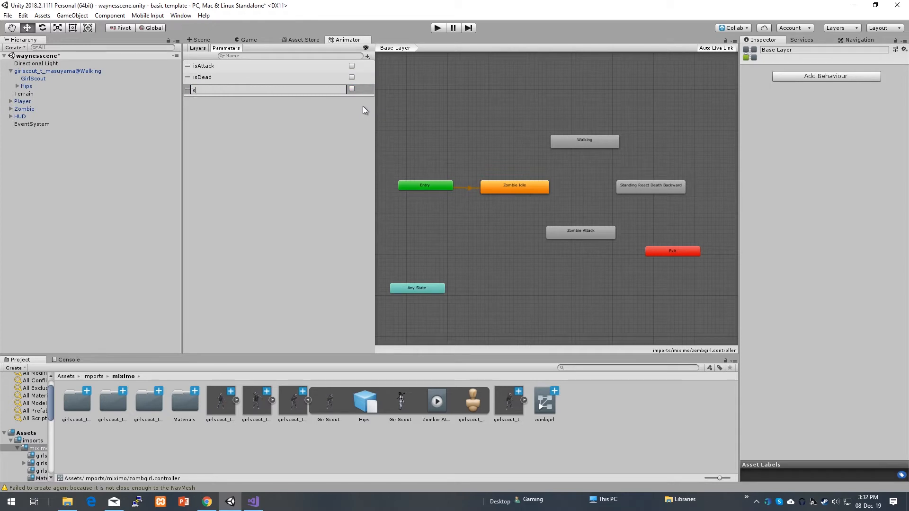
text(Idle)
key(Return)
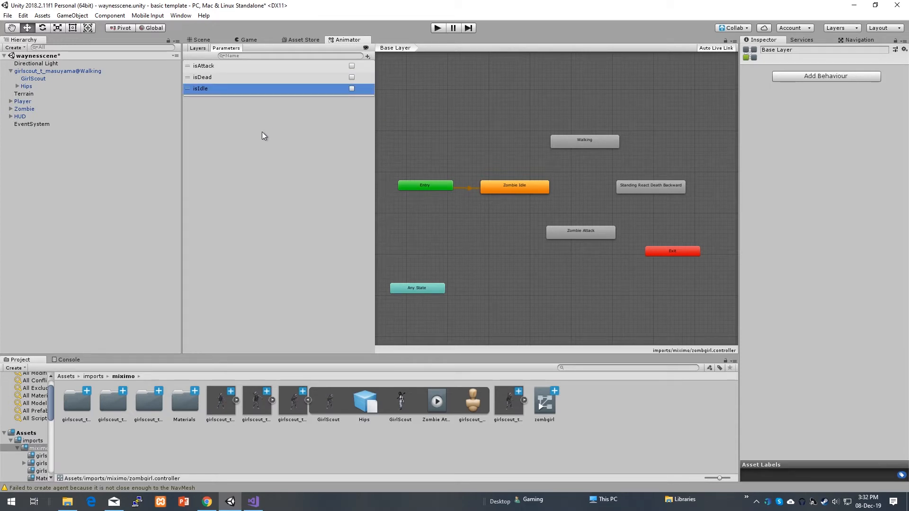
click(367, 56)
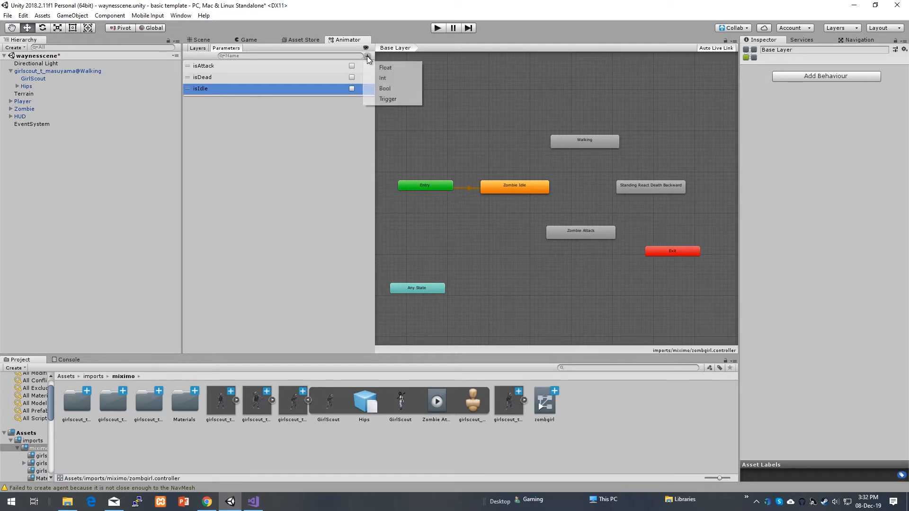
click(383, 89)
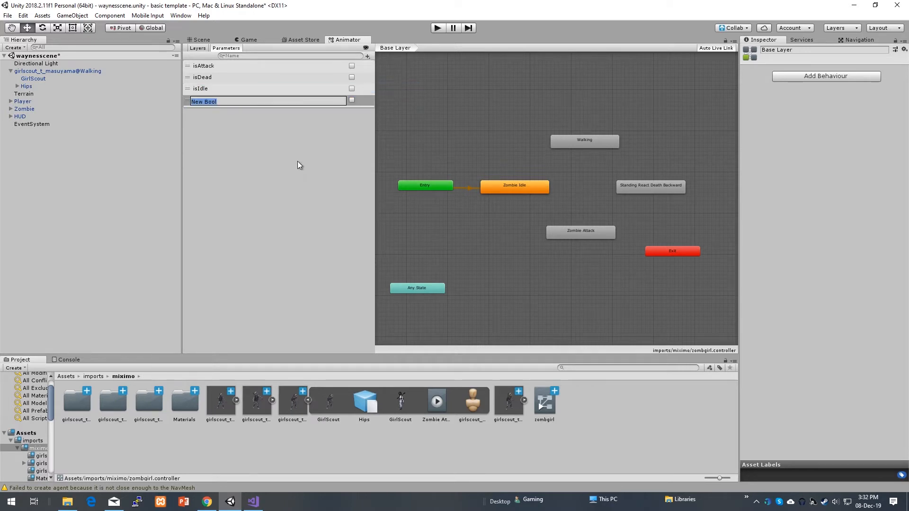
text(isWalking)
key(Return)
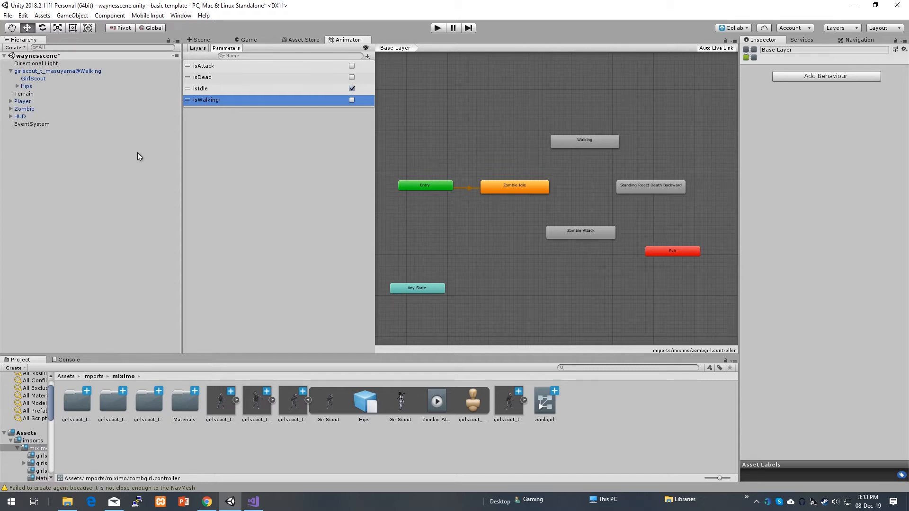
- Check the parameter names in the existing Zombie's controller, return to zombgirl and rename isWalking to isWalk
click(25, 109)
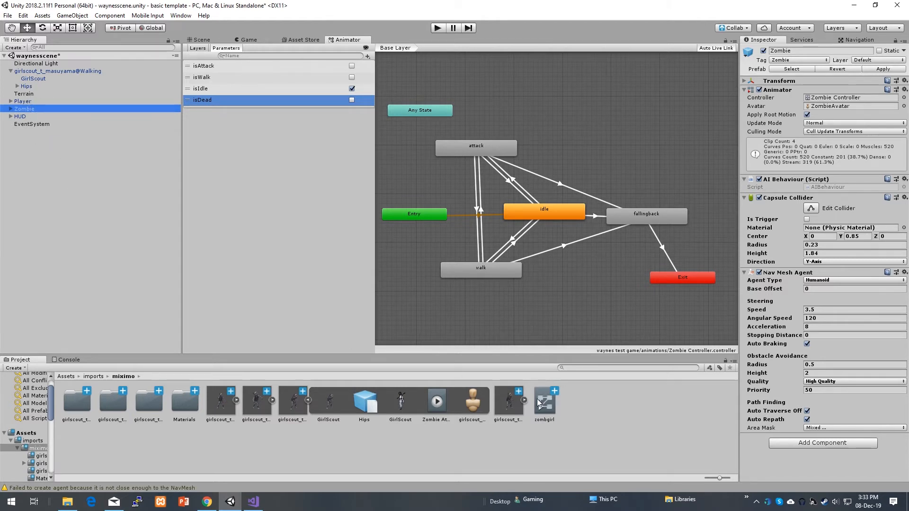
click(543, 397)
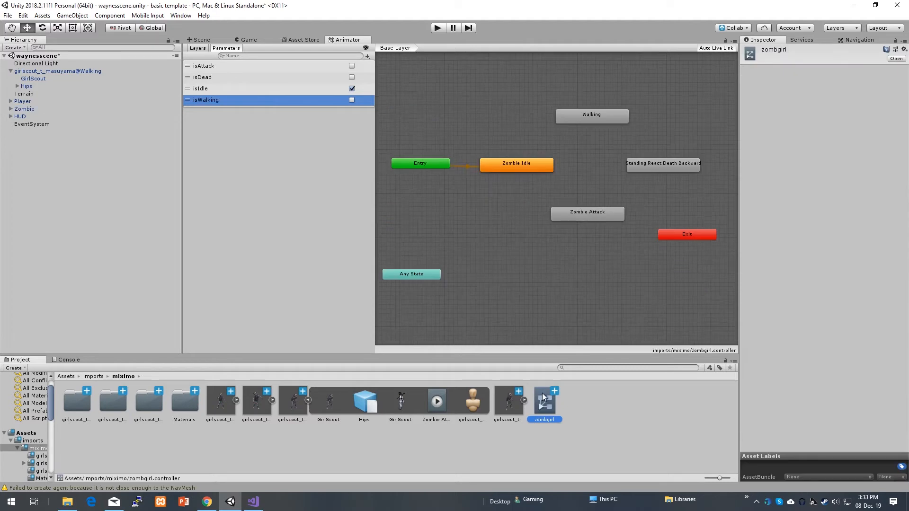
right_click(212, 97)
click(203, 105)
click(202, 105)
key(BackSpace)
key(BackSpace)
key(BackSpace)
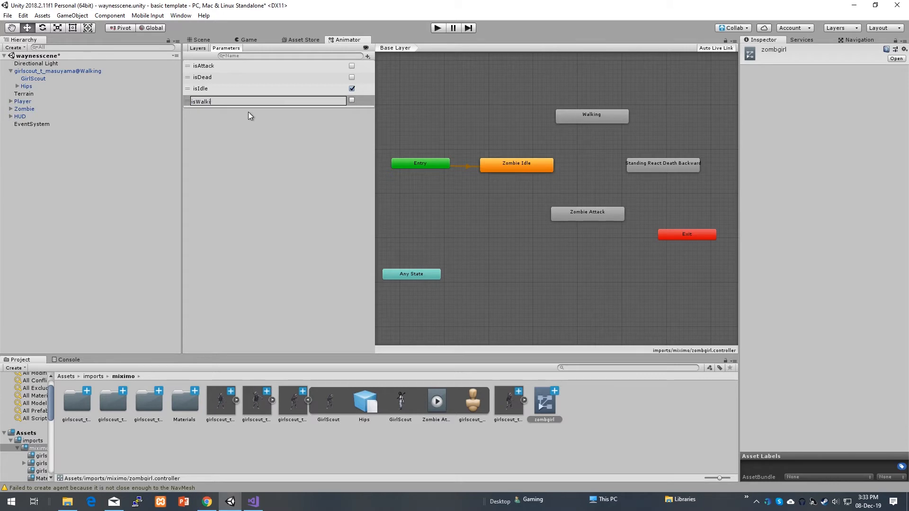
key(Return)
- Shift the Zombie Idle and Entry nodes slightly farther away from the walking, attack and death states
click(504, 198)
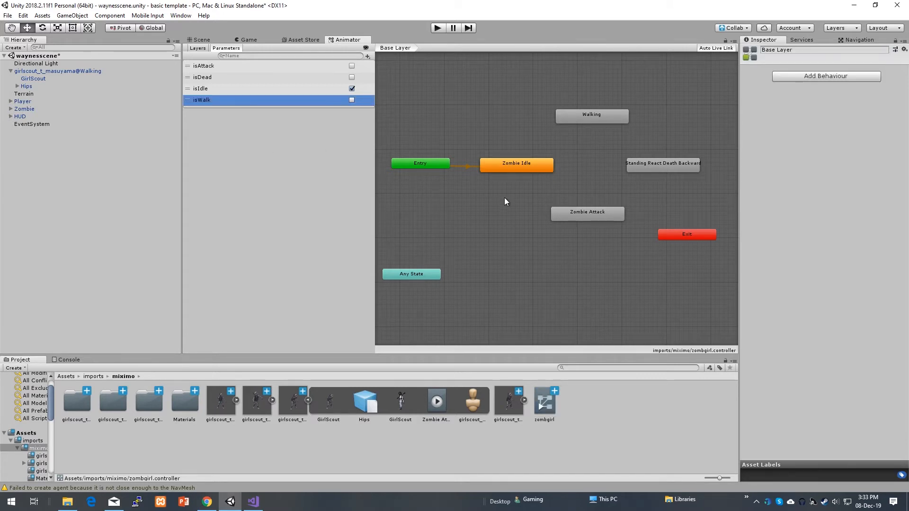
drag(515, 168, 504, 166)
drag(435, 163, 430, 163)
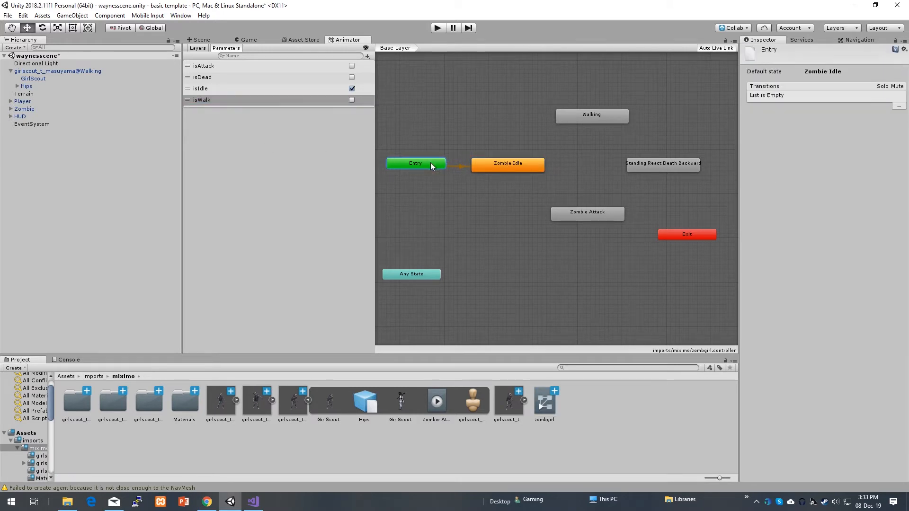
- Create a transition from Standing React Death Backward to Exit and shift the death state slightly away from the other states
drag(651, 169, 660, 169)
right_click(683, 168)
click(698, 174)
click(688, 232)
drag(678, 171, 683, 175)
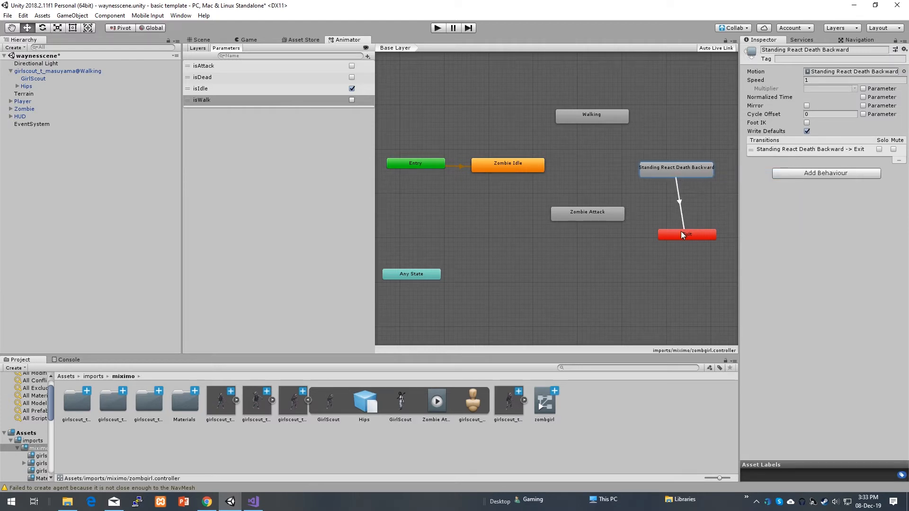
- Create a transition from Zombie Attack to Standing React Death Backward with the condition isDead true
right_click(589, 217)
click(610, 222)
click(668, 171)
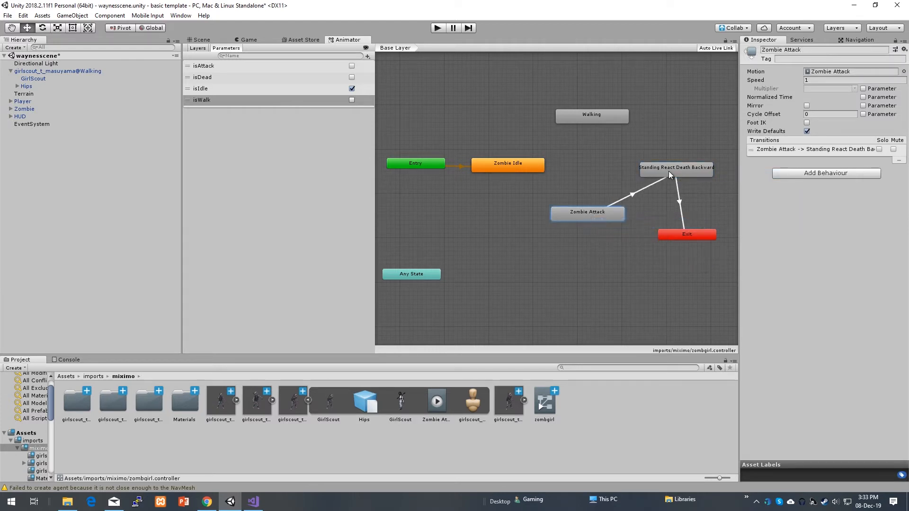
click(649, 186)
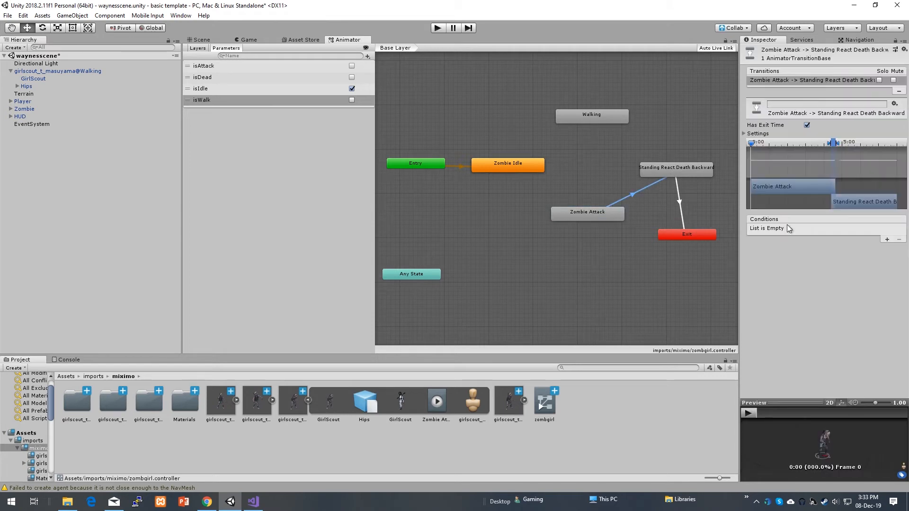
click(887, 239)
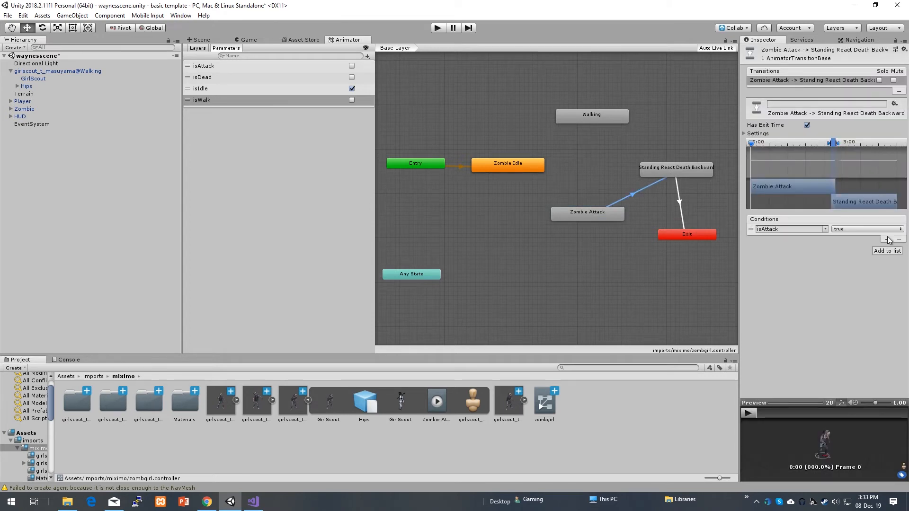
click(826, 228)
click(833, 248)
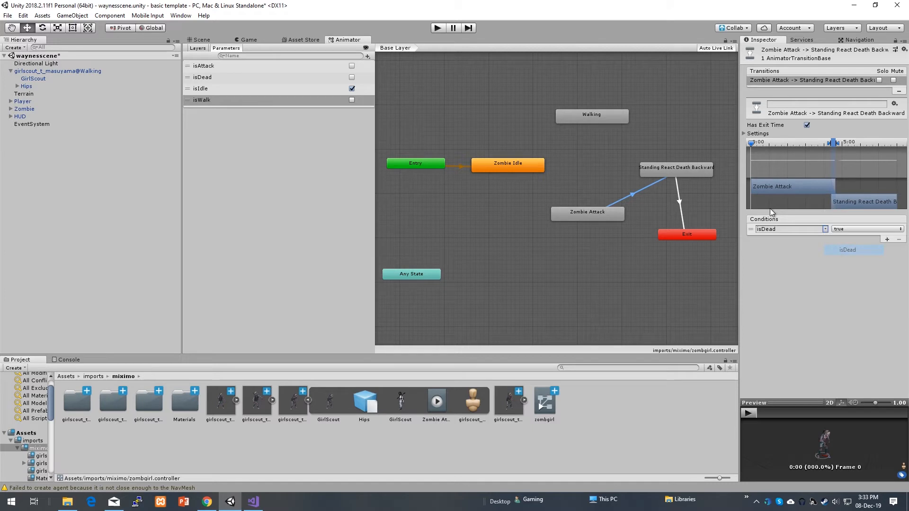
- Create a transition from Walking to Standing React Death Backward and give it a parameter condition other than isAttack
right_click(608, 122)
click(621, 124)
click(671, 168)
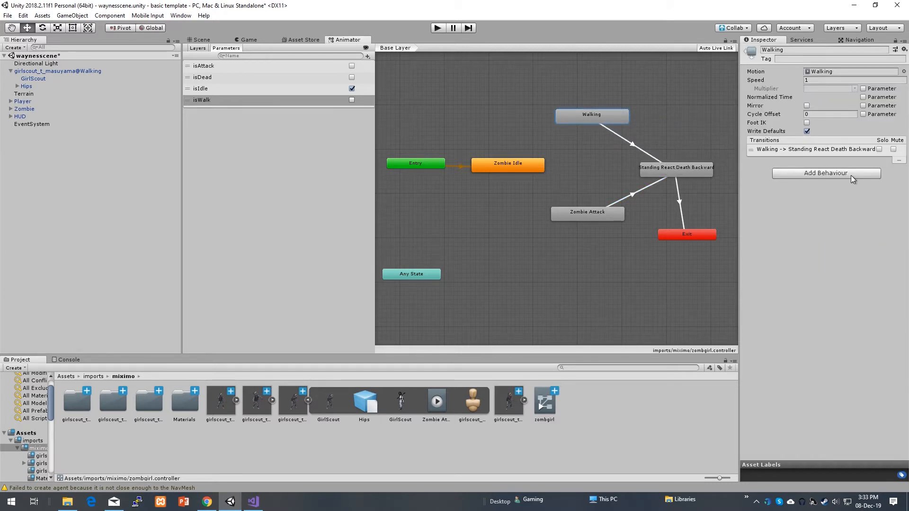
click(632, 143)
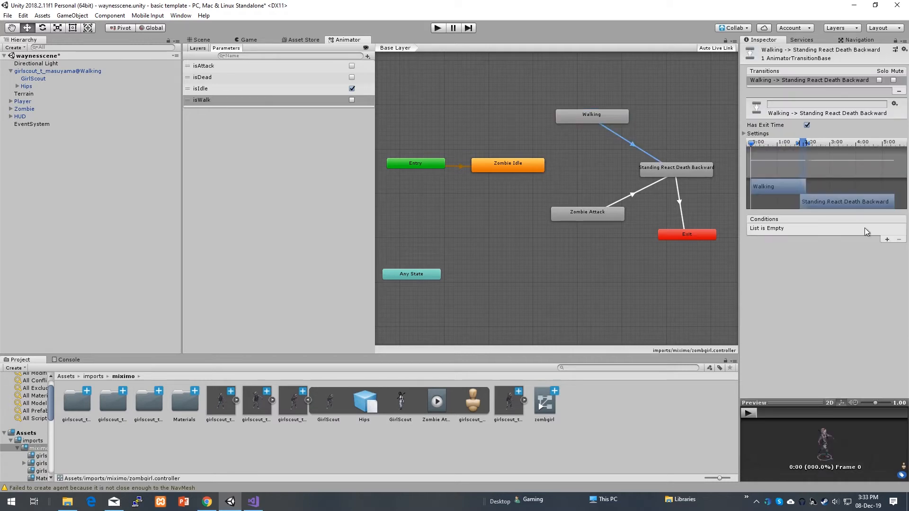
click(886, 239)
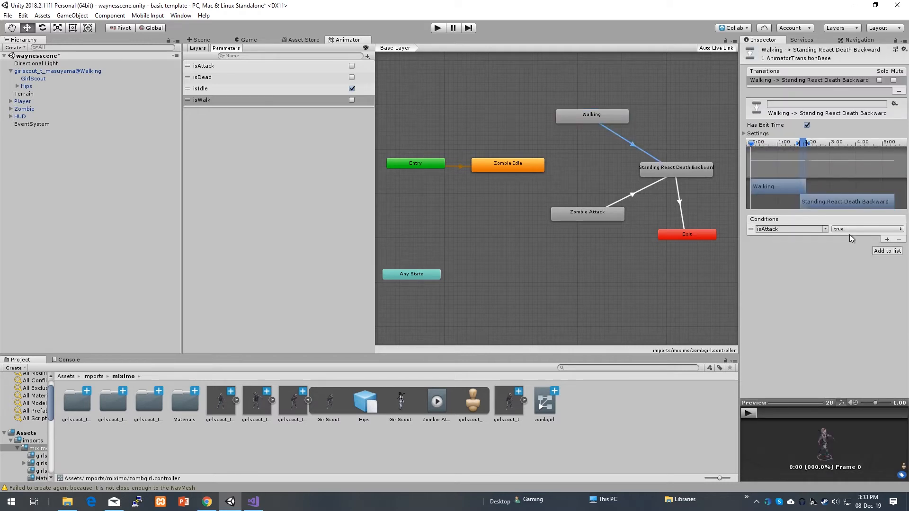
click(825, 229)
click(851, 259)
- Create a transition from Zombie Idle to Standing React Death Backward with the condition isDead true
right_click(530, 171)
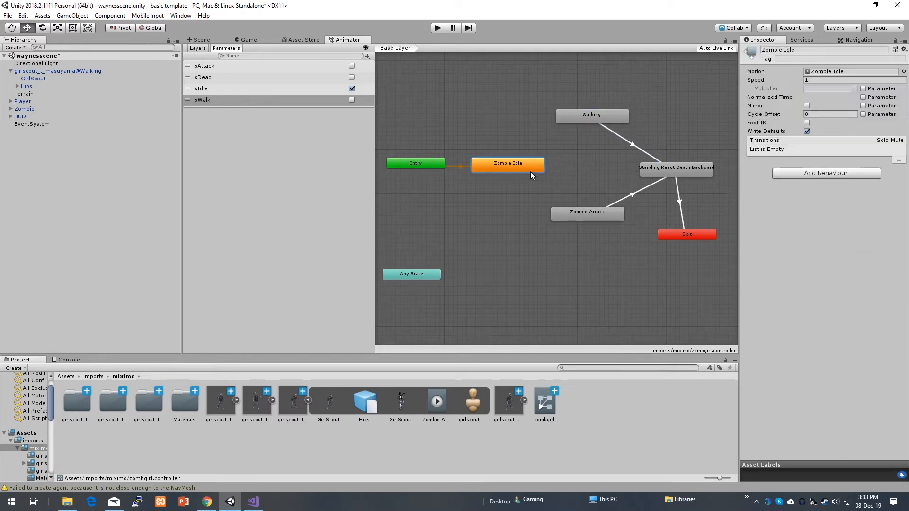
click(562, 179)
click(662, 175)
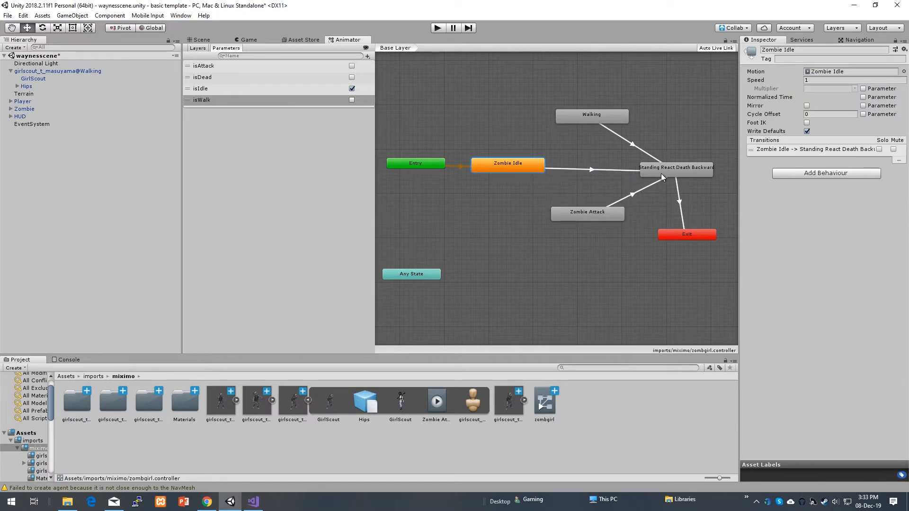
click(586, 170)
click(887, 240)
click(826, 230)
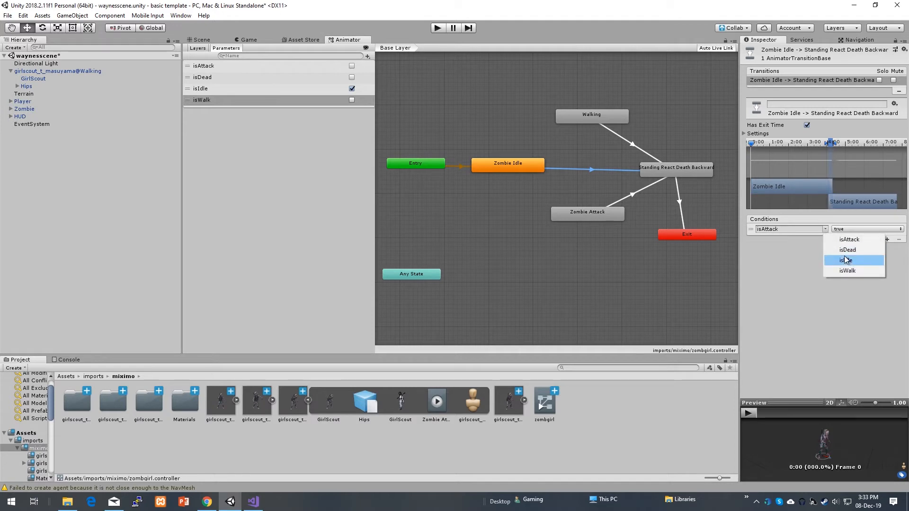
click(847, 250)
- Create a transition from Walking to Zombie Attack with the condition isAttack true
click(572, 118)
right_click(572, 119)
click(589, 127)
click(578, 214)
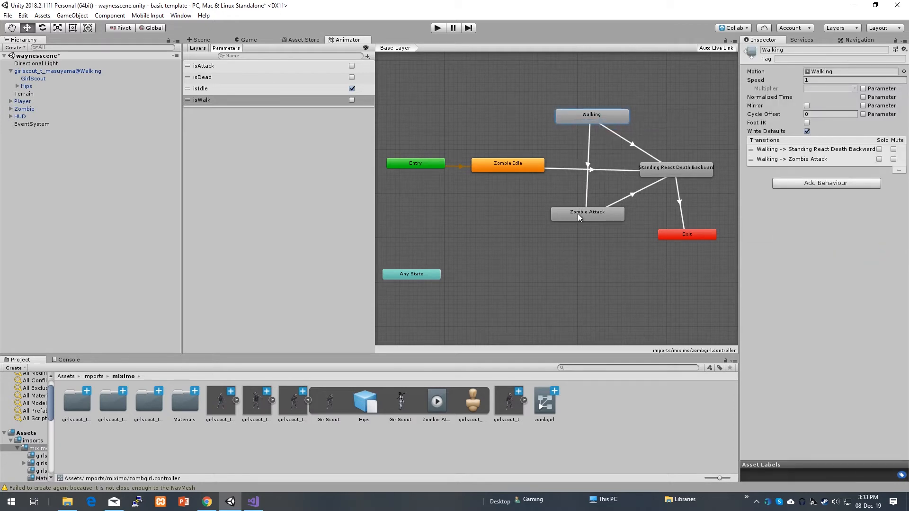
click(588, 156)
click(886, 239)
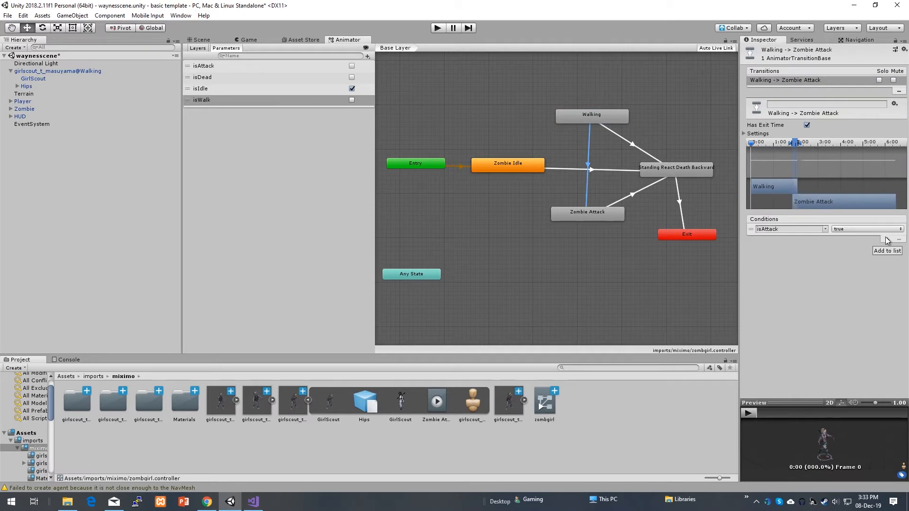
- Create a return transition from Zombie Attack to Walking with the condition isWalk true
right_click(600, 213)
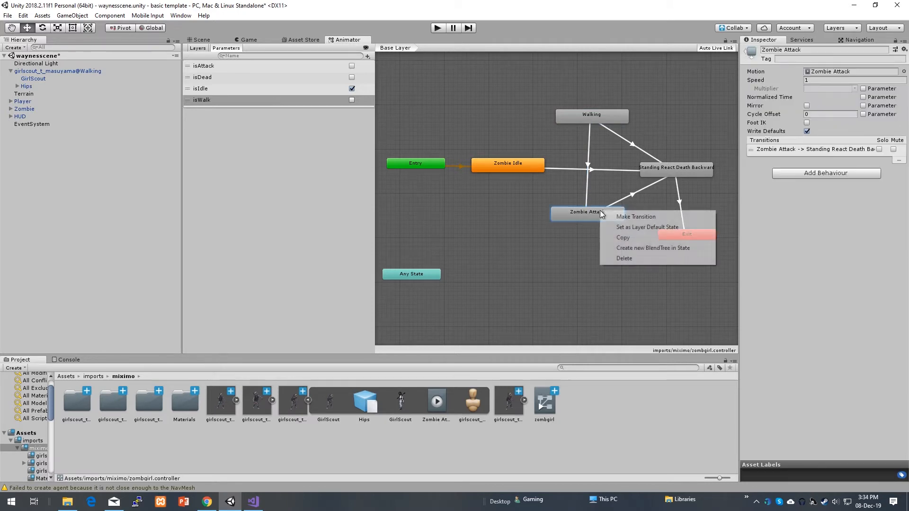
click(616, 217)
click(606, 118)
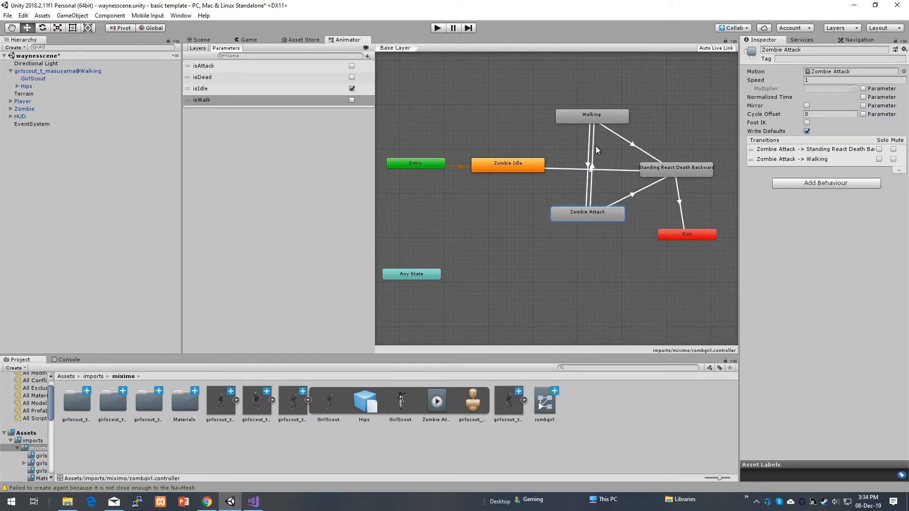
click(592, 148)
click(887, 239)
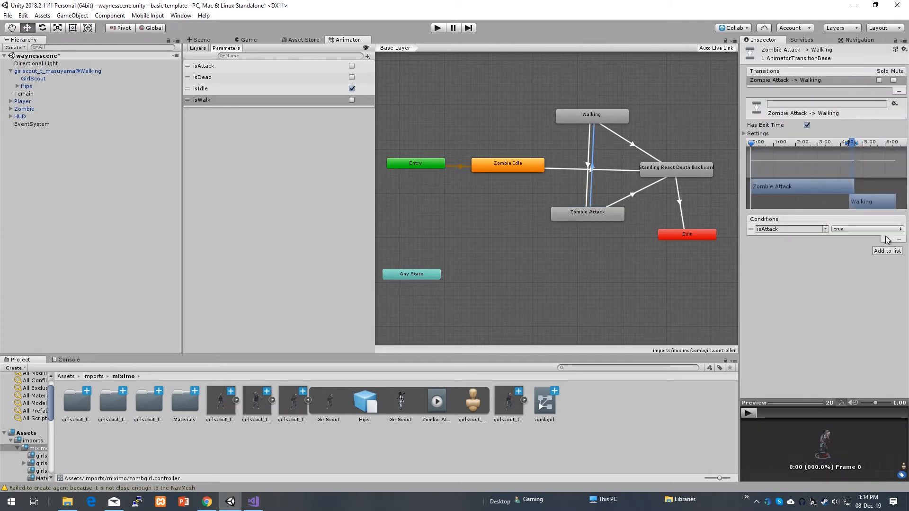
click(826, 229)
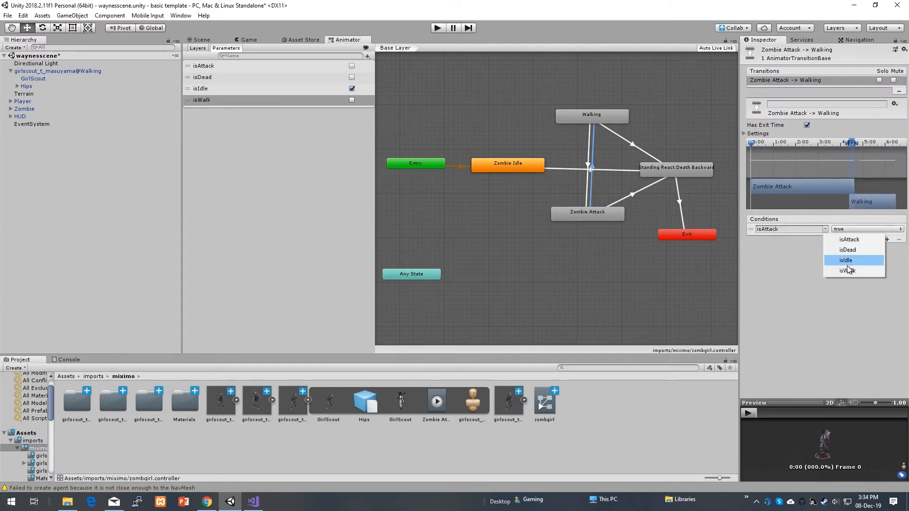
click(829, 269)
- Create a transition from Zombie Idle to Walking with the condition isWalk true
right_click(524, 168)
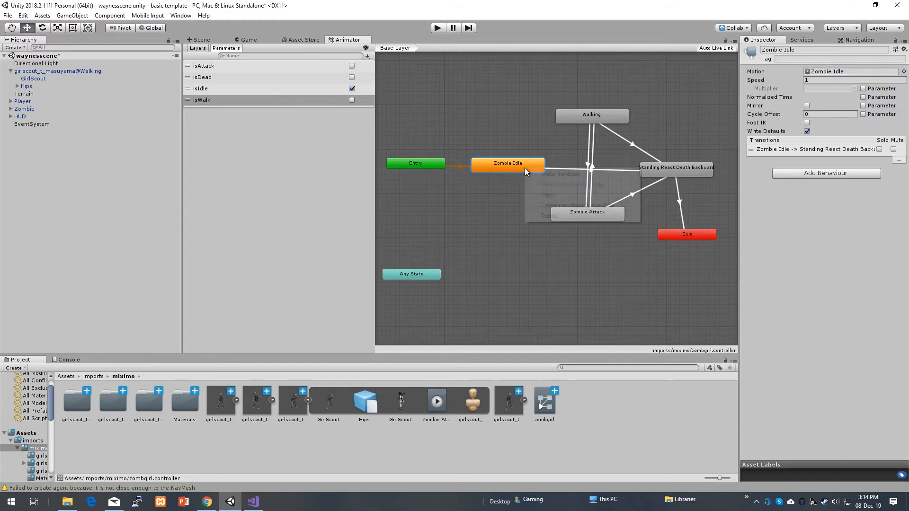
click(540, 174)
click(578, 114)
click(572, 128)
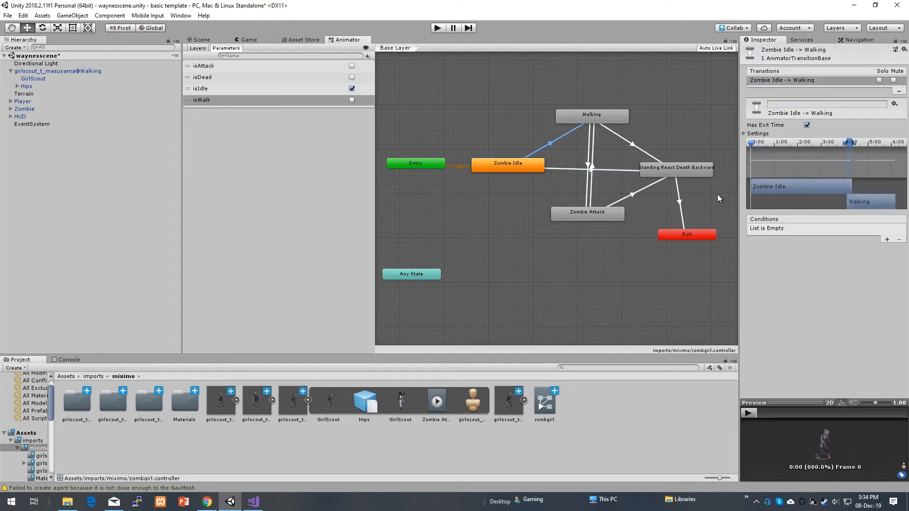
click(886, 239)
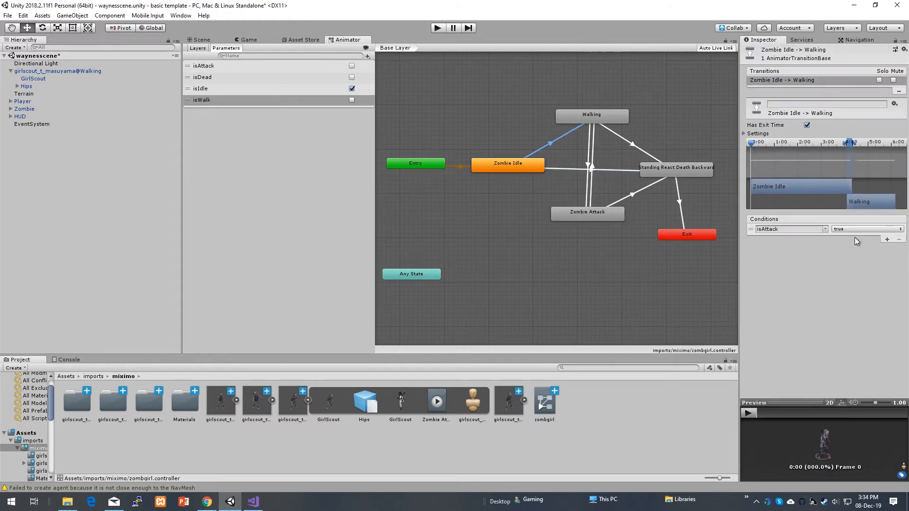
click(824, 229)
click(844, 270)
- Create a return transition from Walking to Zombie Idle with the condition isIdle true
right_click(604, 116)
click(628, 123)
click(511, 161)
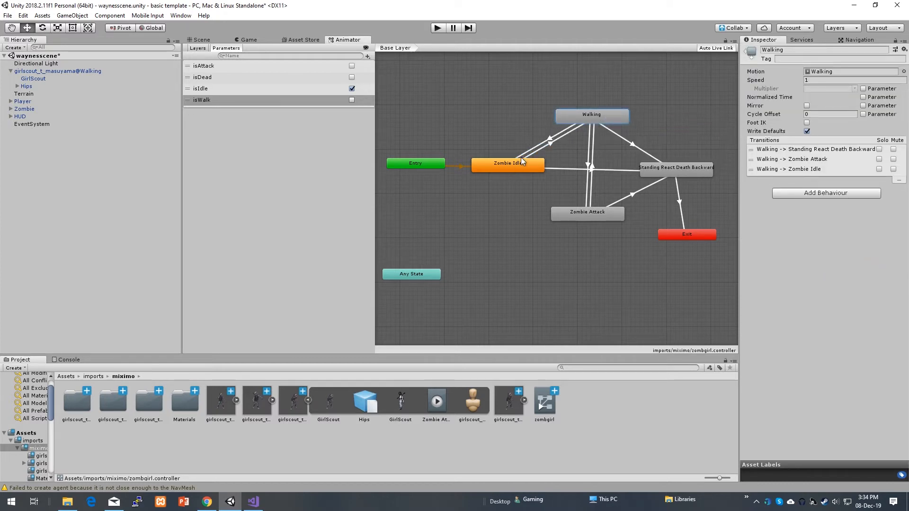
click(535, 150)
click(886, 240)
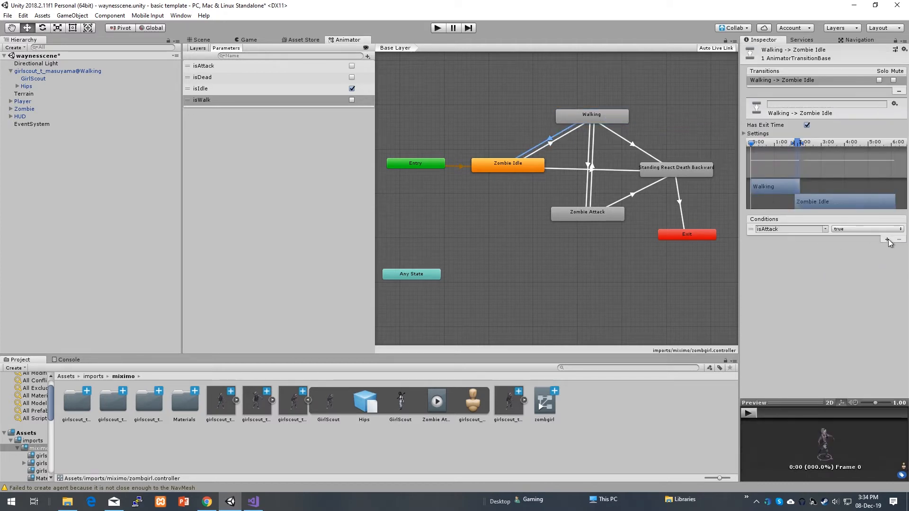
click(827, 229)
click(845, 261)
- Create a transition from Zombie Idle to Zombie Attack with the condition isAttack true
click(508, 169)
right_click(507, 169)
click(523, 177)
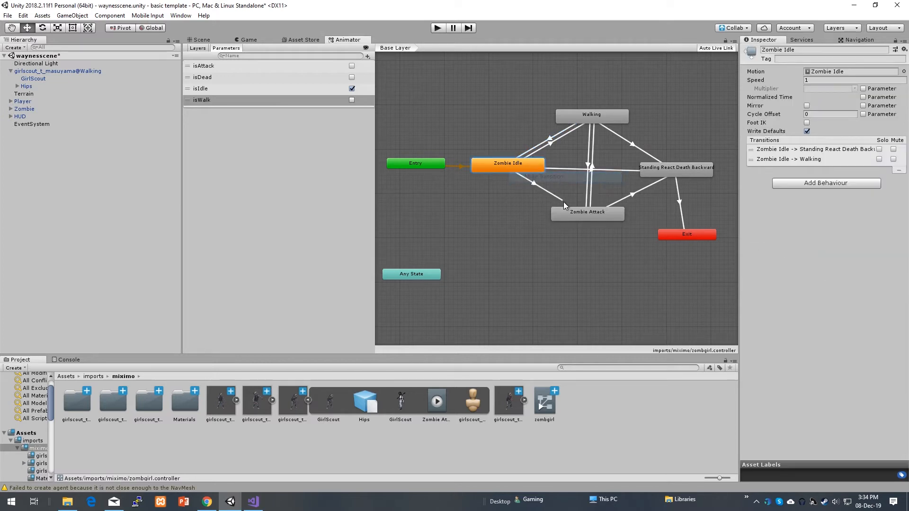
click(581, 214)
click(558, 198)
click(886, 239)
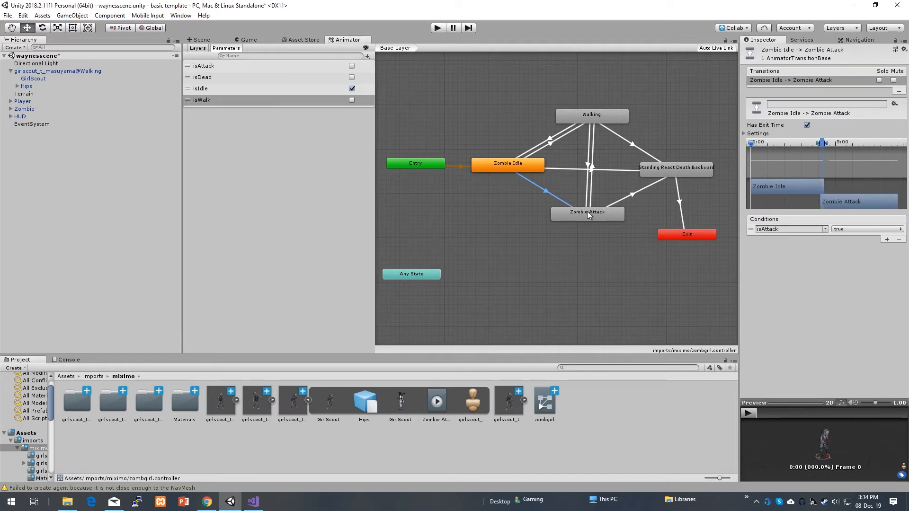
- Create a return transition from Zombie Attack to Zombie Idle with the condition isIdle true, and deselect it
click(588, 213)
right_click(586, 210)
click(611, 216)
click(497, 164)
click(552, 190)
click(887, 240)
click(831, 229)
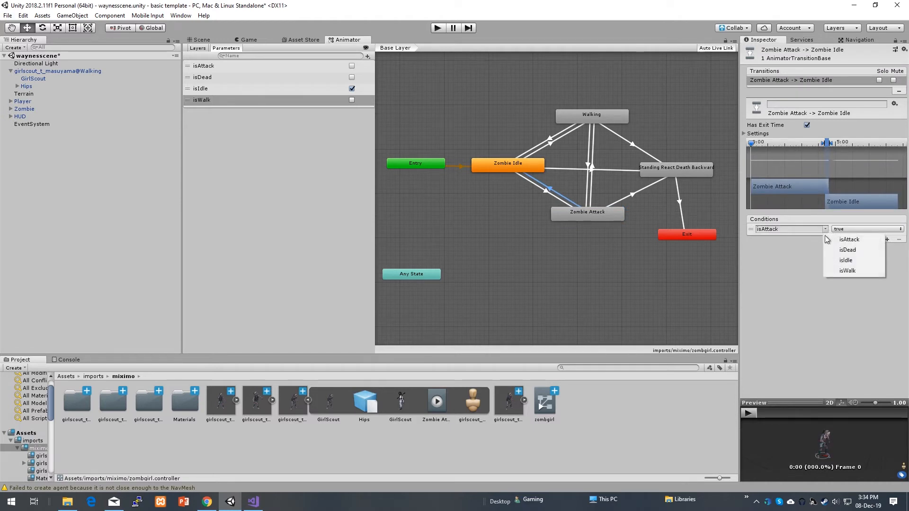
click(847, 261)
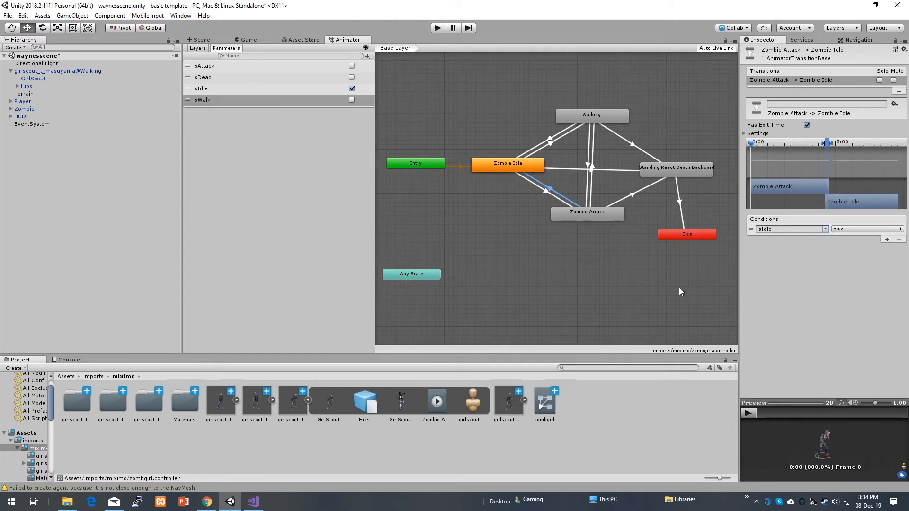
click(570, 228)
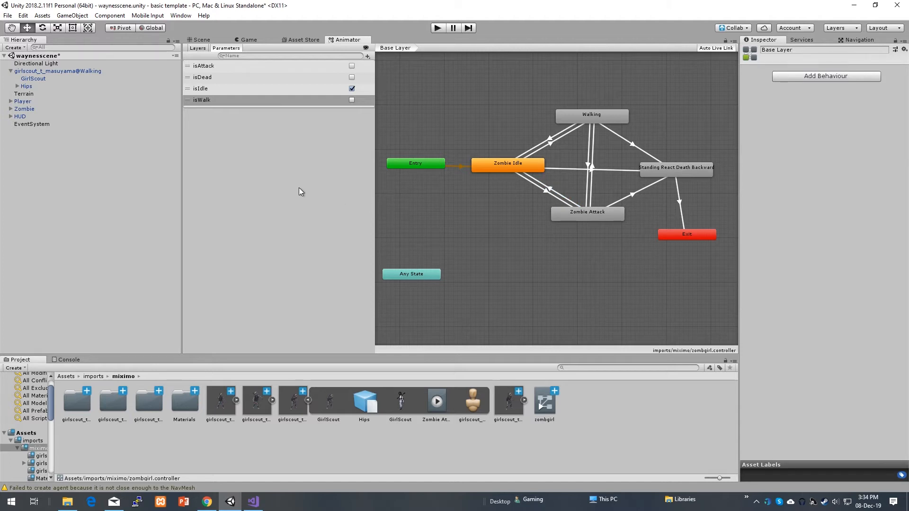
- Assign the zombgirl controller to the Animator of the girl scout object in the scene
click(32, 71)
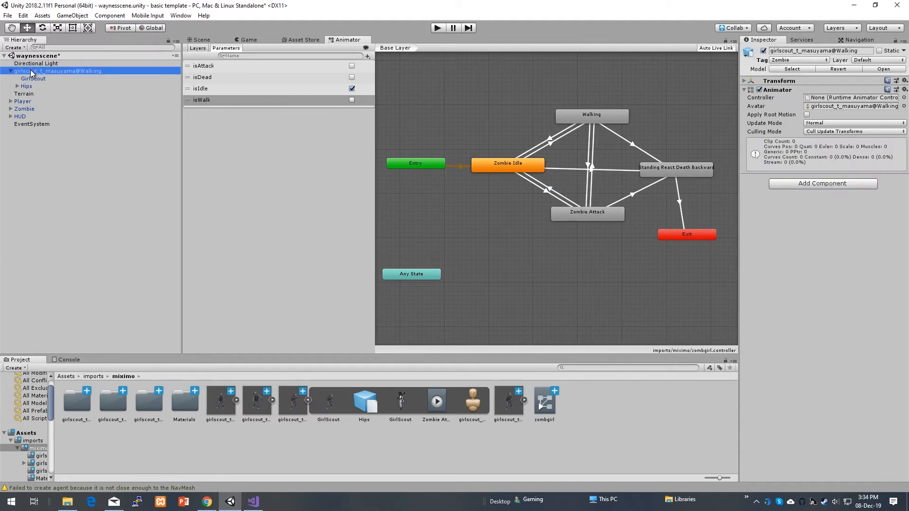
click(201, 40)
drag(543, 403, 847, 98)
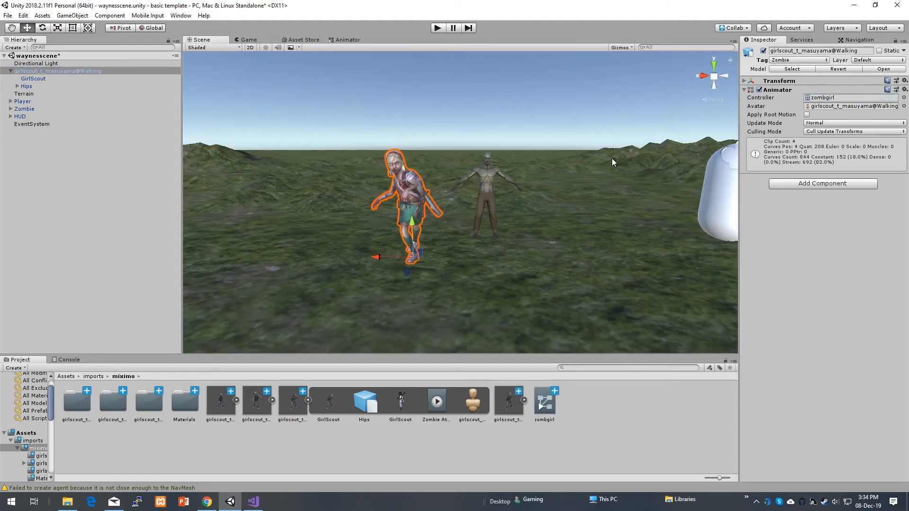
- Examine the components on the existing Zombie and Player objects as a reference for the girl scout
click(409, 179)
click(404, 188)
click(485, 181)
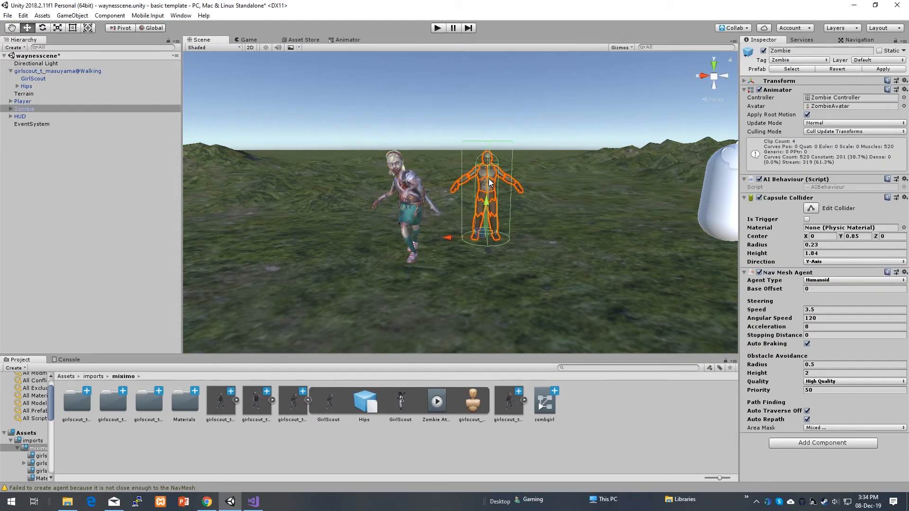
click(22, 101)
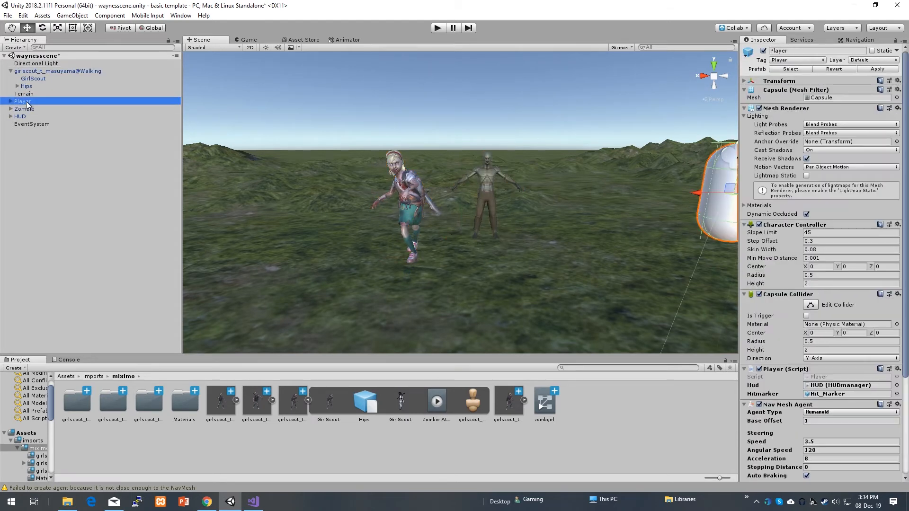
scroll(769, 348, down, 3)
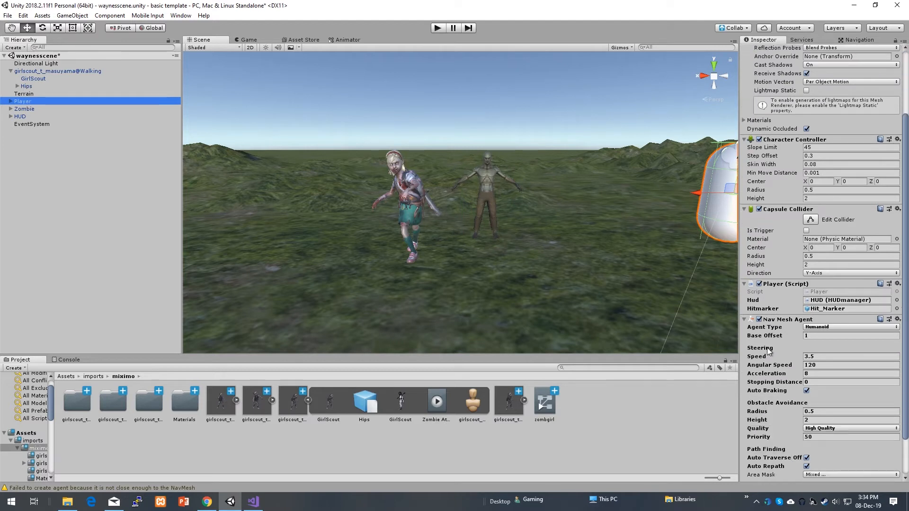
click(26, 109)
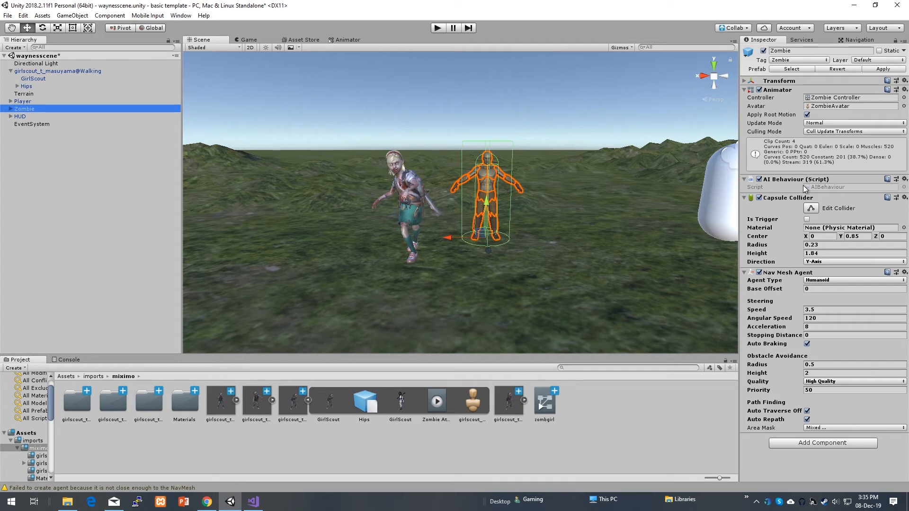
- Add a Nav Mesh Agent and a Capsule Collider component to the girl scout object
click(400, 199)
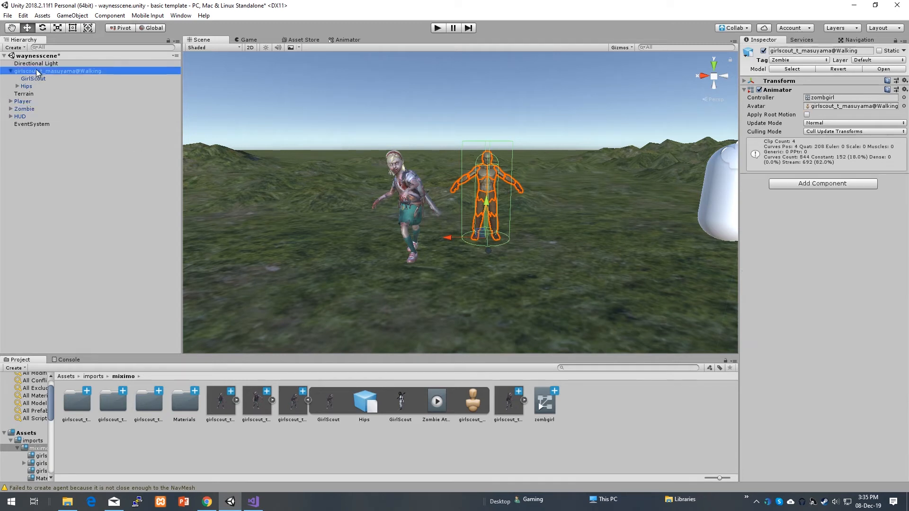
click(804, 186)
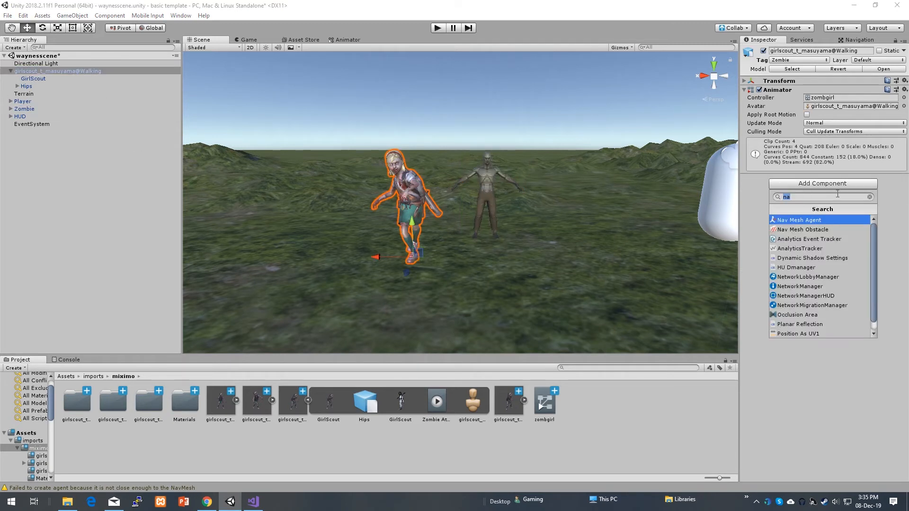
click(805, 221)
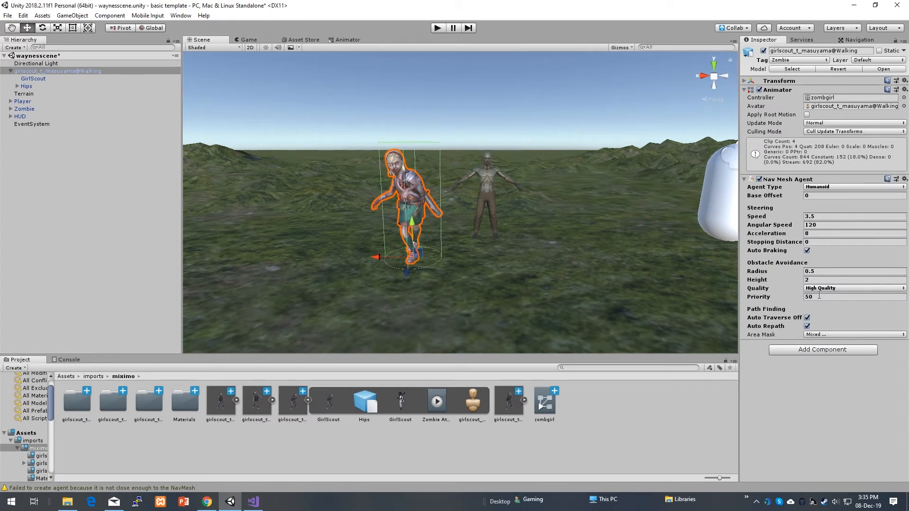
click(831, 351)
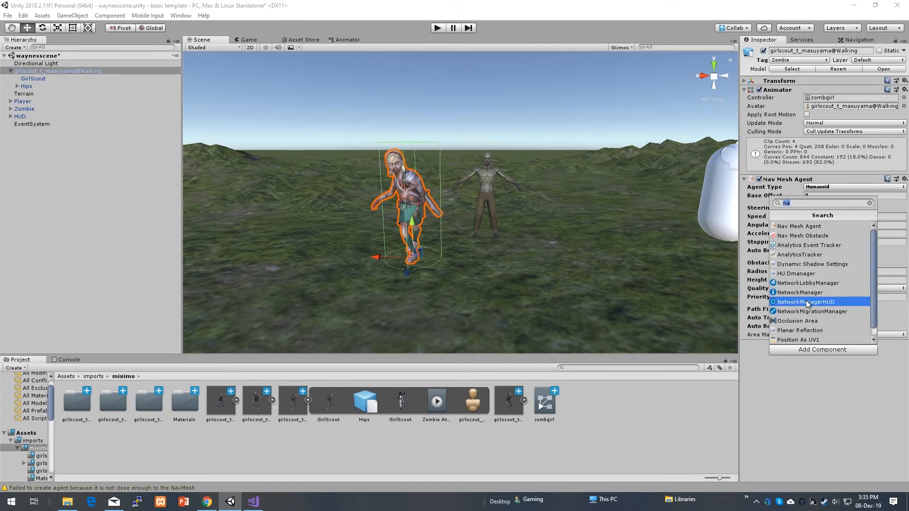
text(ca)
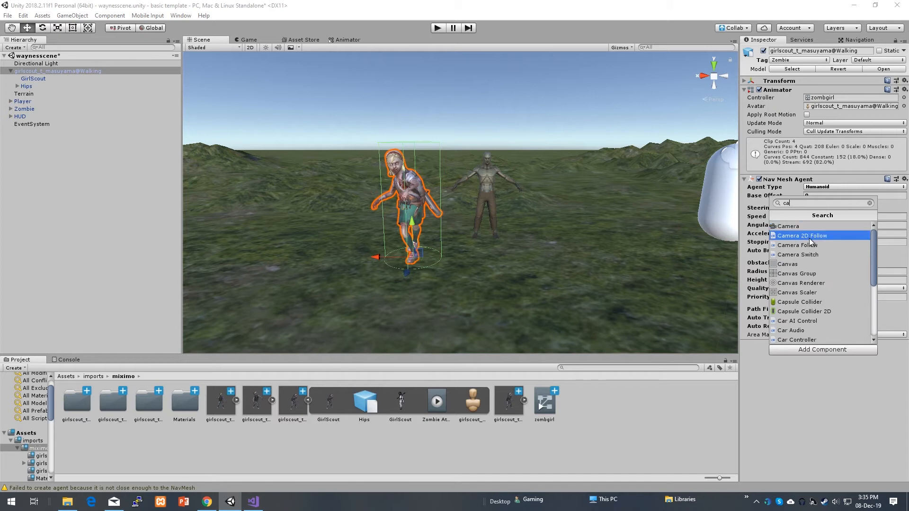
text(p)
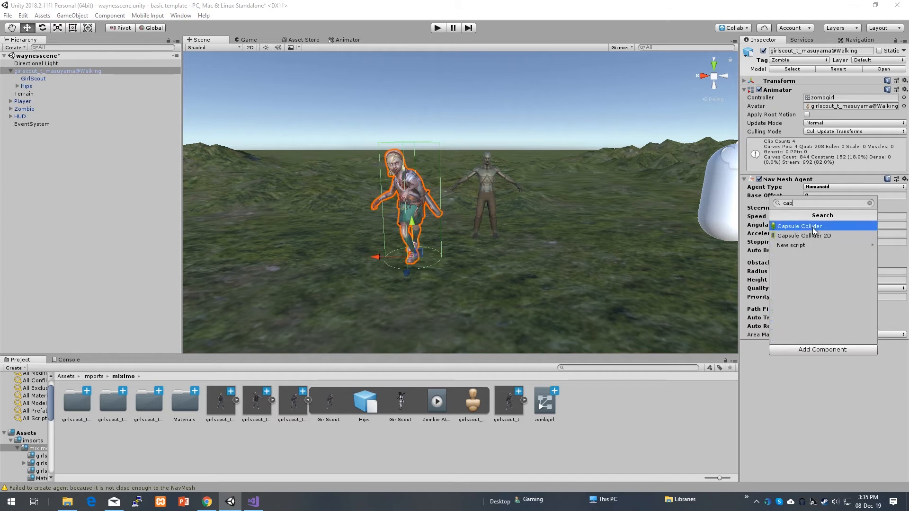
click(812, 227)
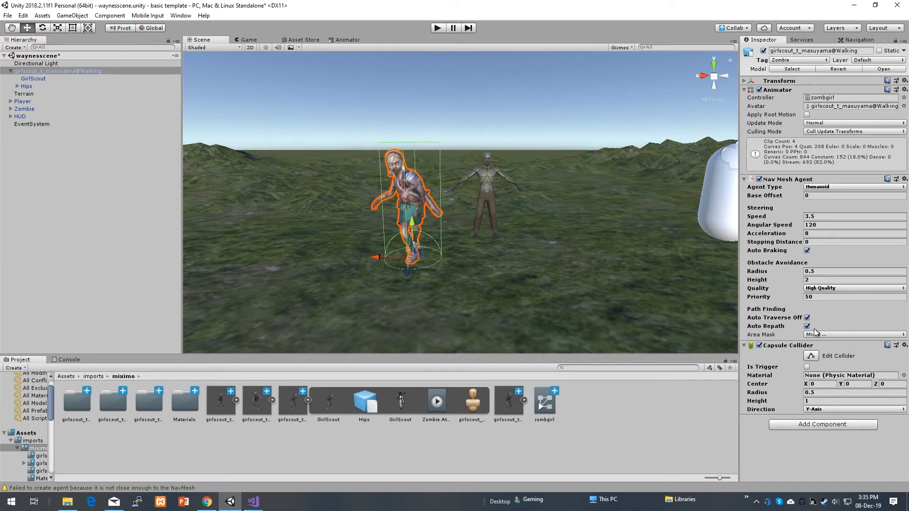
- Set the girl scout's Capsule Collider center Y to 1 and its height to 2
click(852, 384)
text(1)
click(821, 393)
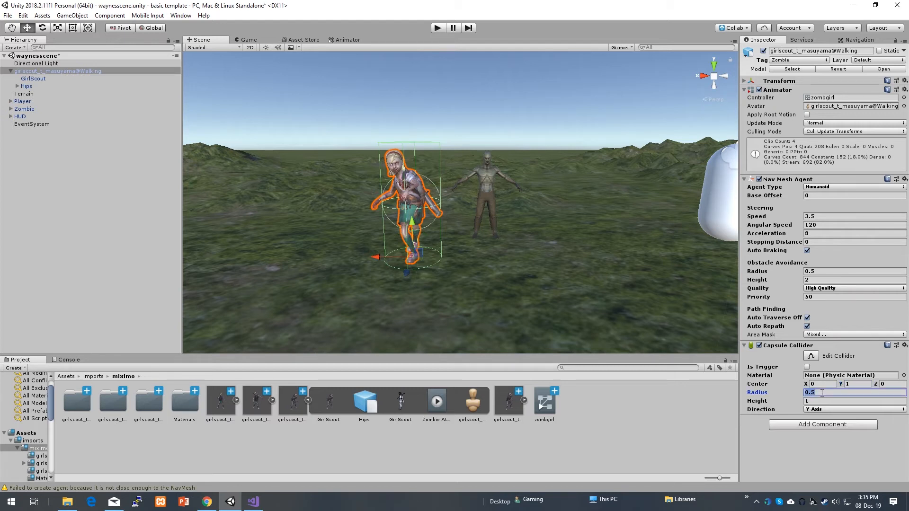
key(Tab)
text(2)
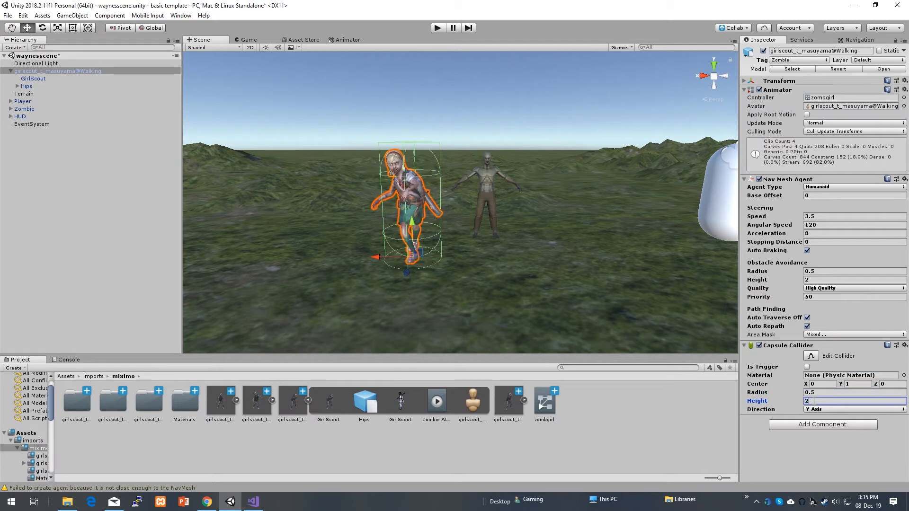
click(808, 453)
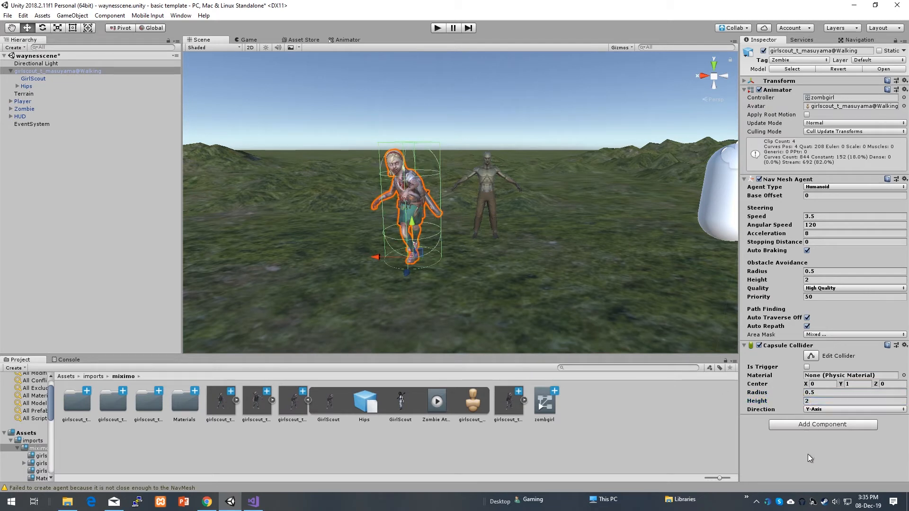
- Rename the girl scout object in the scene to zombgirl
right_click(35, 71)
click(71, 99)
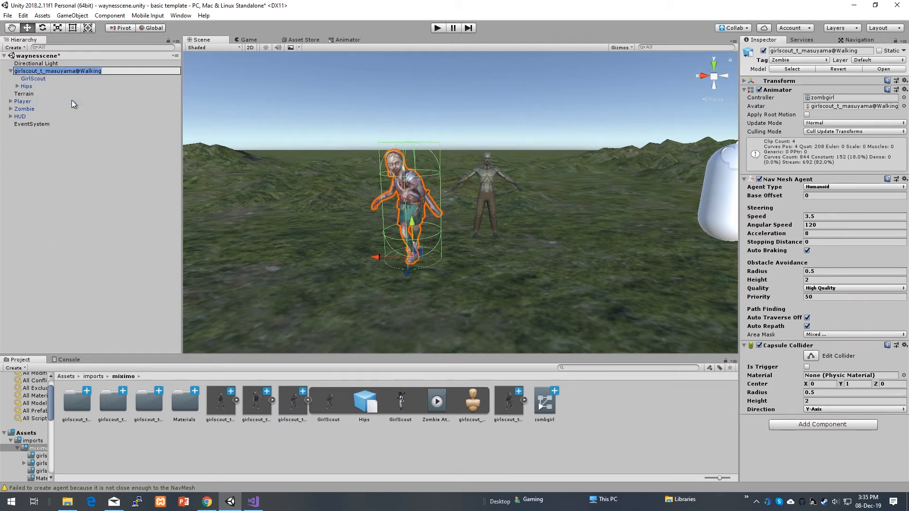
text(zomb)
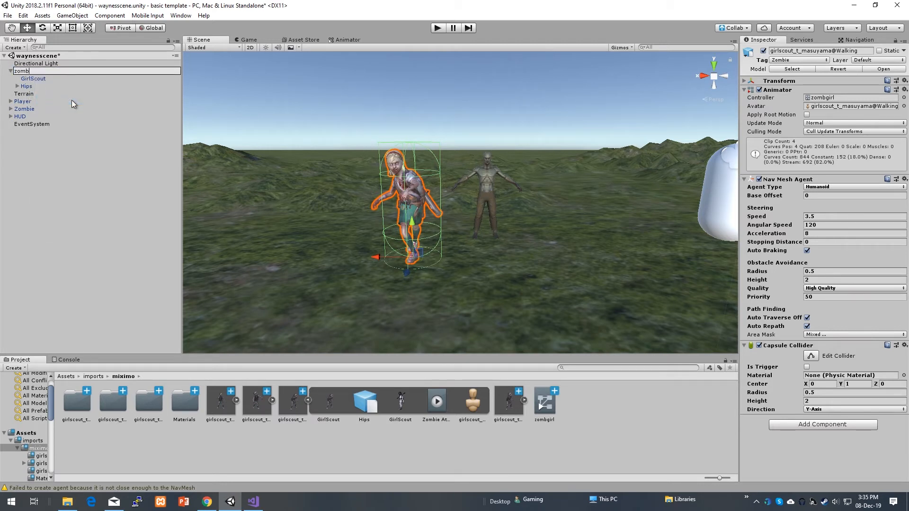
text(girl)
click(165, 258)
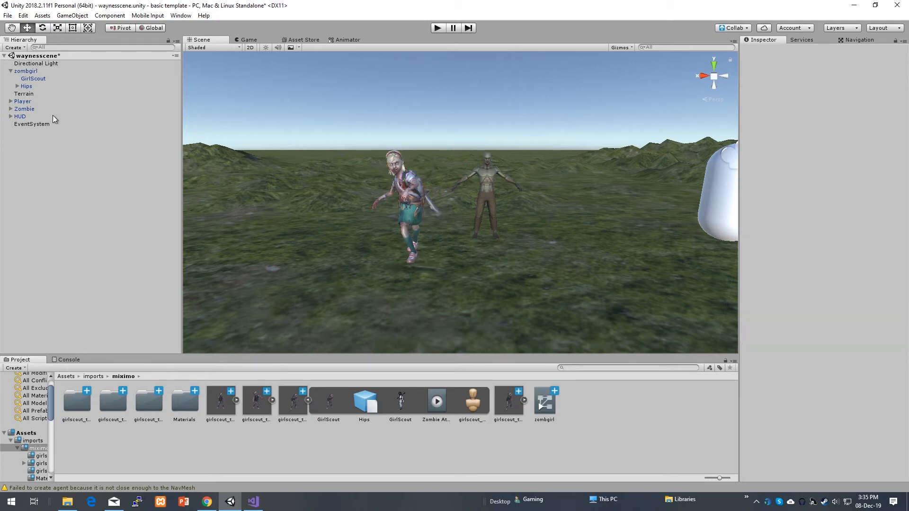
- Add the AI Behaviour script to zombgirl and compare its components with those of the existing Zombie
click(25, 70)
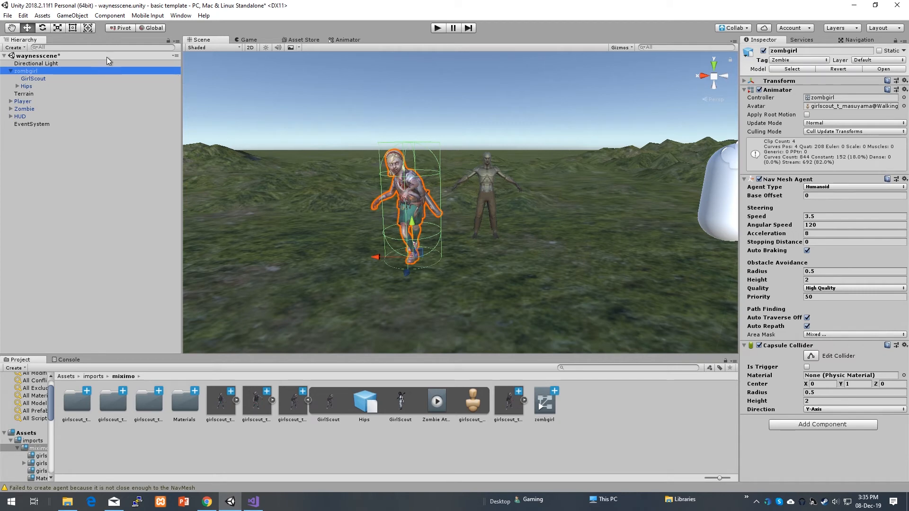
click(24, 109)
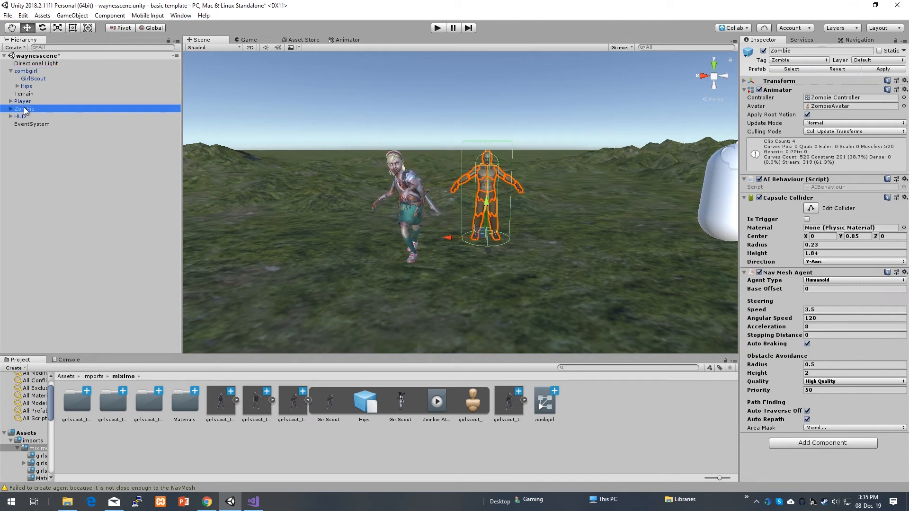
click(38, 72)
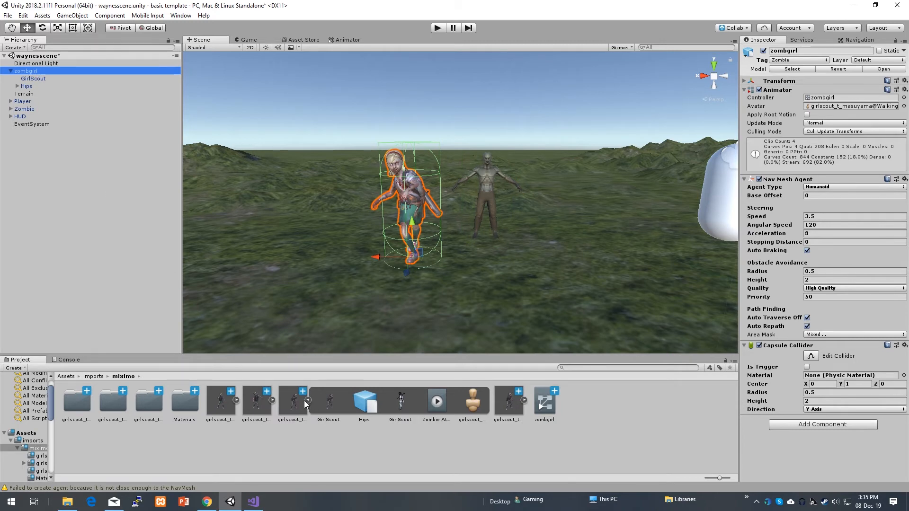
click(304, 400)
click(26, 72)
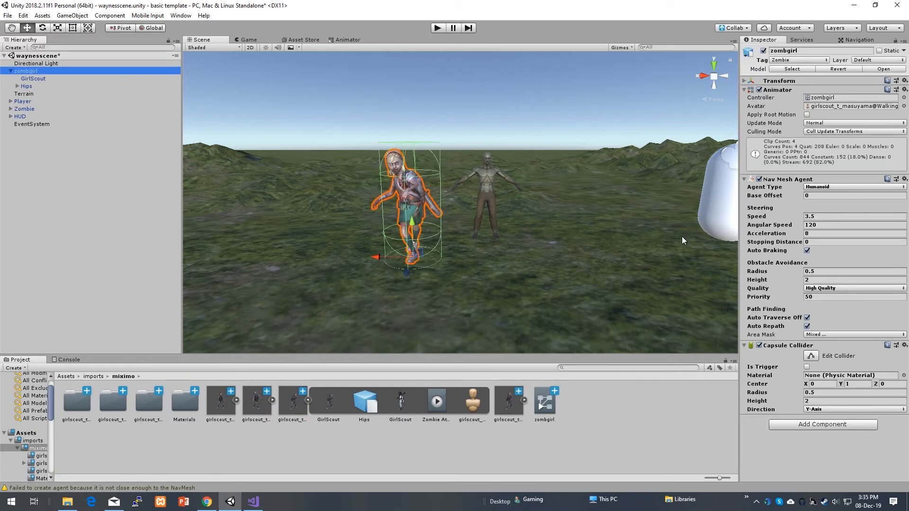
click(816, 424)
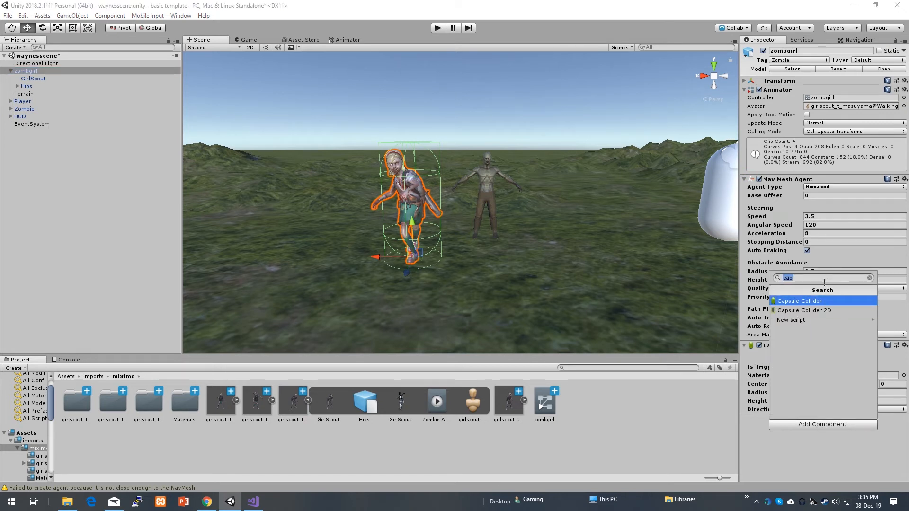
text(sc)
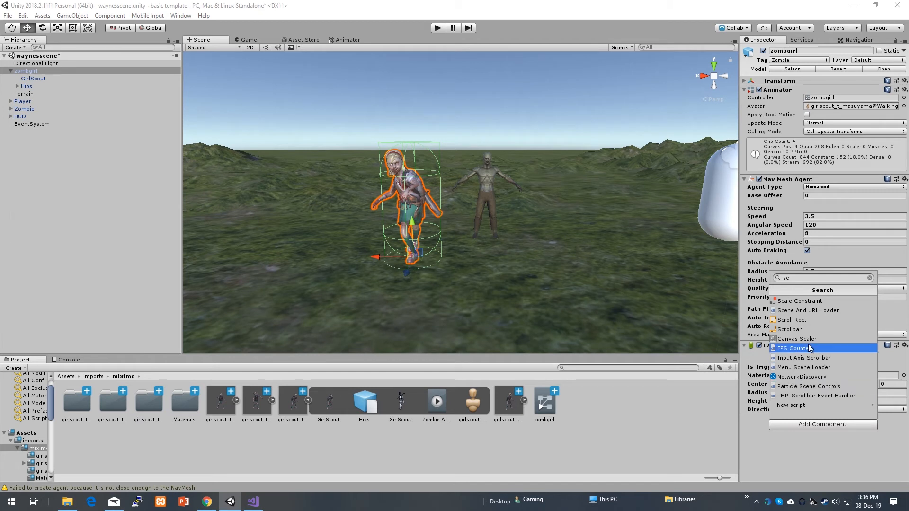
key(BackSpace)
key(BackSpace)
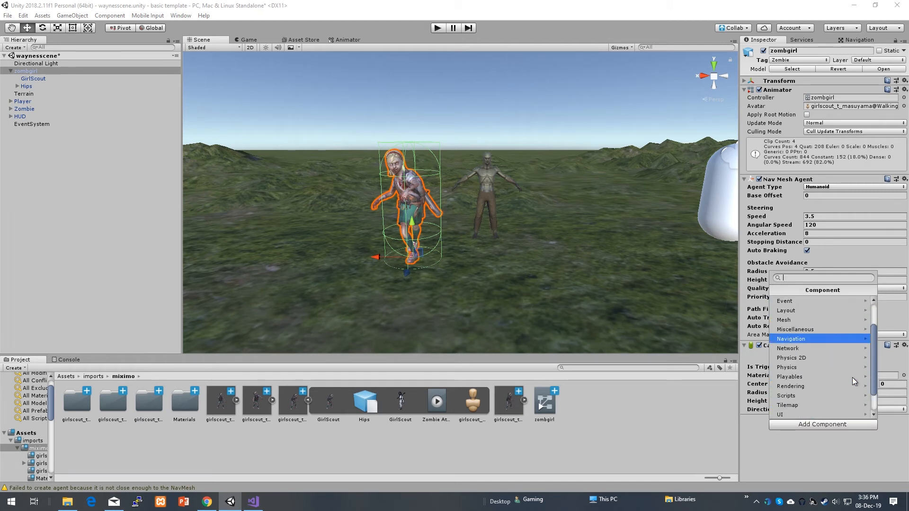
click(833, 396)
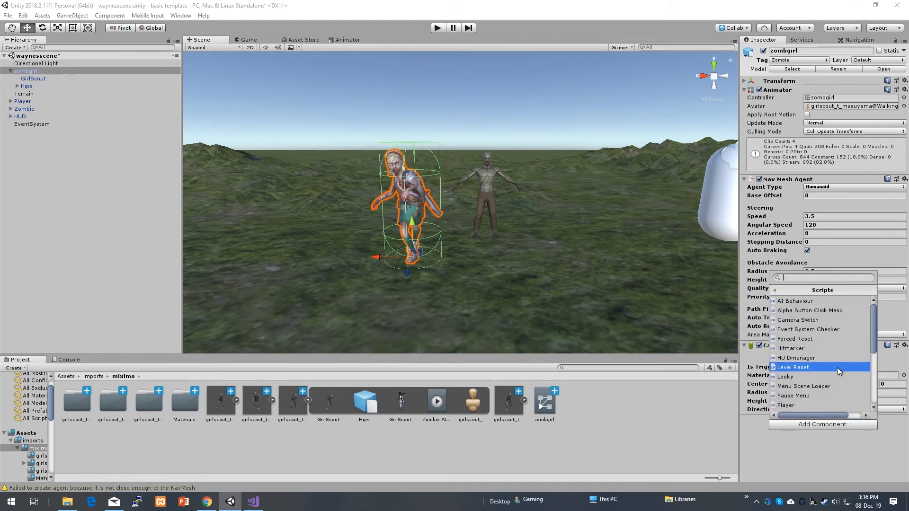
click(813, 301)
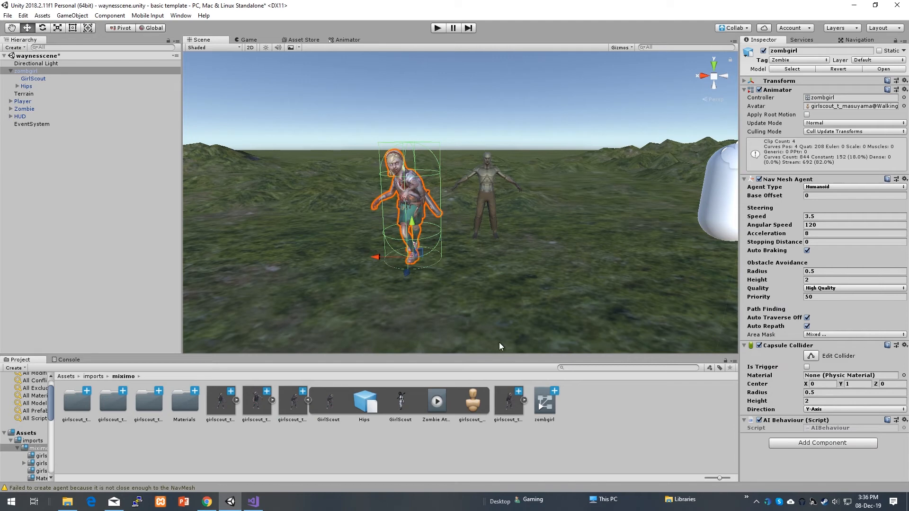
click(609, 459)
click(25, 109)
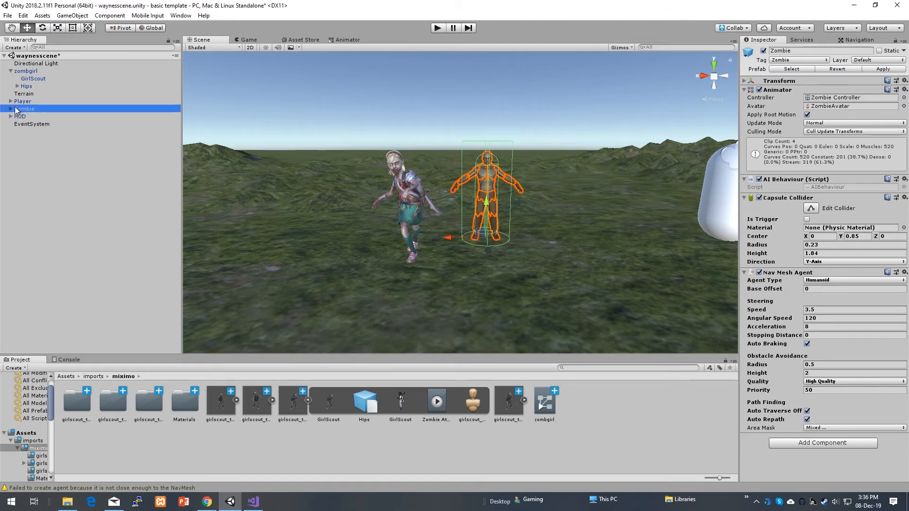
click(26, 71)
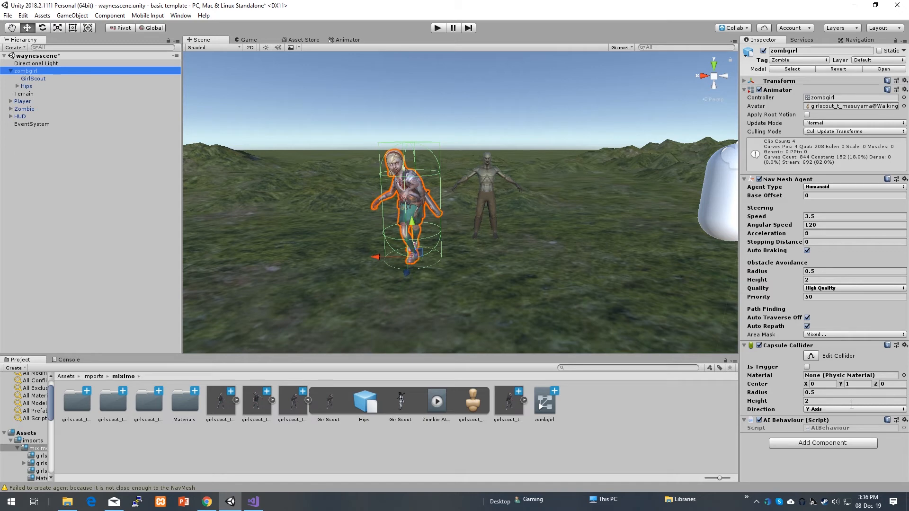
- Play-test the game by moving the player toward and away from both zombies, and stop play mode
click(437, 28)
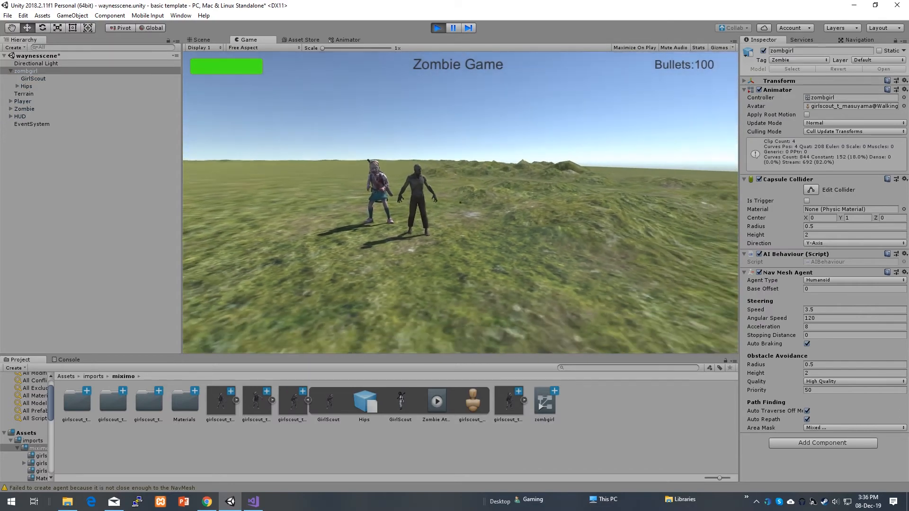
key(w)
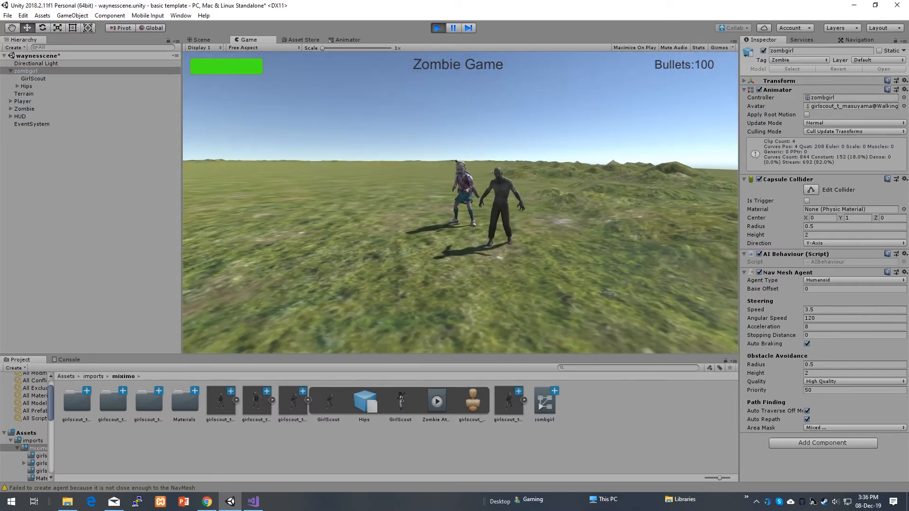
key(s)
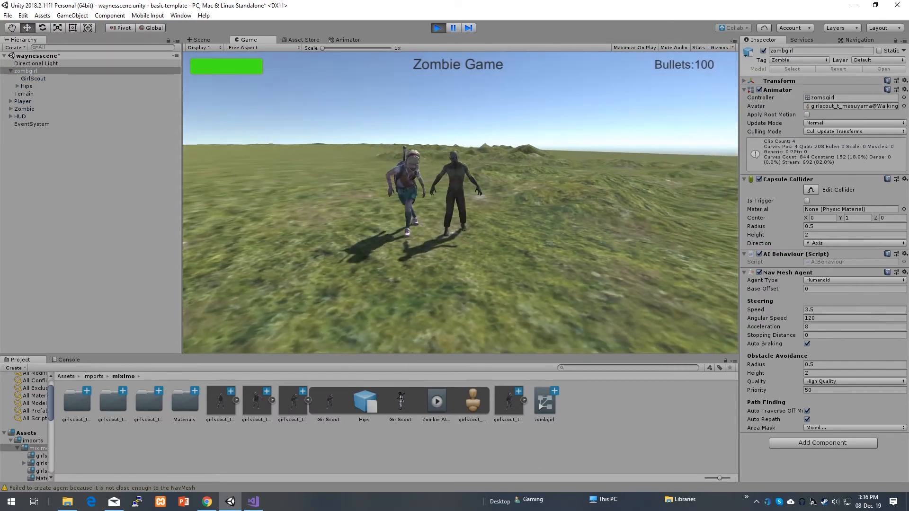
key(w)
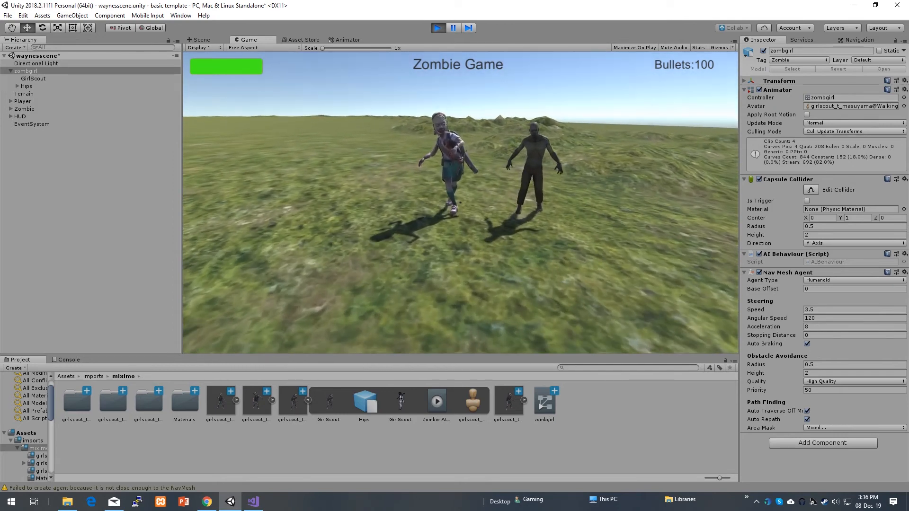
key(w)
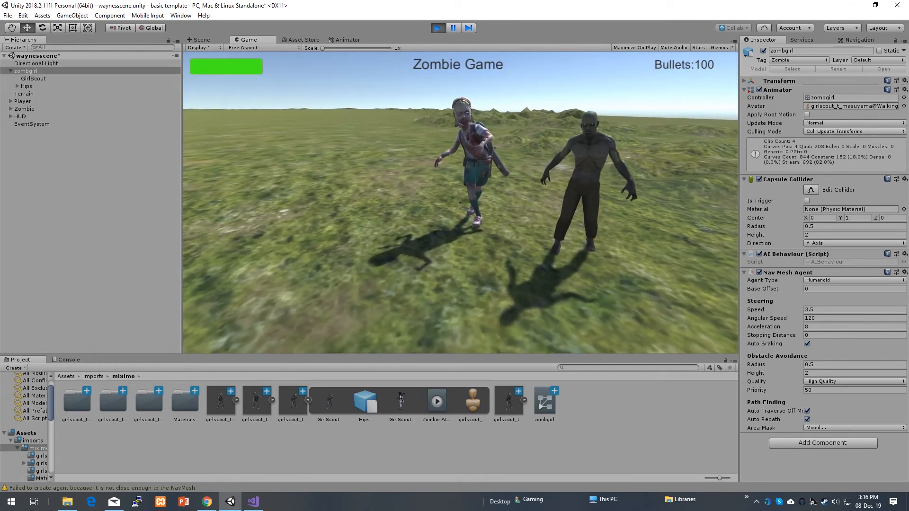
key(s)
key(w)
key(a)
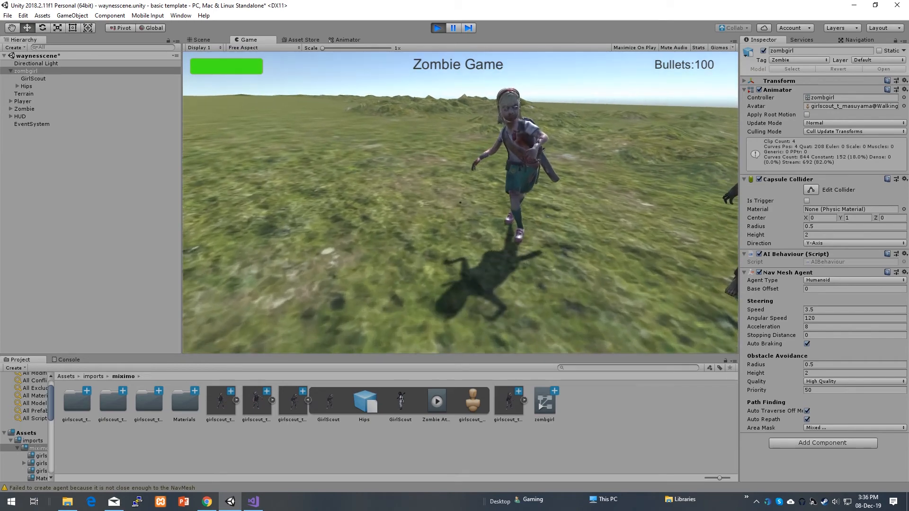
key(s)
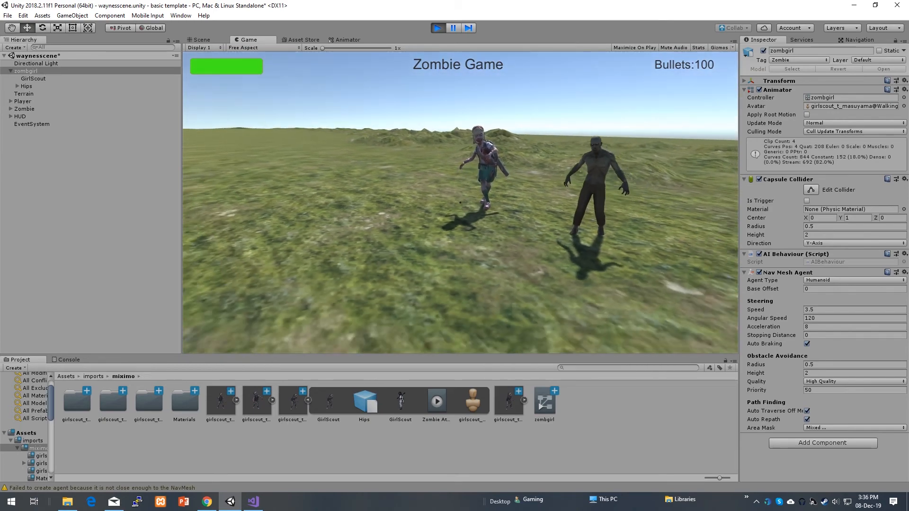
click(440, 28)
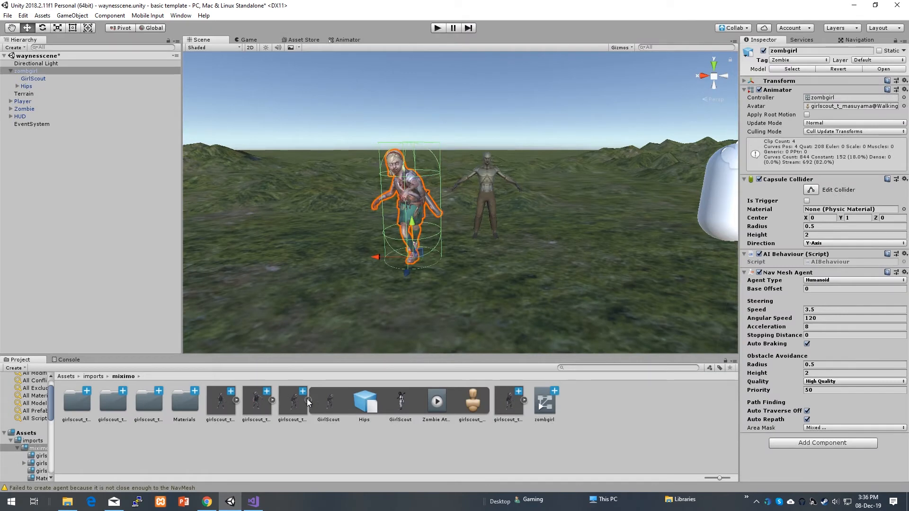
- Enable Loop Time and Loop Pose in the import settings of the Standing React Death Backward clip
click(308, 401)
click(236, 400)
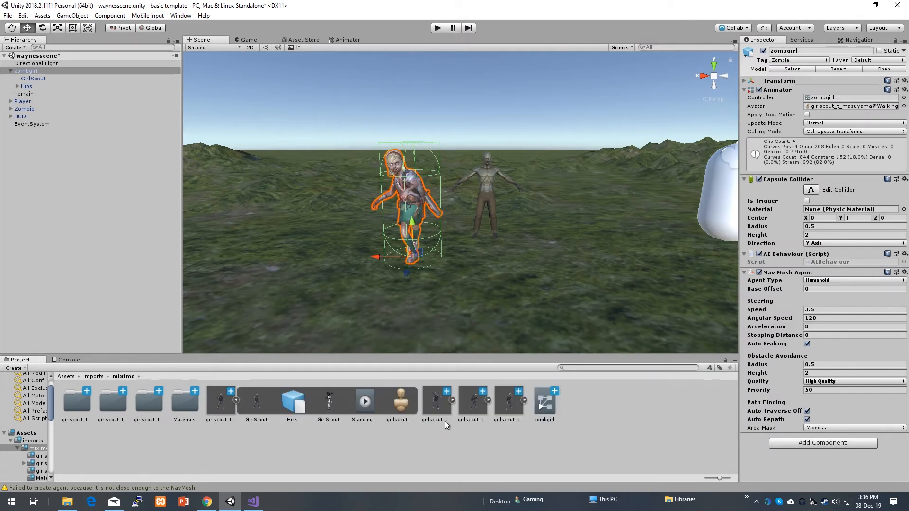
click(364, 398)
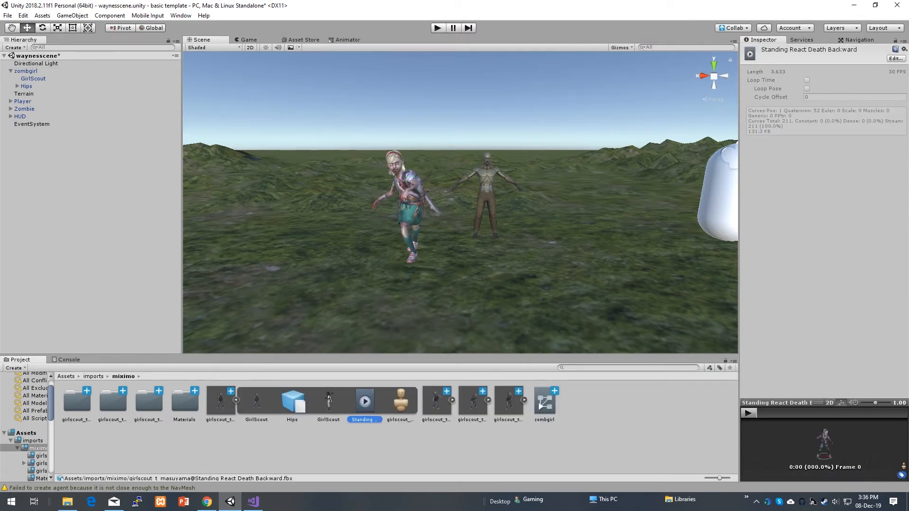
click(892, 60)
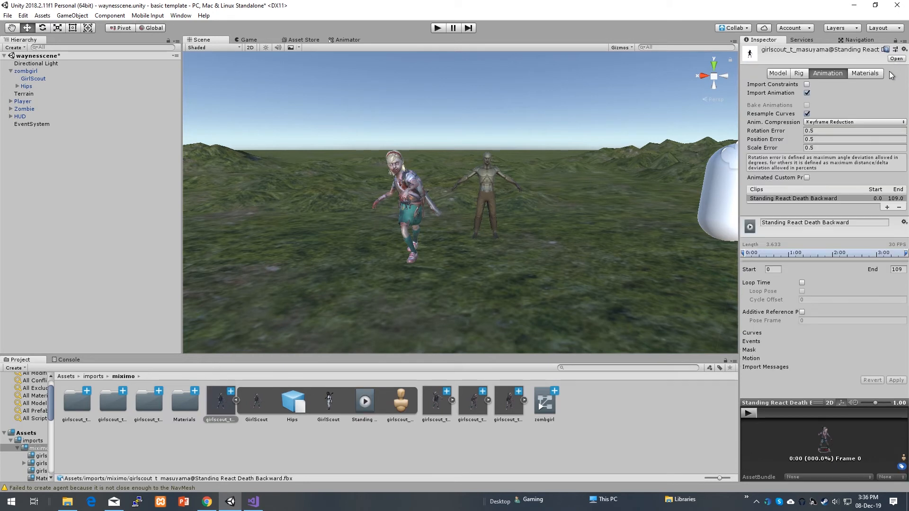
click(802, 282)
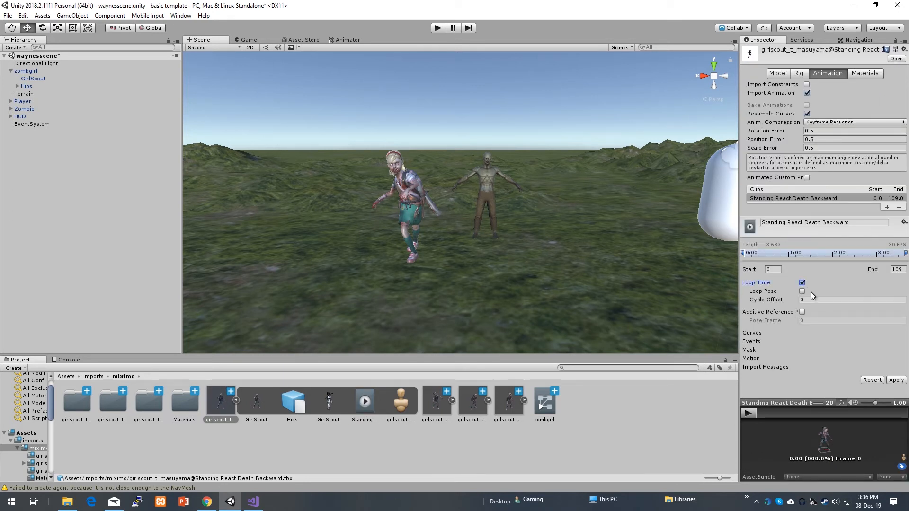
click(802, 291)
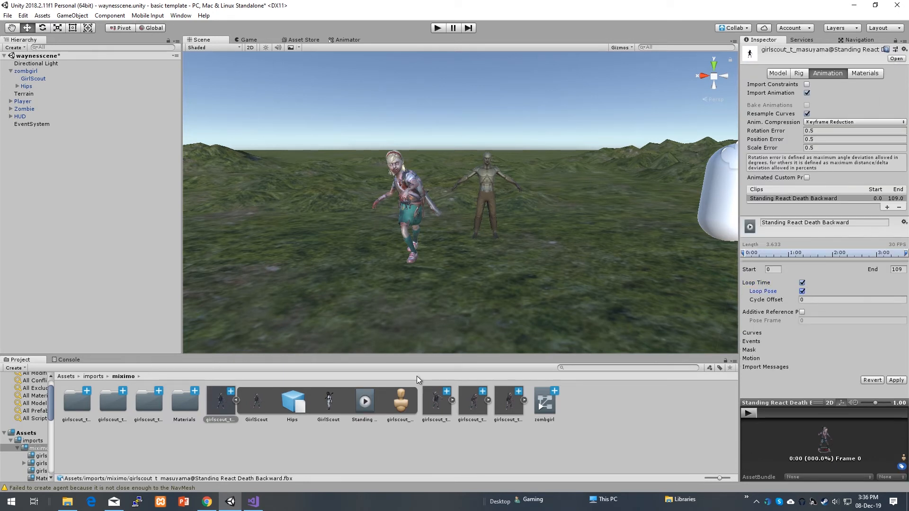
click(236, 400)
- Enable Loop Time and Loop Pose for the girl scout's Walking clip and apply the import settings
click(273, 401)
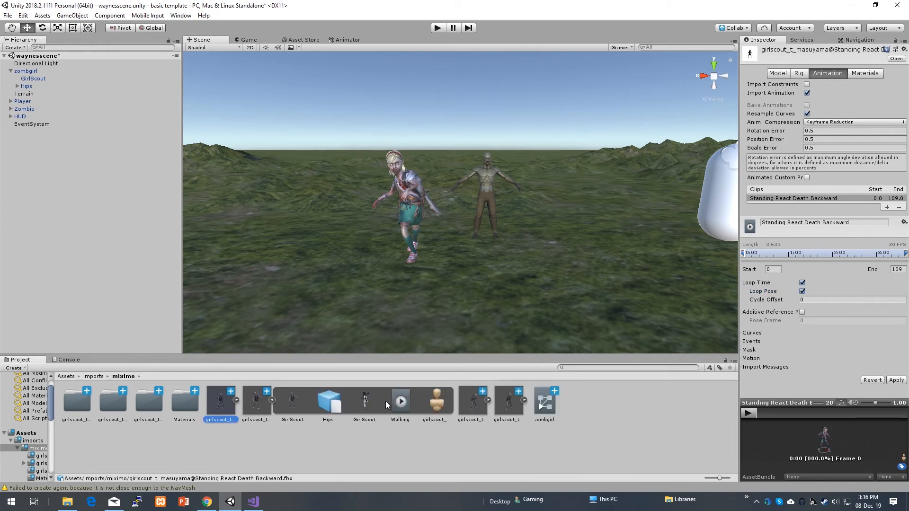
click(400, 402)
click(488, 269)
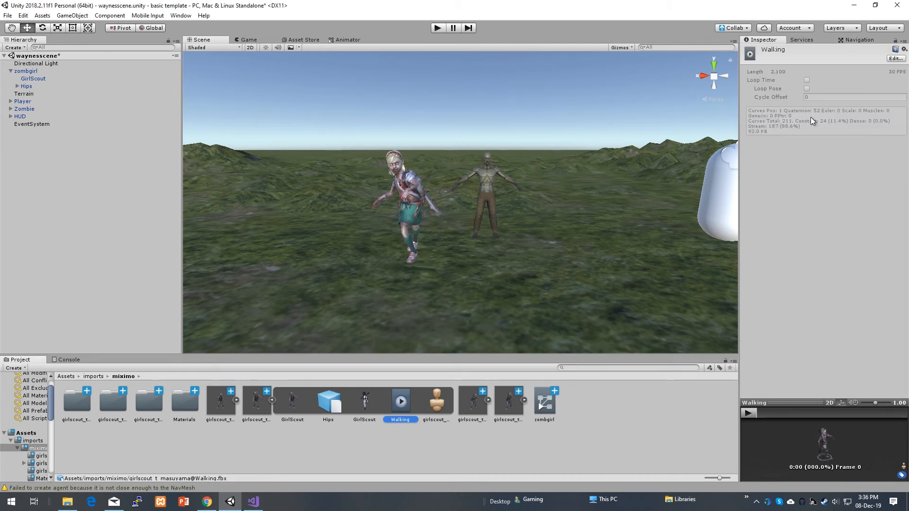
click(892, 60)
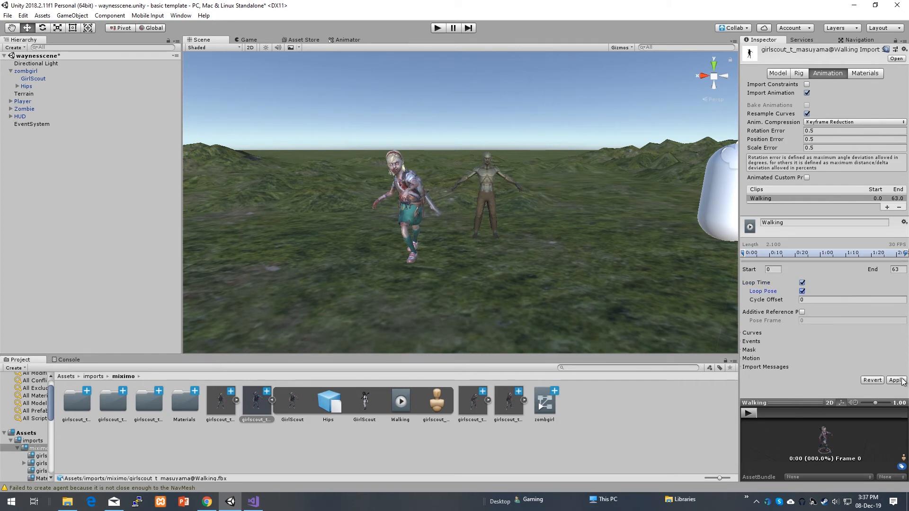
click(901, 380)
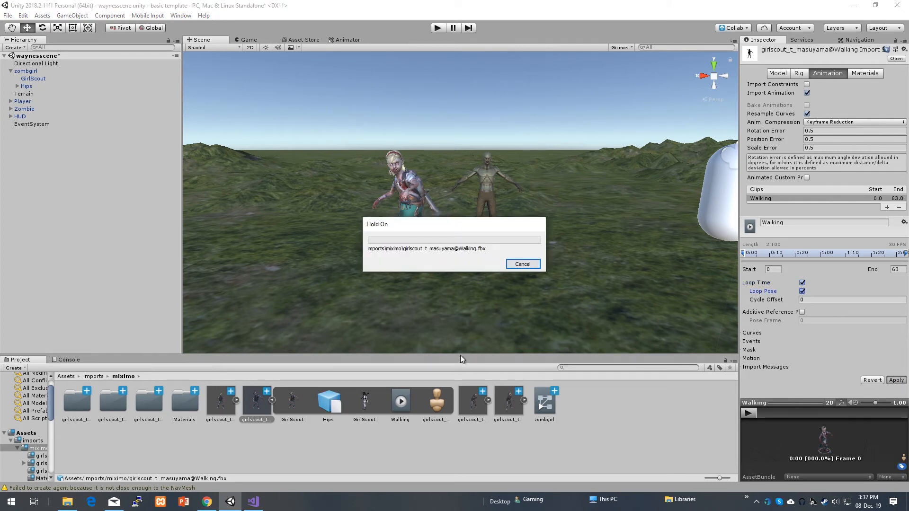
click(272, 400)
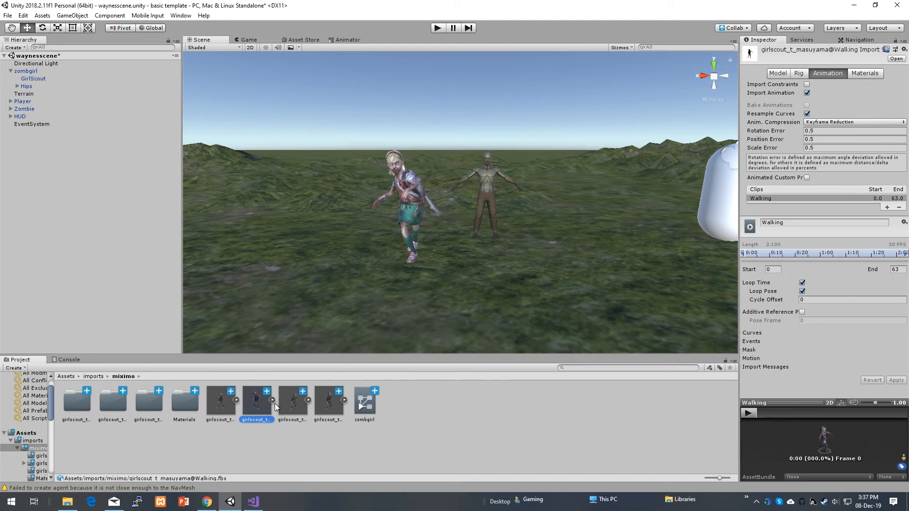
- Enable Loop Time and Loop Pose for the Zombie Attack clip and apply the import settings
click(308, 401)
click(438, 402)
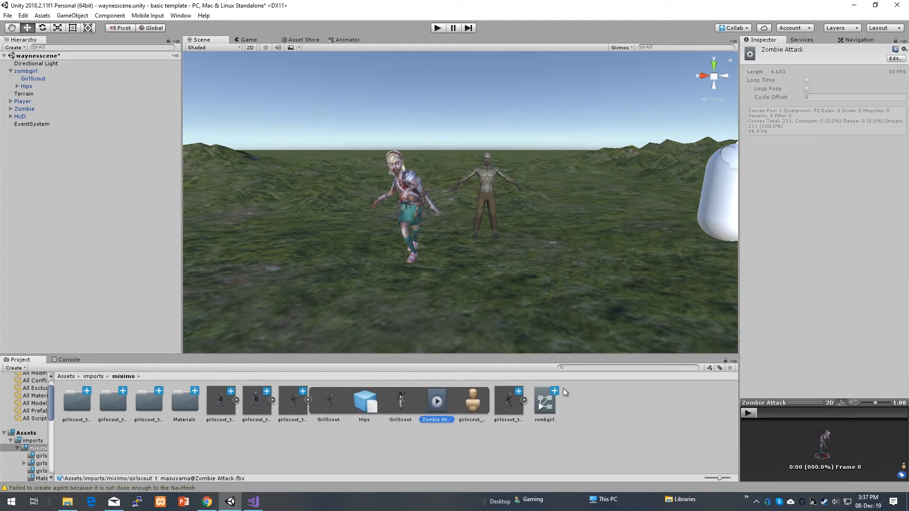
click(900, 59)
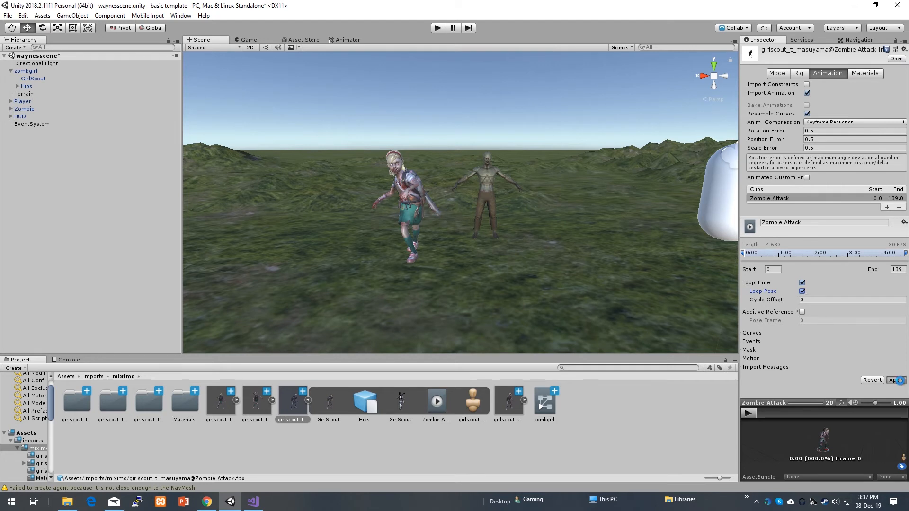
click(899, 381)
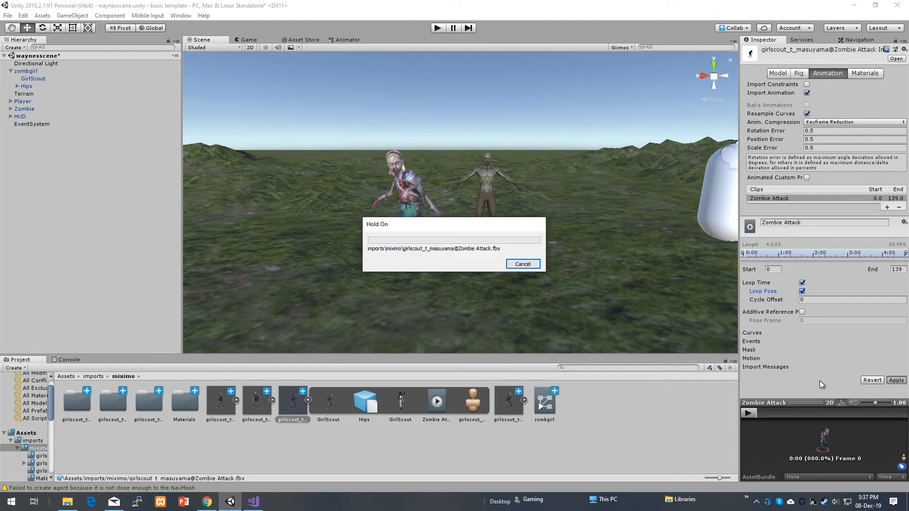
click(307, 400)
- Open the import settings of the Zombie Idle clip to check its looping options
click(344, 400)
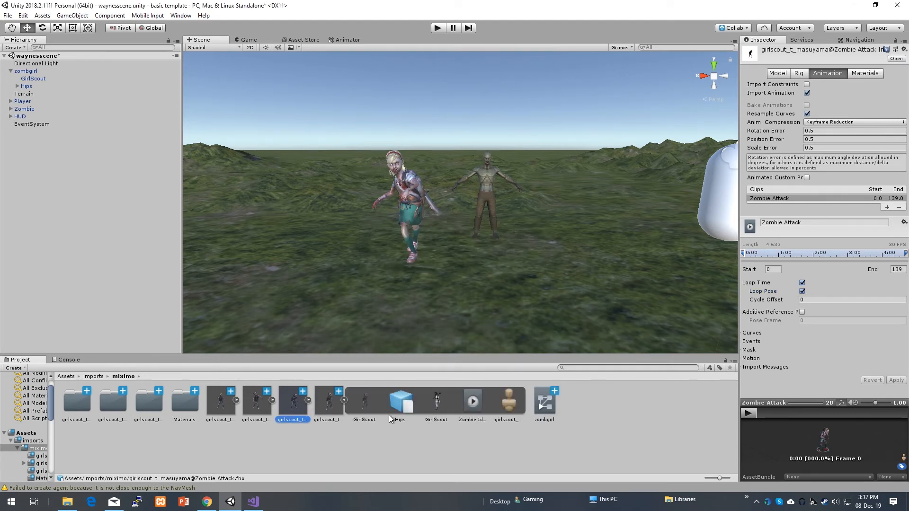
click(472, 403)
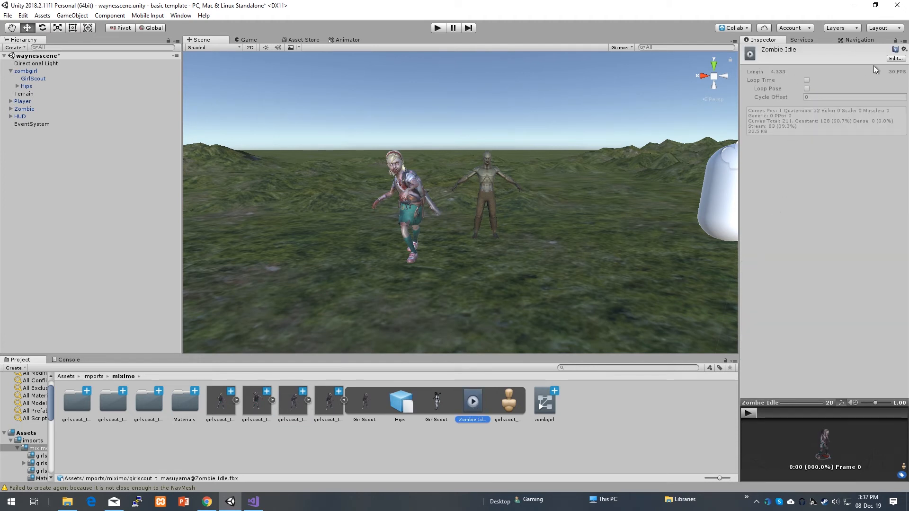
click(894, 58)
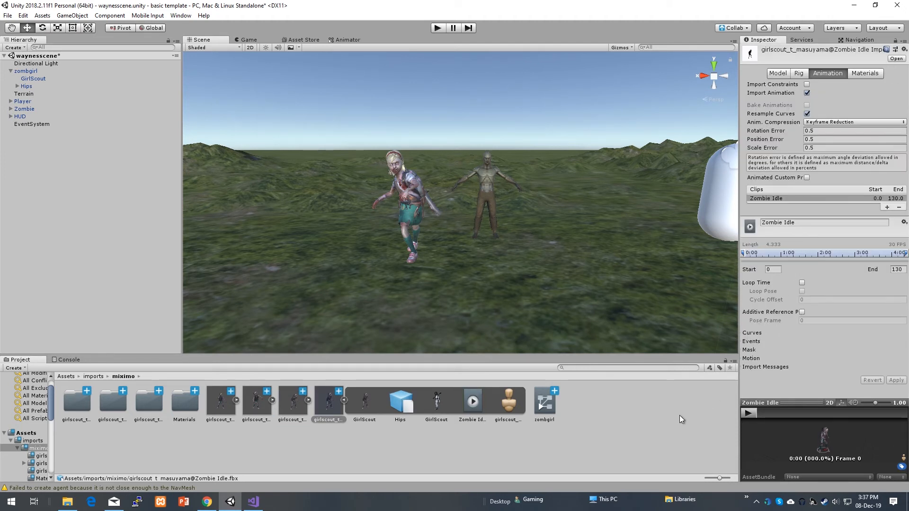
click(661, 424)
- Play-test the game by moving the player around both zombies and close to the girl scout to check her looping animations
click(443, 31)
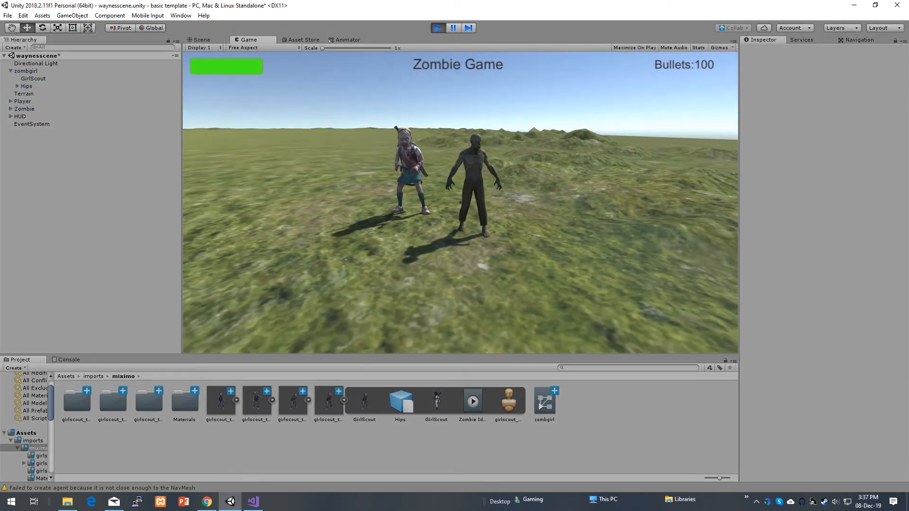
key(s)
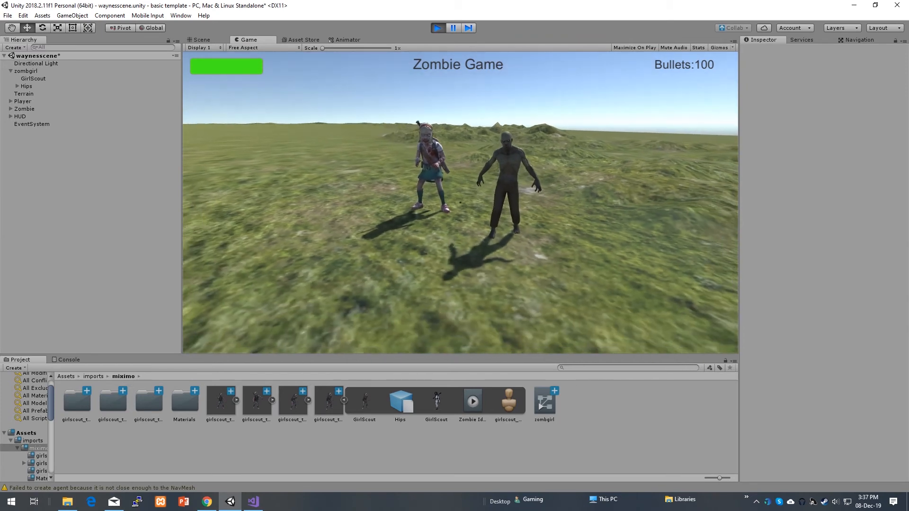
key(s)
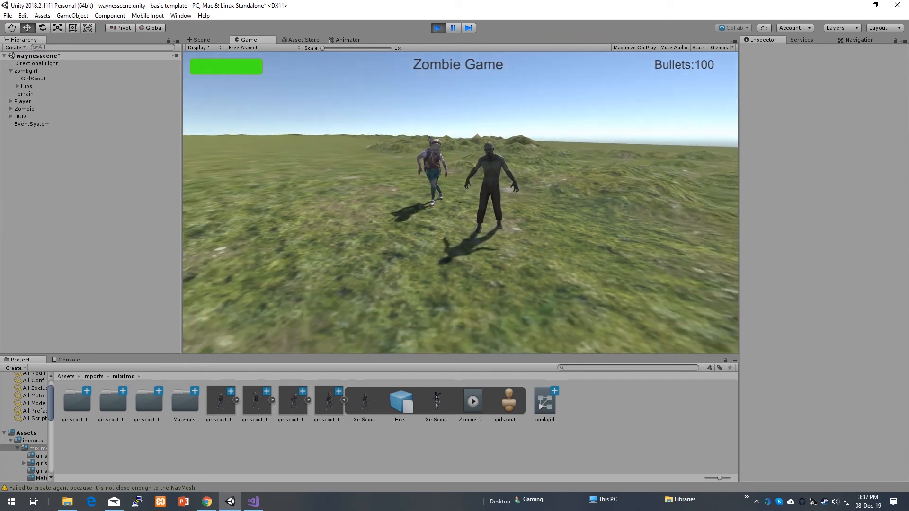
key(s)
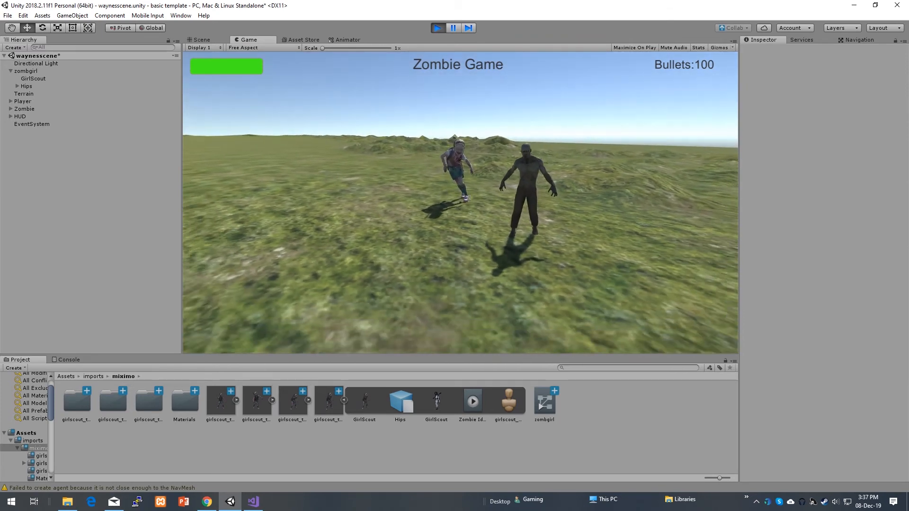
key(a)
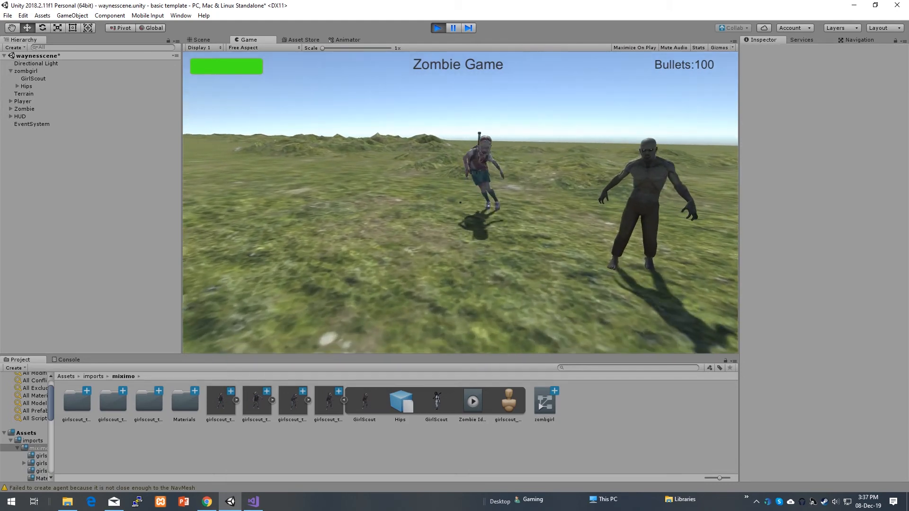
key(s)
key(d)
key(w)
key(d)
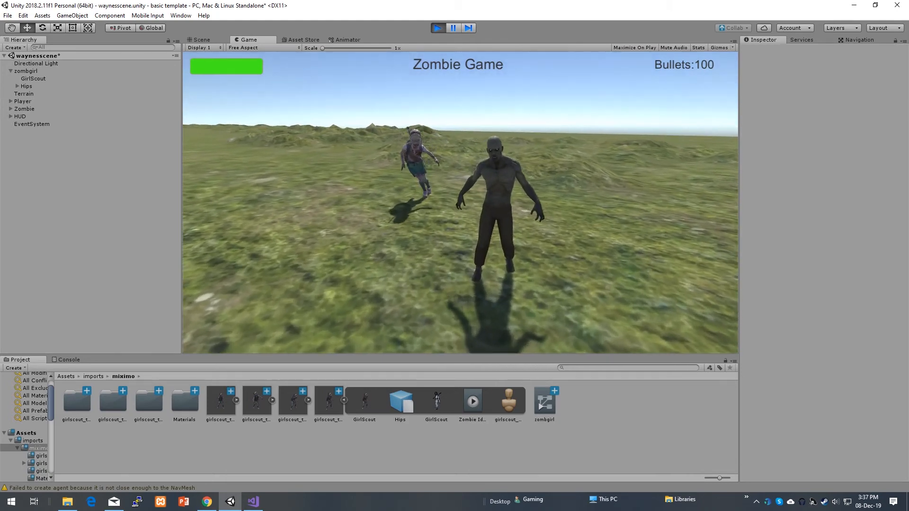
key(s)
key(a)
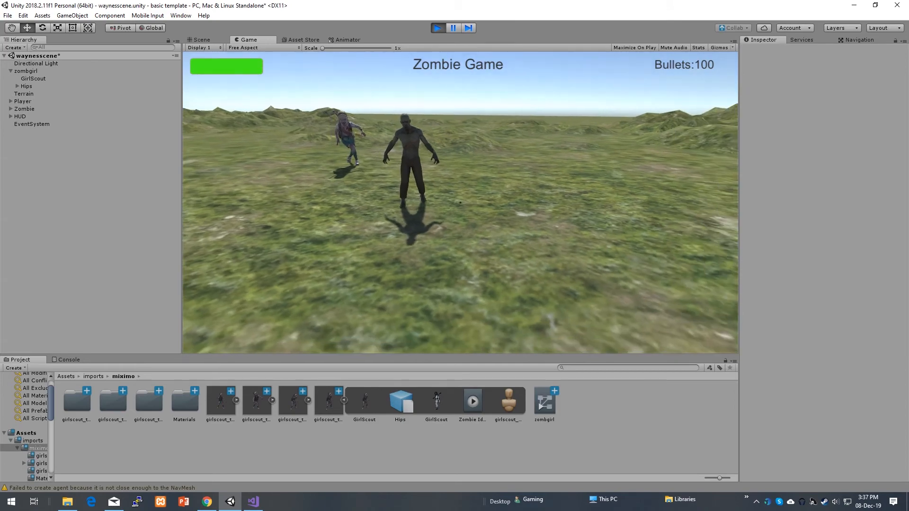
key(w)
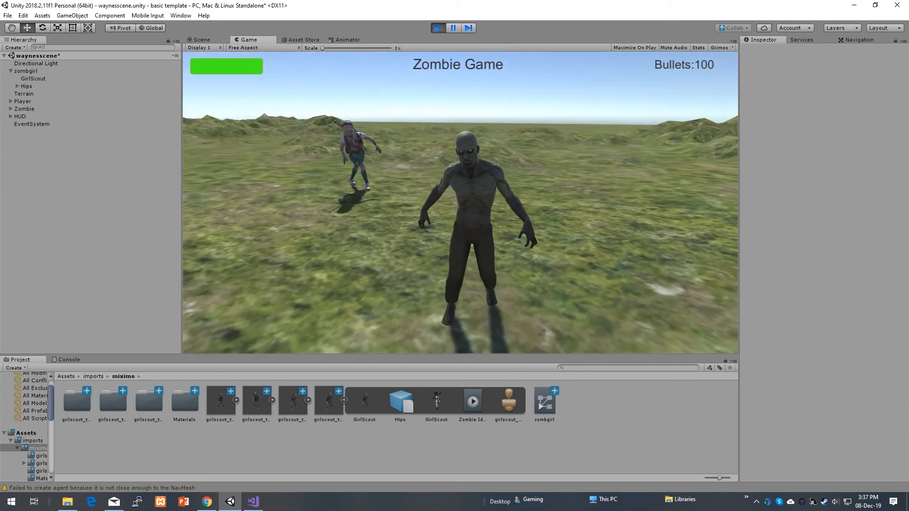
key(s)
key(a)
key(w)
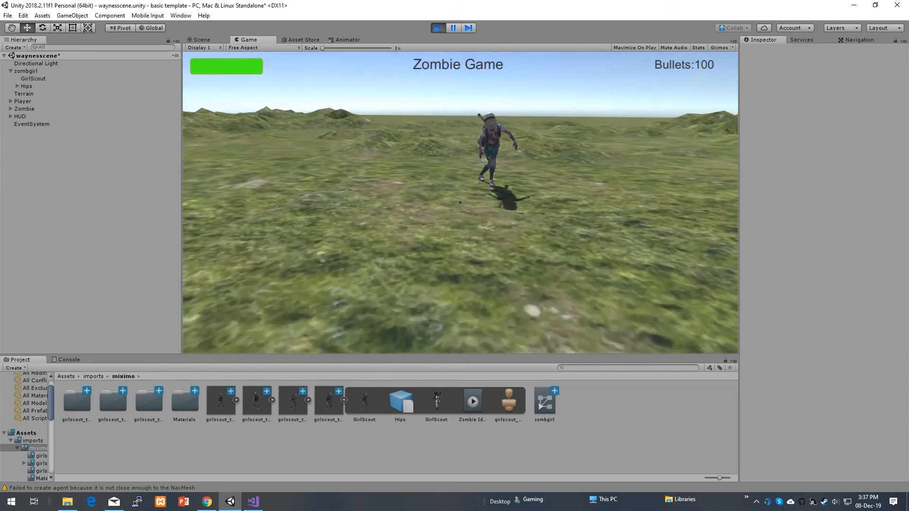
key(w)
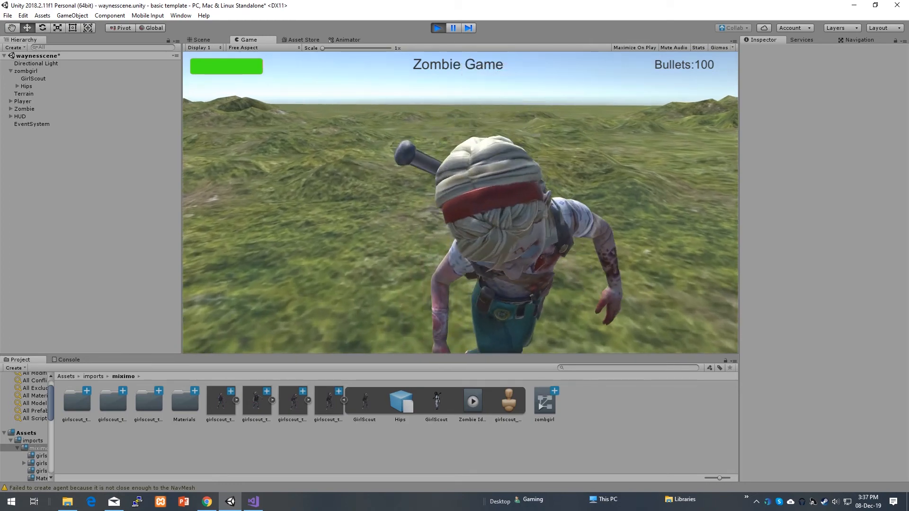
key(s)
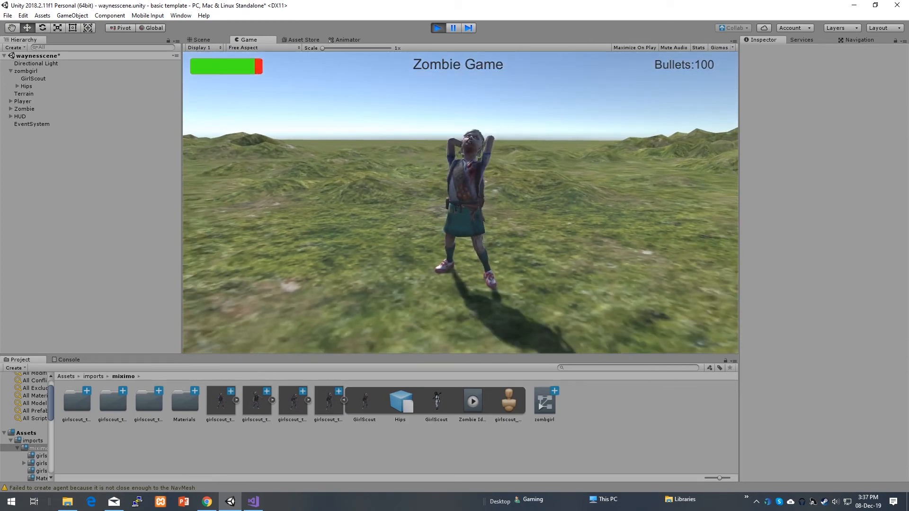
key(a)
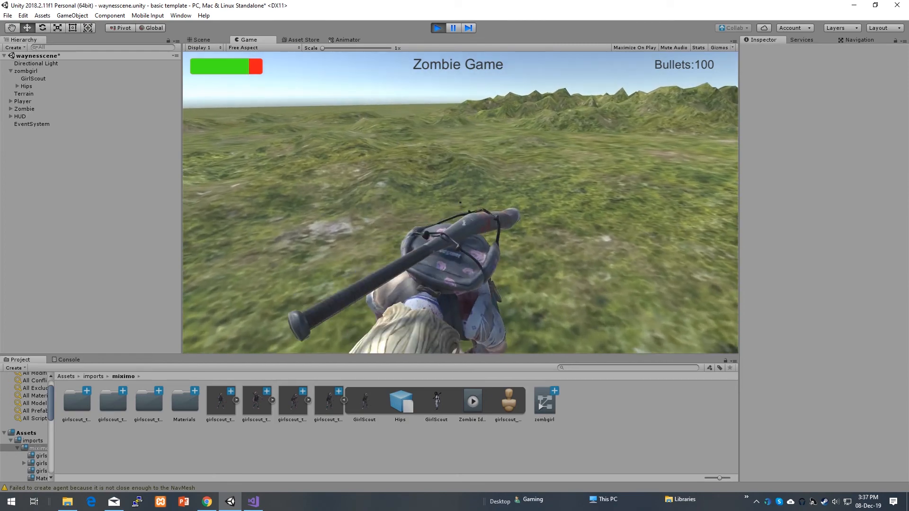
key(s)
key(a)
key(s)
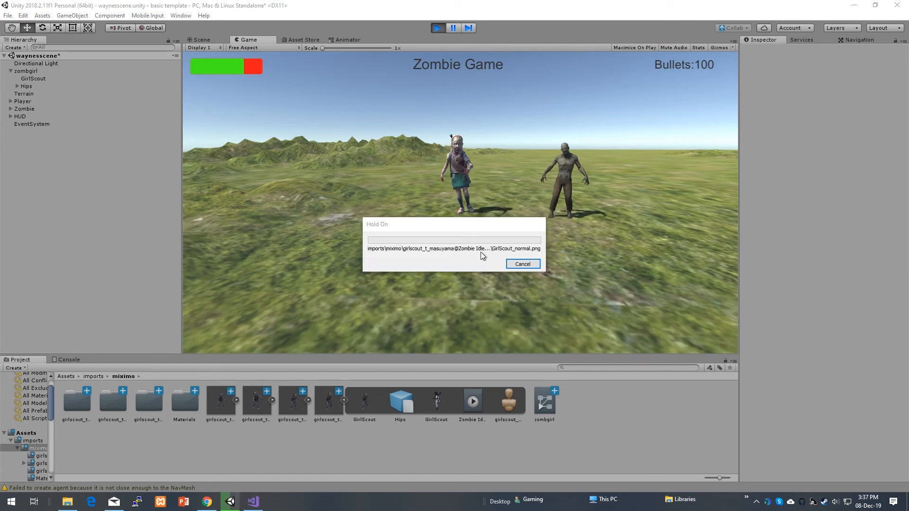
- Shoot at the two zombies in play mode until the bullets run out, and keep the player moving around them
click(478, 225)
click(482, 223)
click(481, 222)
key(w)
mouse_move(488, 191)
mouse_down()
mouse_move(524, 212)
mouse_move(790, 141)
mouse_move(566, 193)
mouse_move(529, 178)
mouse_move(700, 192)
mouse_up()
key(s)
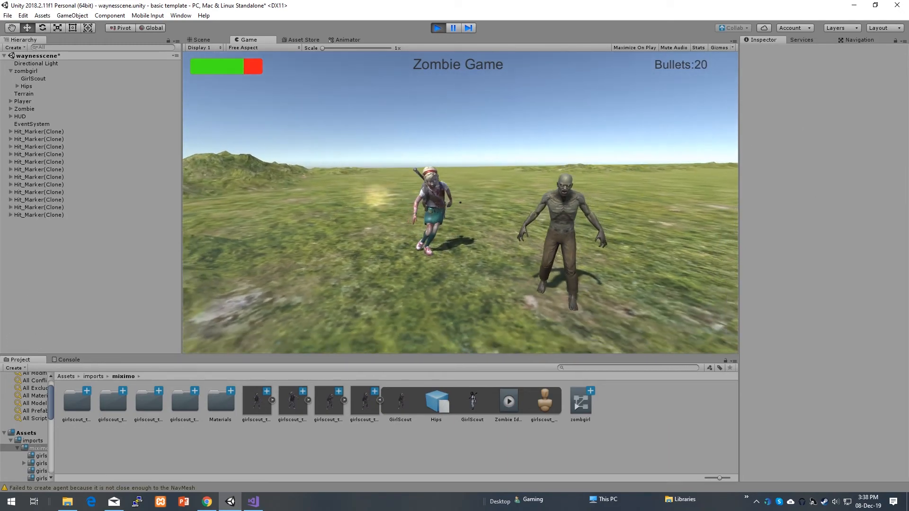
click(876, 160)
drag(572, 180, 581, 202)
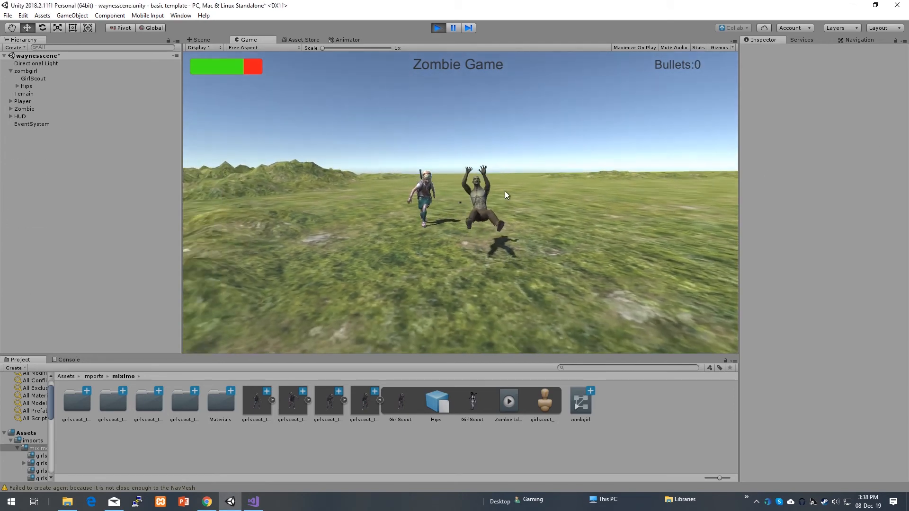
key(s)
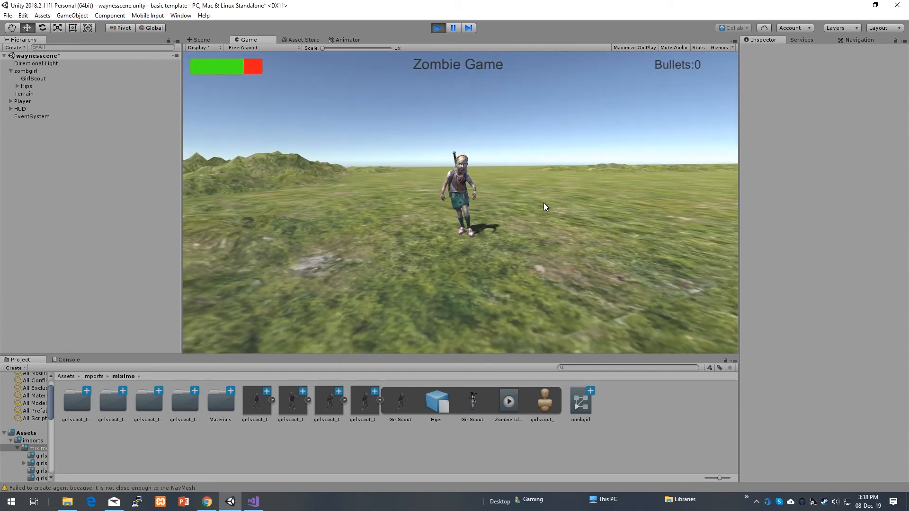
key(s)
key(w)
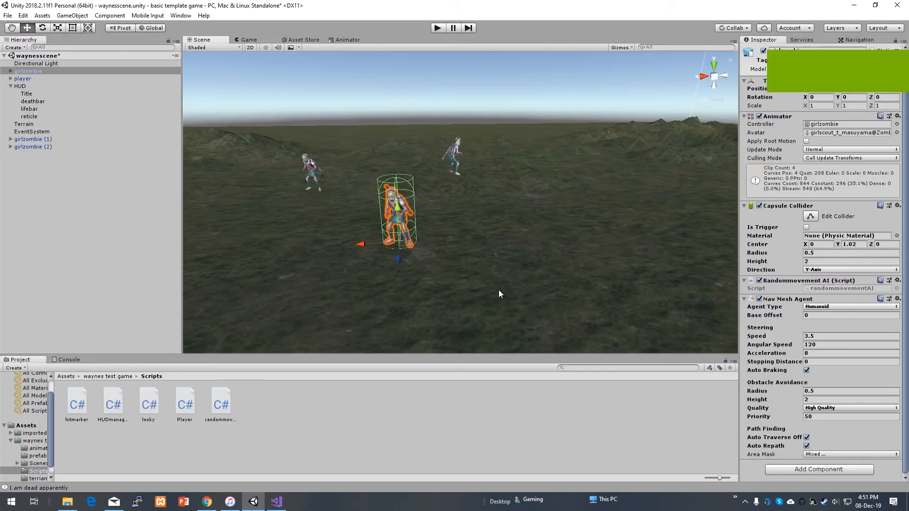
- Switch to Mixamo in Chrome, maximize its window and play the Walking animation preview on the girl scout
right_drag(524, 216, 500, 179)
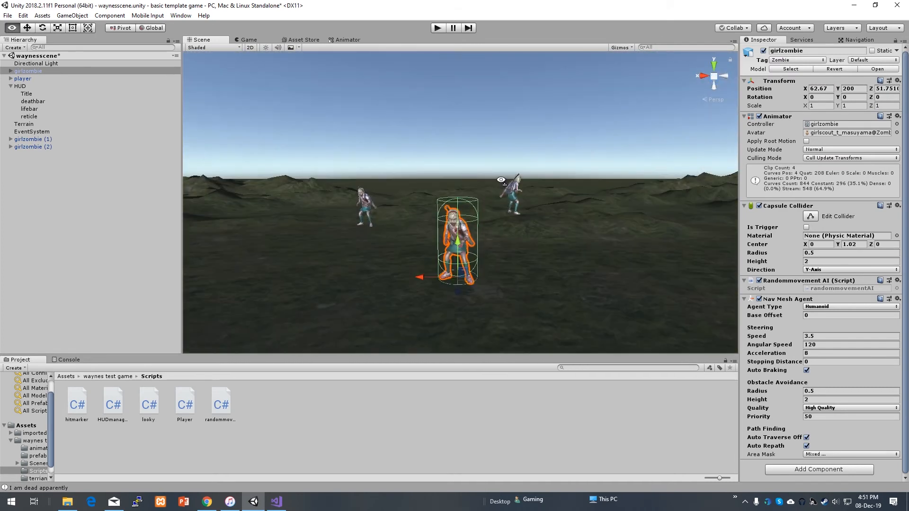
click(207, 502)
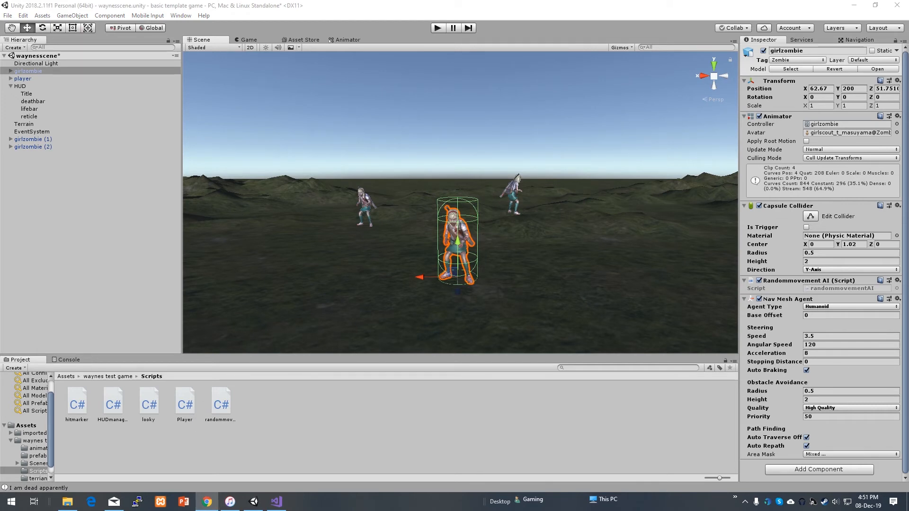
drag(908, 24, 387, 20)
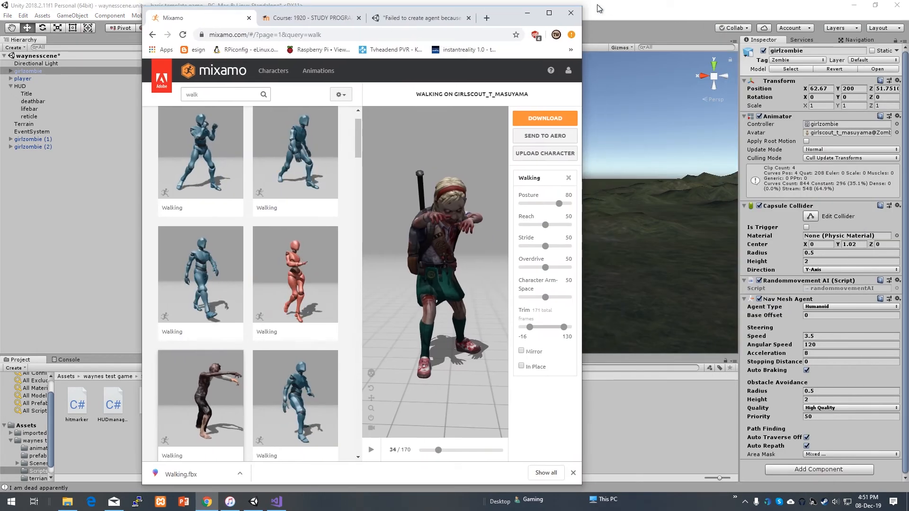
click(548, 13)
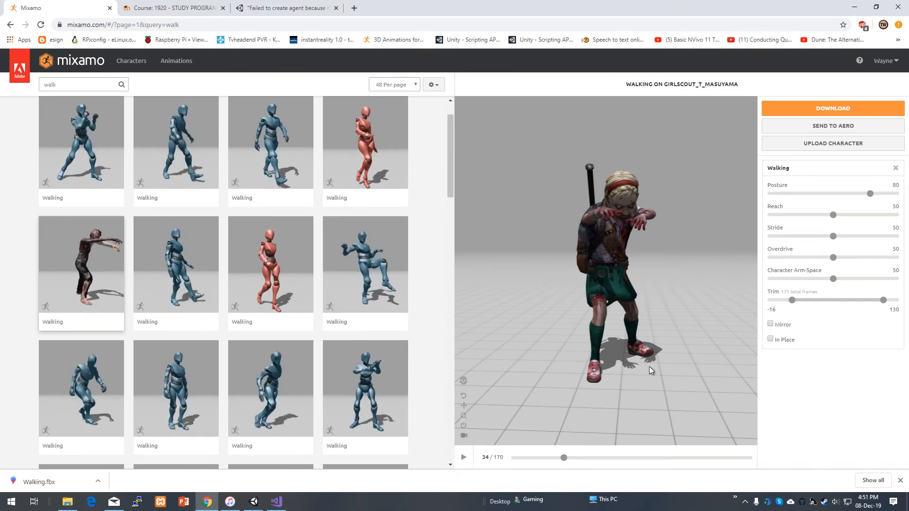
click(463, 456)
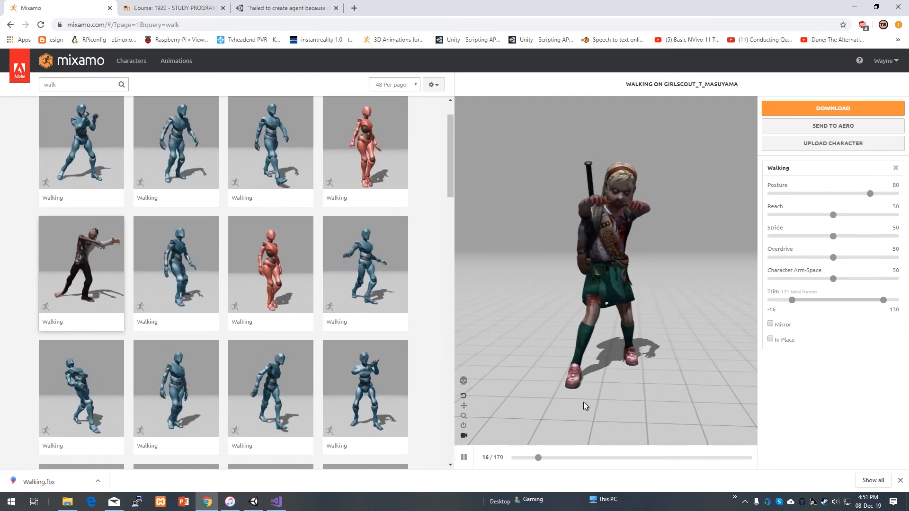
- Preview the Walking animation with In Place enabled, turn the option off again and return to Unity
click(770, 339)
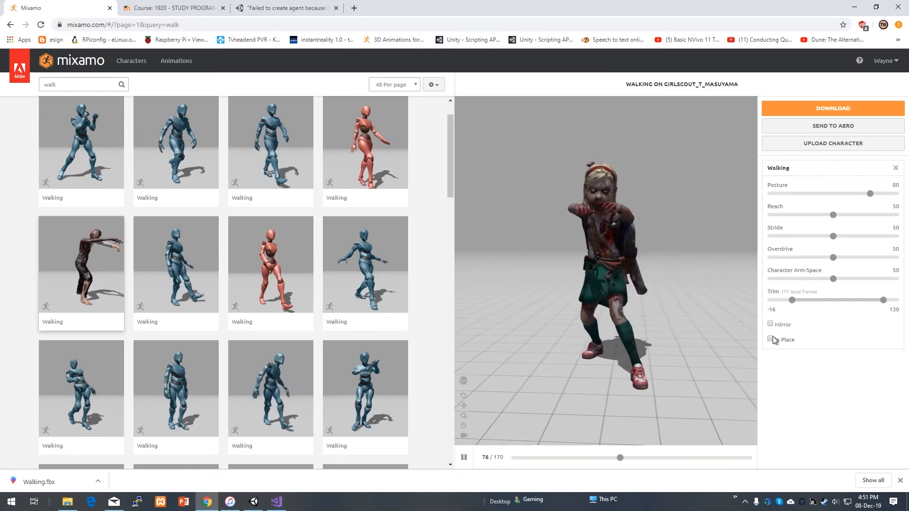
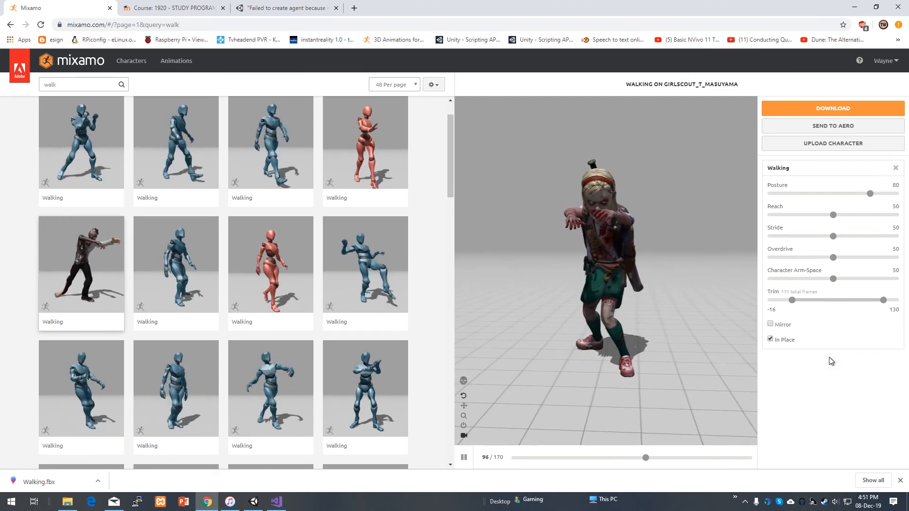
click(772, 340)
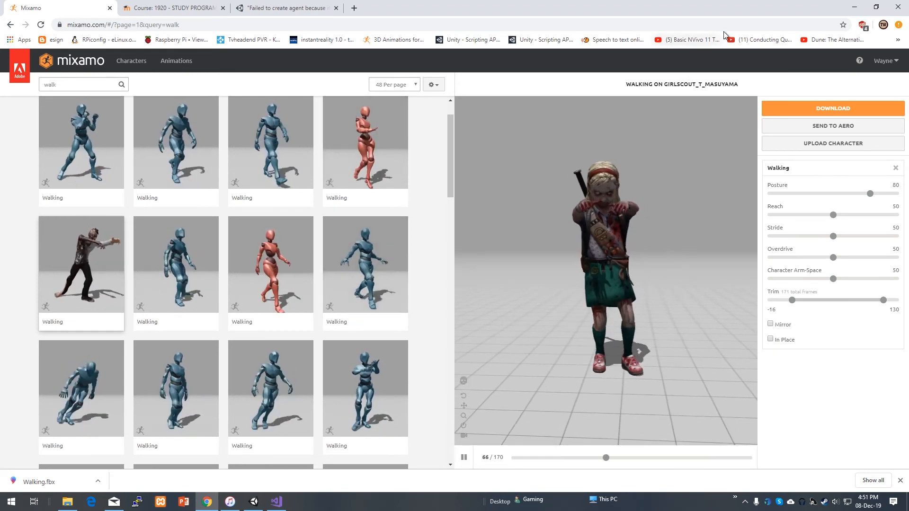
click(854, 6)
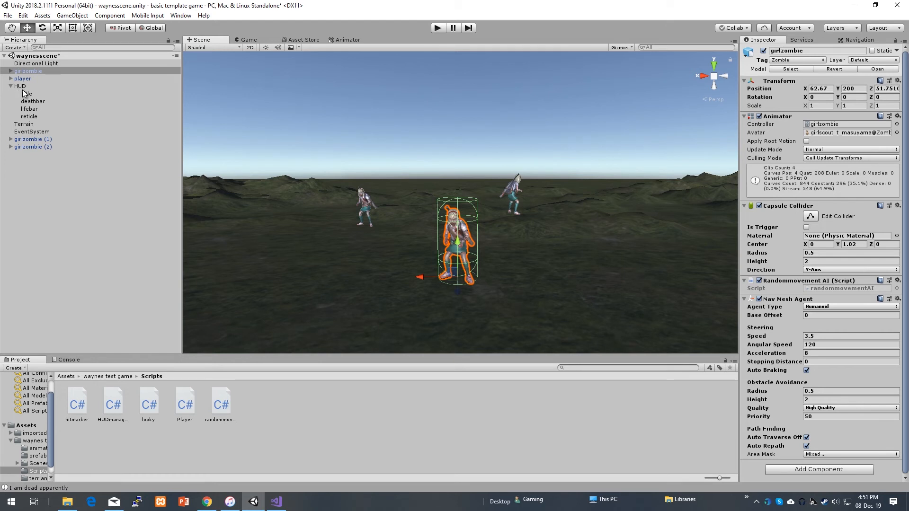
- Check the Terrain's components, and read through the randommovementAI script's distance checks, animation methods and damage handling
click(25, 123)
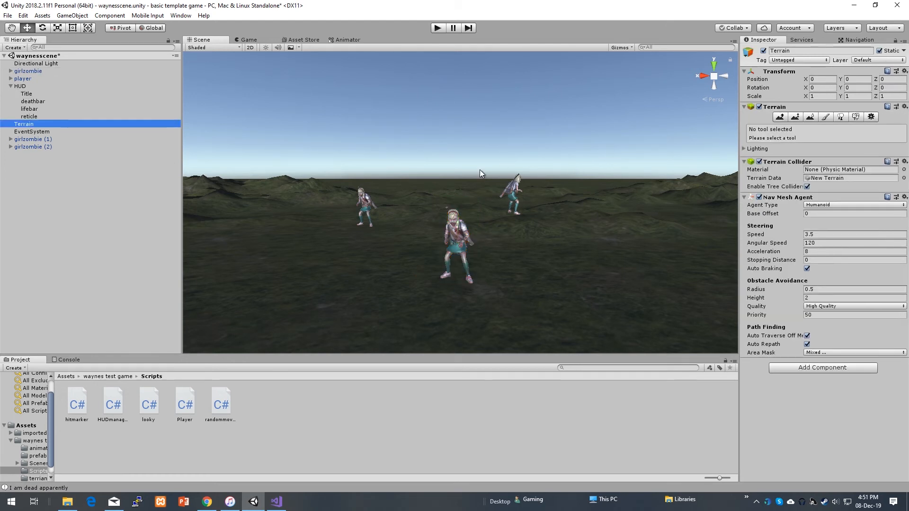
click(220, 405)
scroll(836, 253, down, 15)
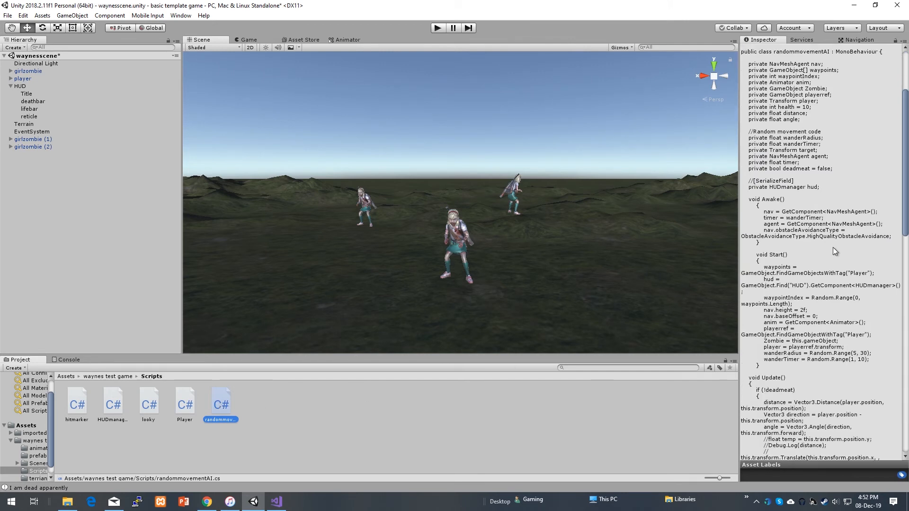
scroll(835, 253, down, 9)
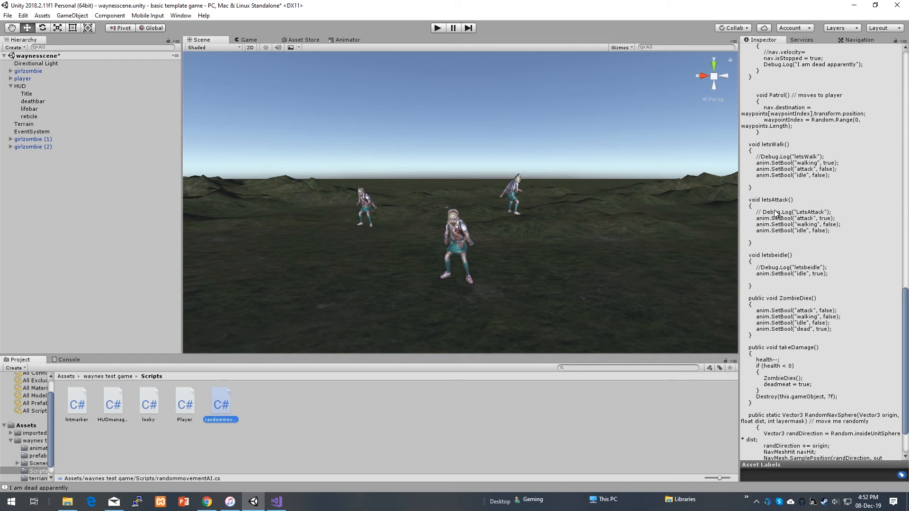
scroll(809, 321, down, 3)
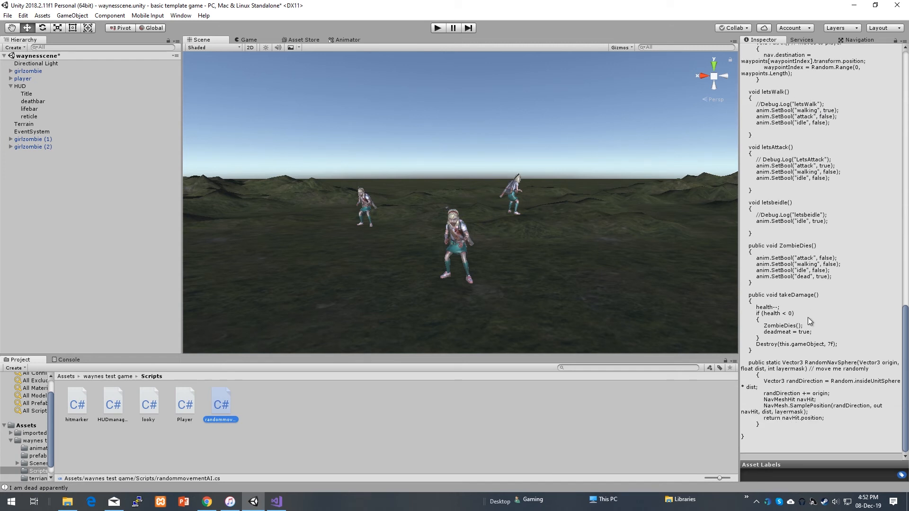
scroll(798, 379, up, 12)
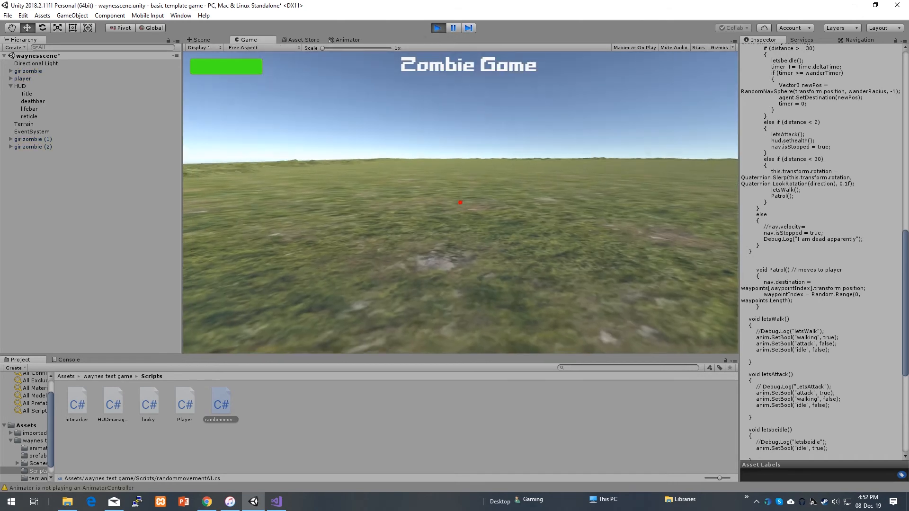
- Play-test the game by walking the player towards the three girl zombies and letting them come close enough to attack
click(460, 202)
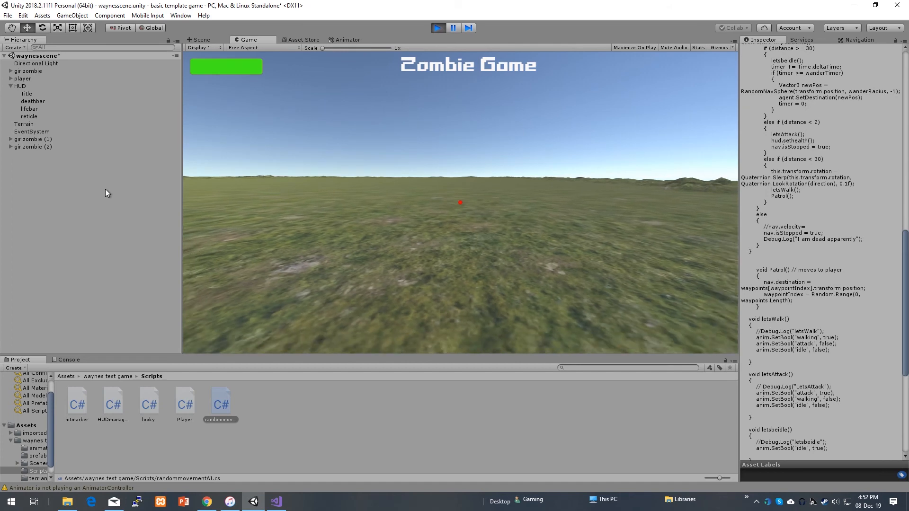
key(w)
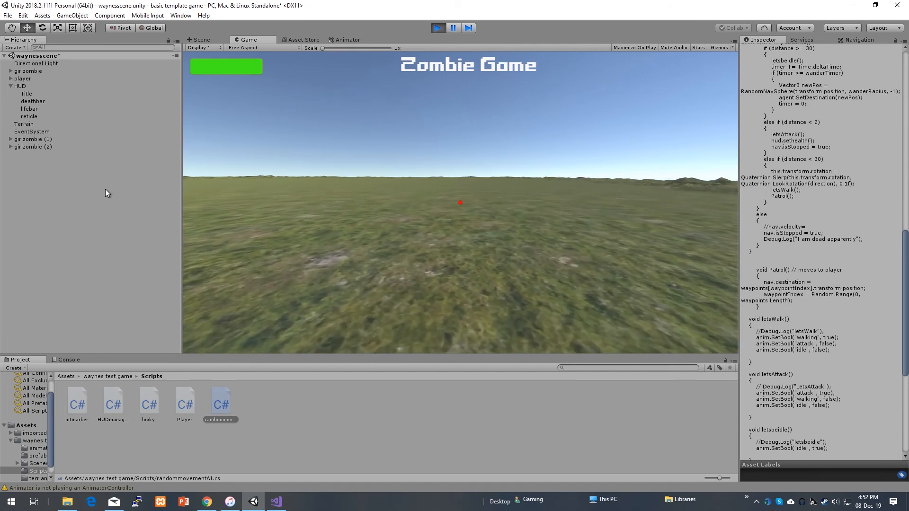
key(w)
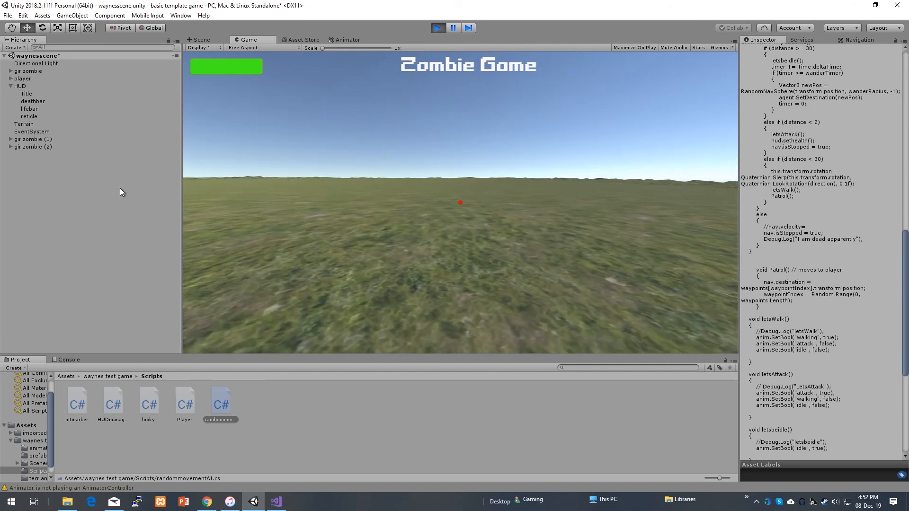
key(w)
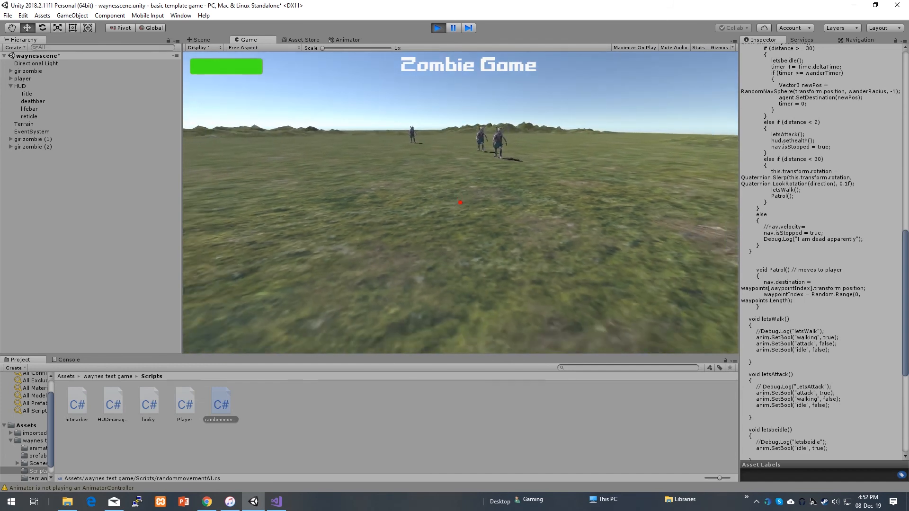
key(w)
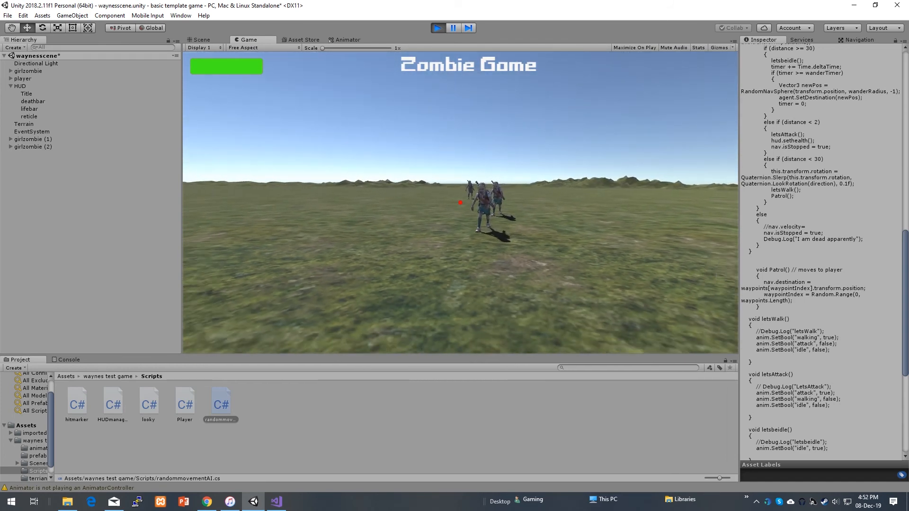
key(a)
key(s)
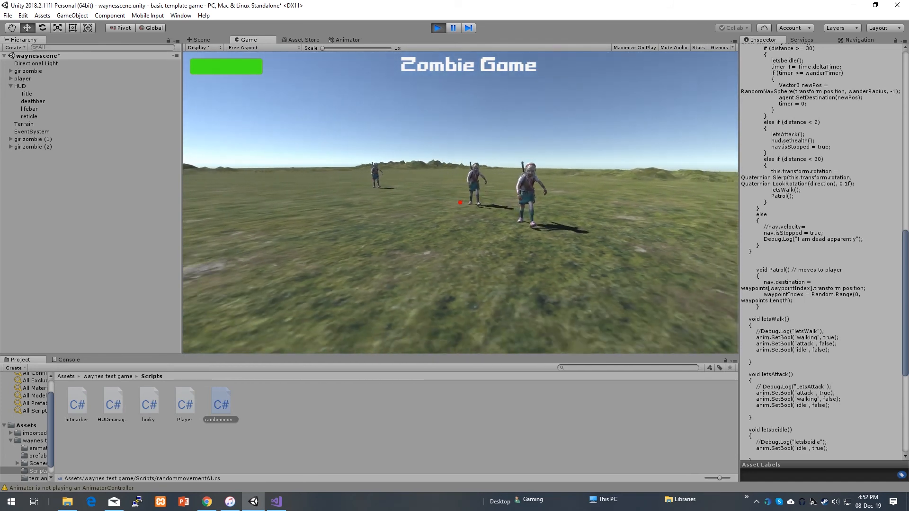
key(s)
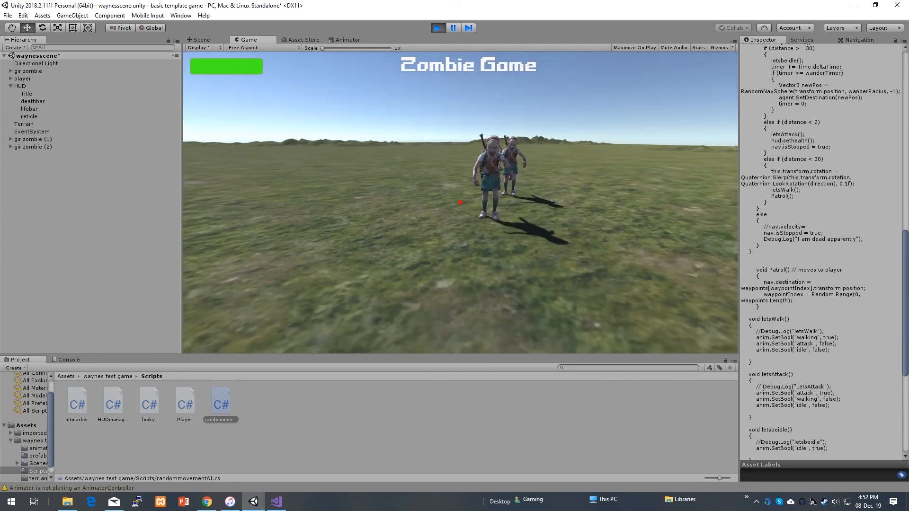
key(Escape)
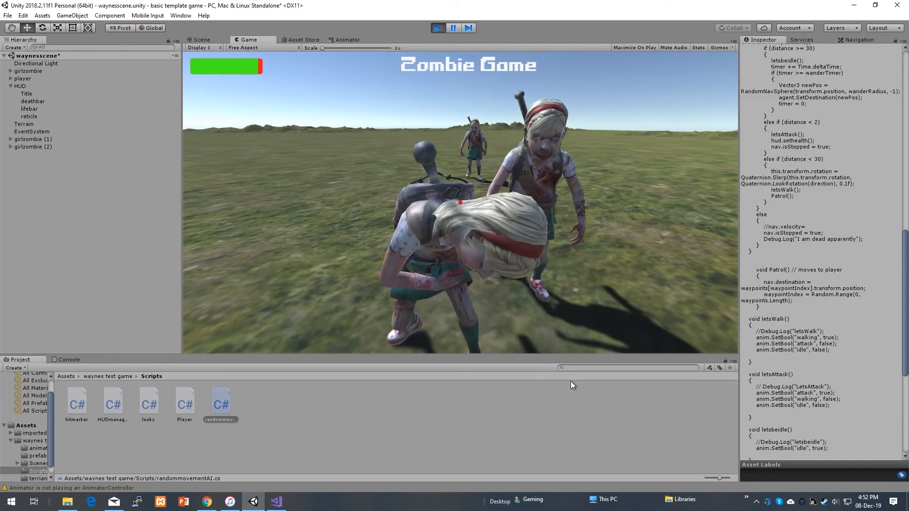
- Back the player away and sidestep around the three zombies to check that they follow, and stop the play test
key(s)
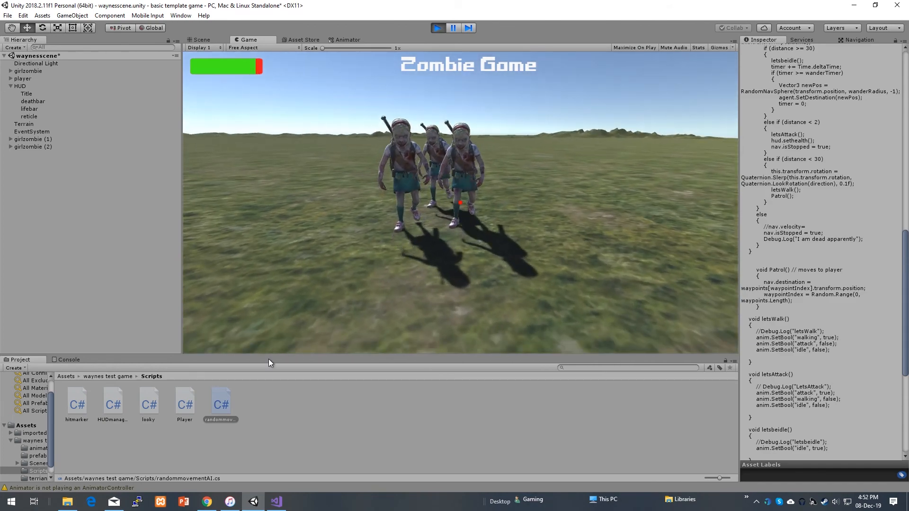
key(s)
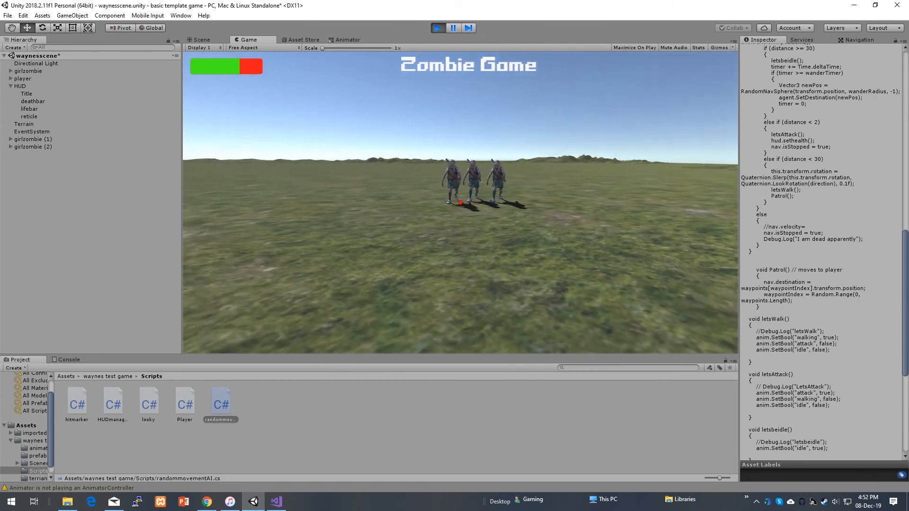
key(a)
key(a)
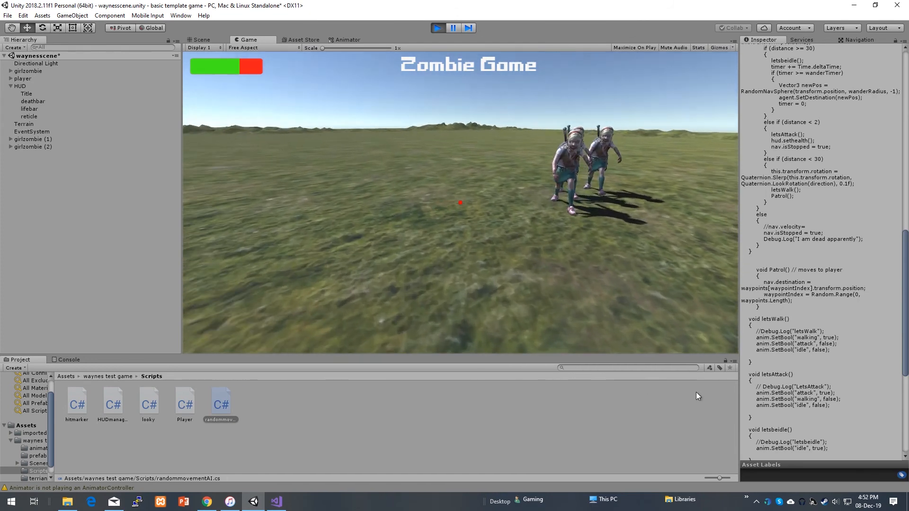
key(a)
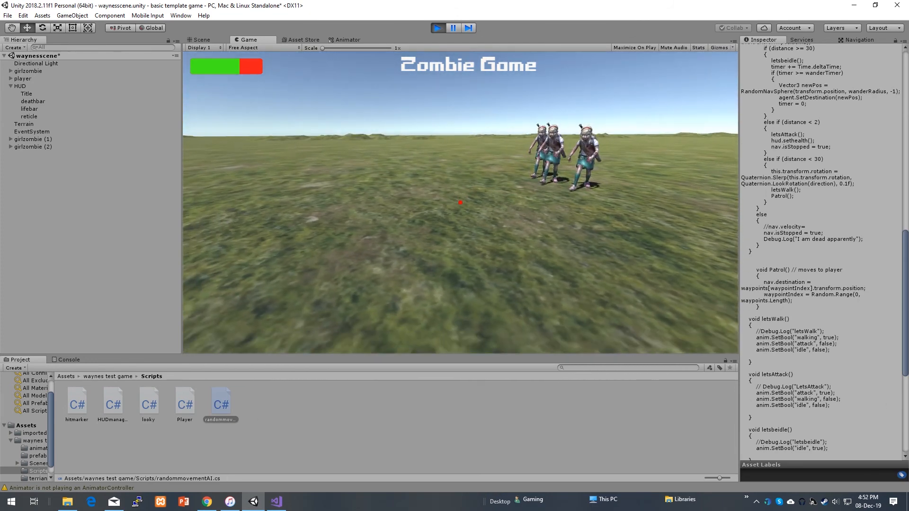
key(a)
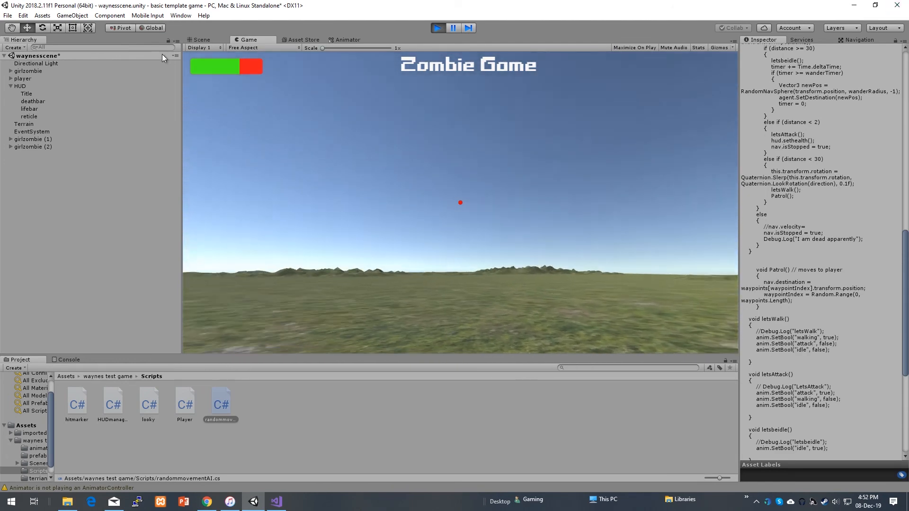
click(439, 28)
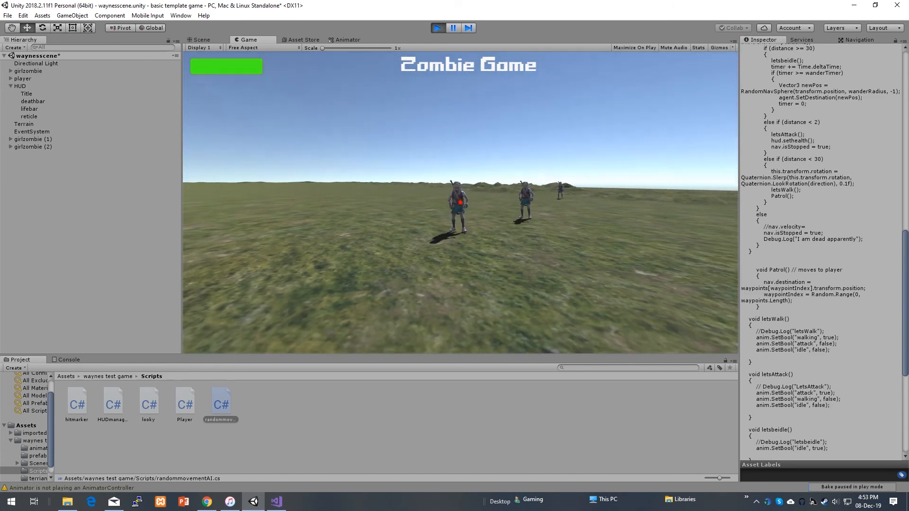
- Run the game again, shoot all three girl zombies to test their deaths, and exit play mode
click(460, 203)
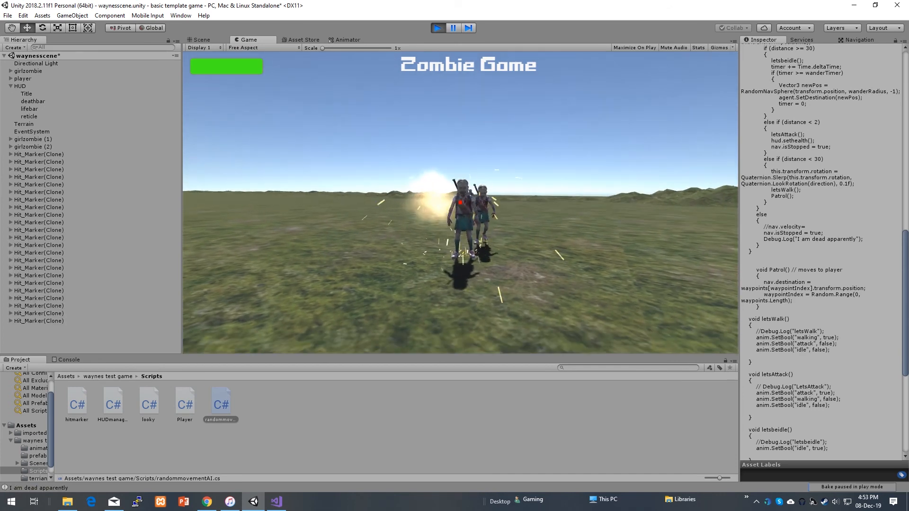
click(460, 202)
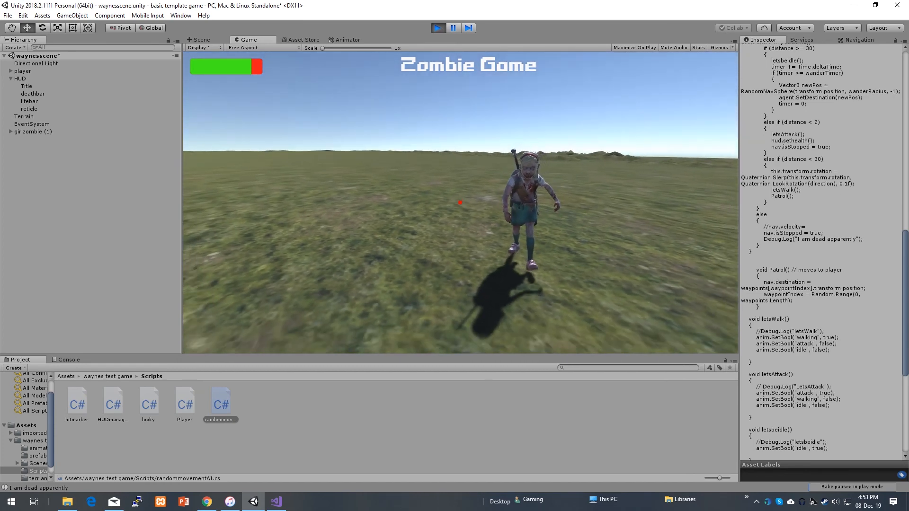
click(459, 203)
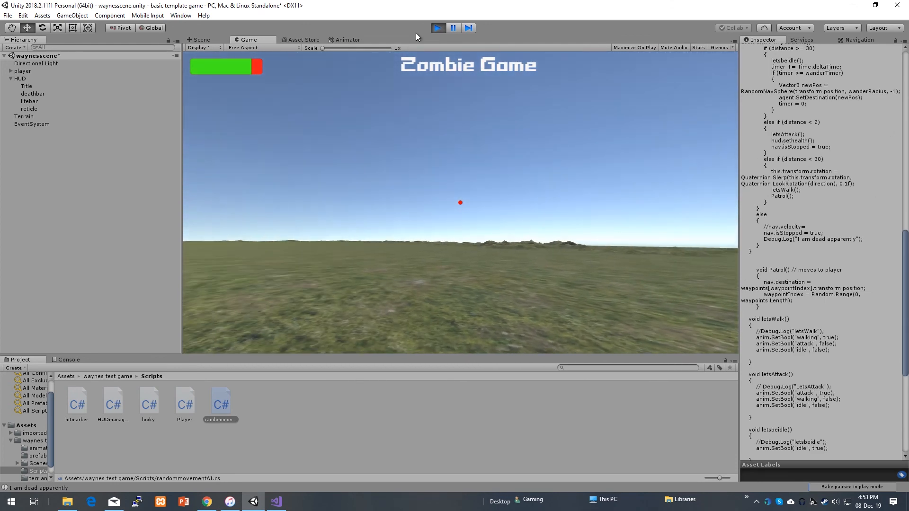
click(442, 27)
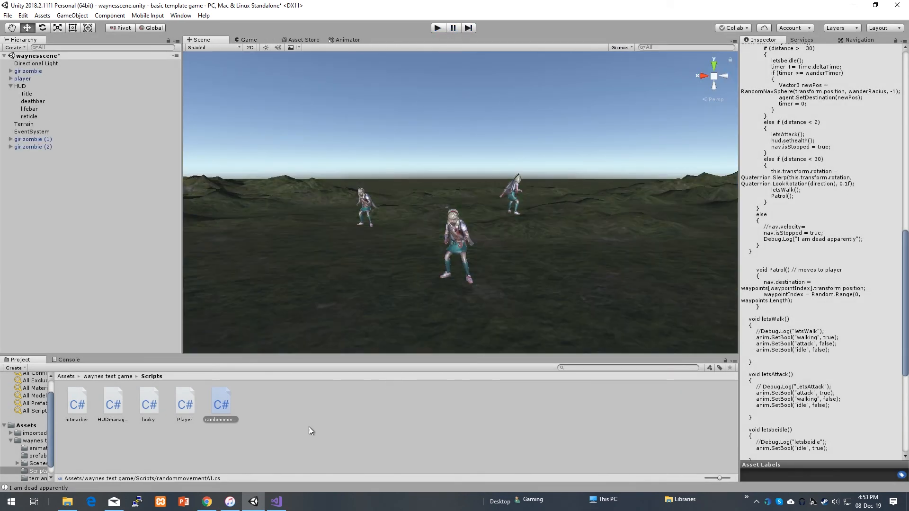
- Open the randommovementAI script in Visual Studio and go to the variable declarations at its start
double_click(225, 402)
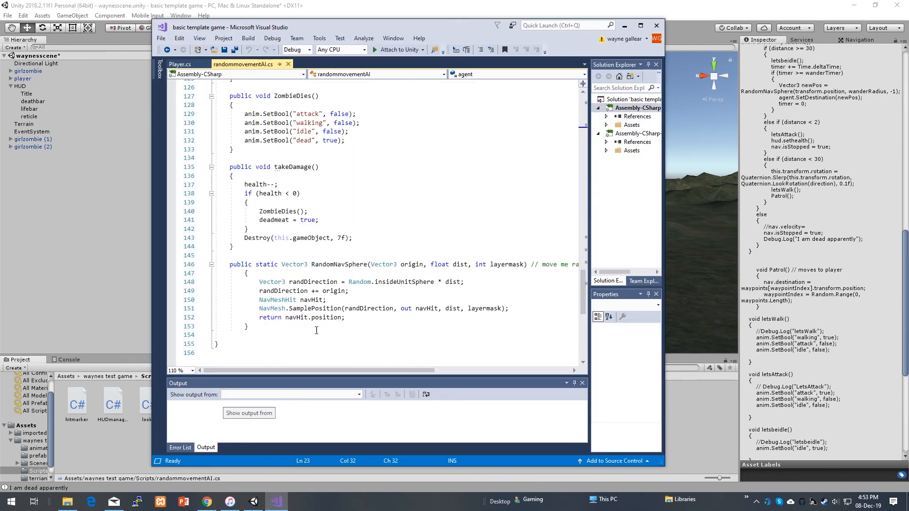
scroll(512, 278, up, 2)
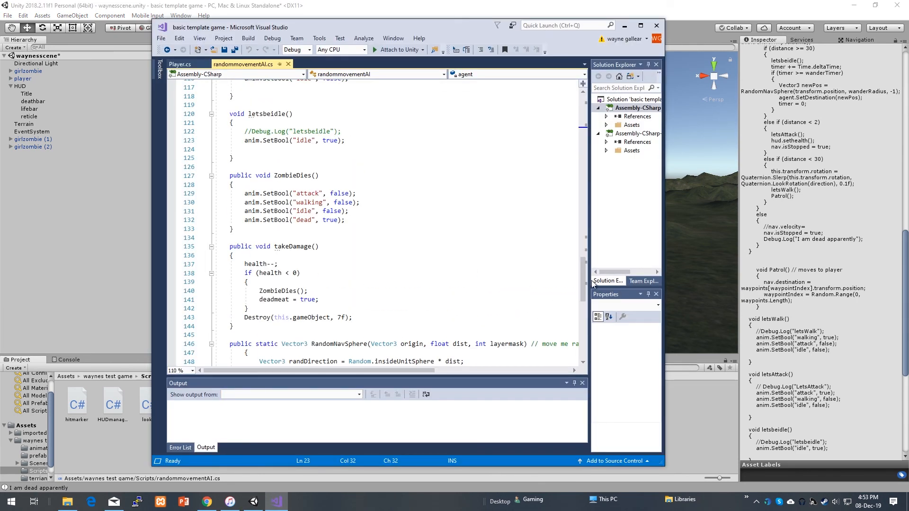
drag(584, 272, 575, 72)
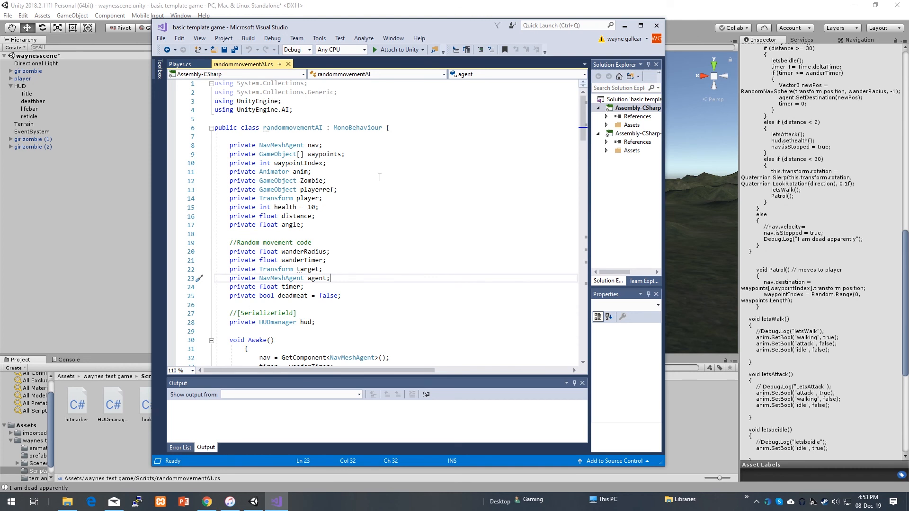
- Review the randommovementAI script's variable declarations and its Awake and Start methods
drag(335, 24, 509, 35)
scroll(526, 271, down, 1)
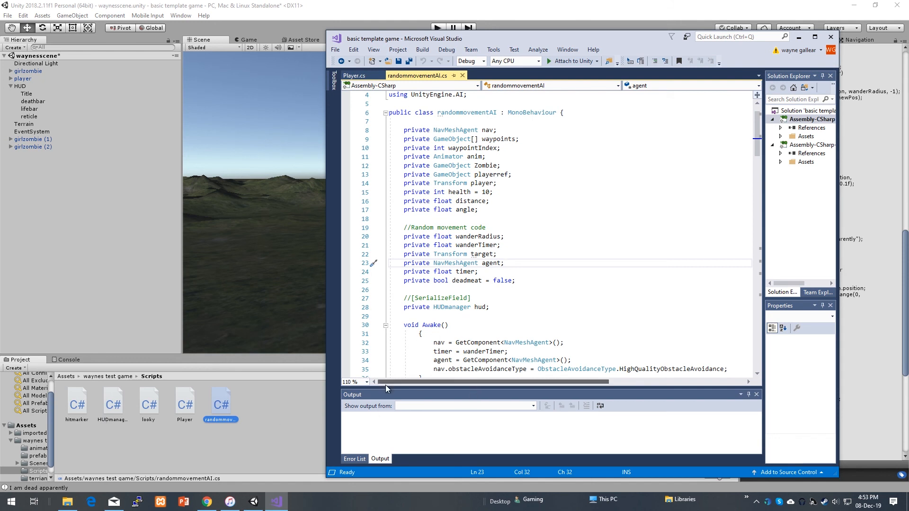
scroll(540, 229, down, 1)
scroll(473, 136, up, 2)
scroll(555, 251, down, 4)
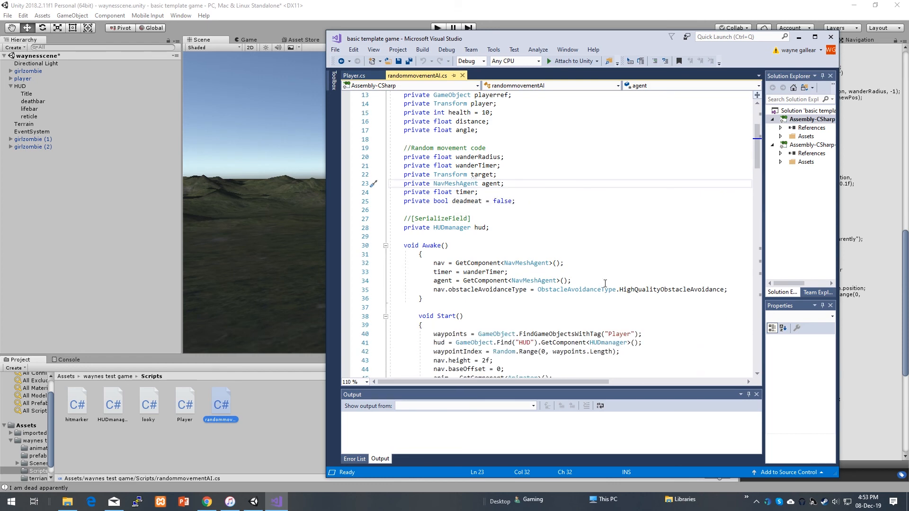
scroll(449, 196, down, 9)
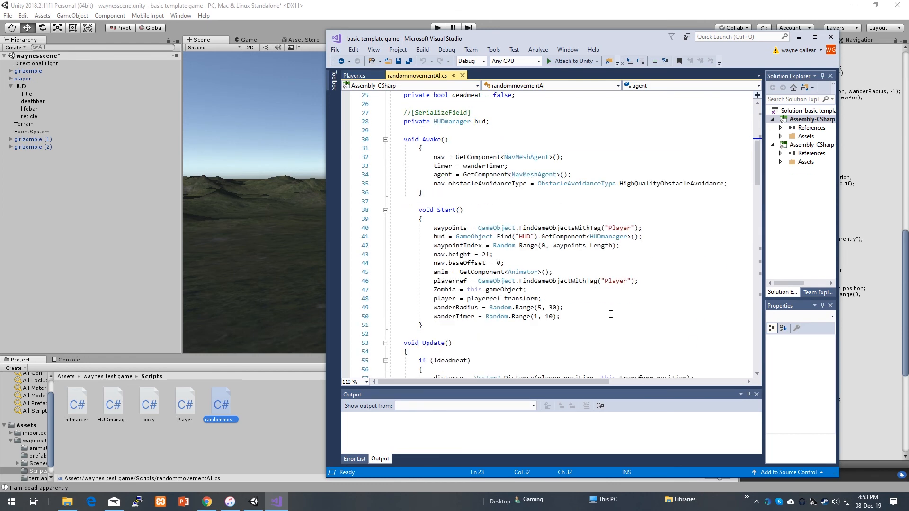
scroll(611, 315, down, 3)
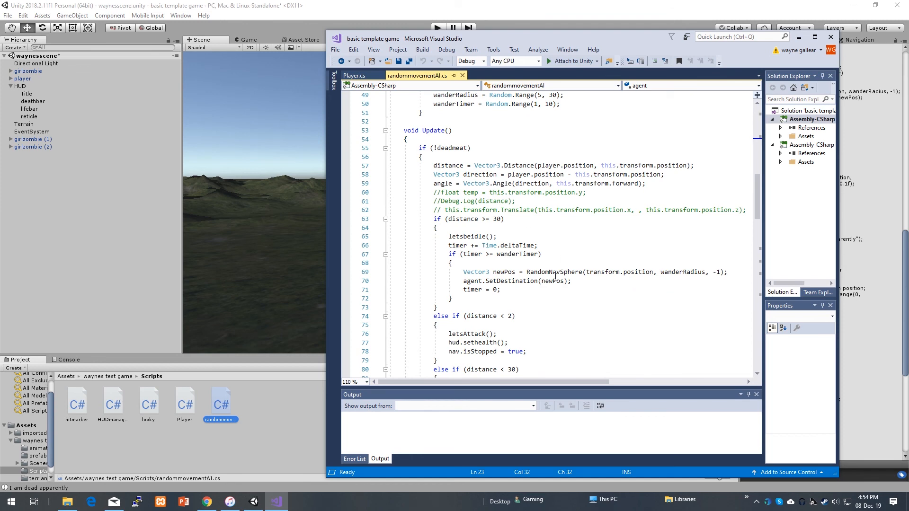
- Examine the Update method's distance conditions and the walk, attack, idle, death and damage methods below it, and return to Update
scroll(560, 296, down, 3)
scroll(436, 159, up, 3)
scroll(536, 196, up, 5)
scroll(538, 218, down, 12)
scroll(540, 232, down, 6)
scroll(539, 232, down, 13)
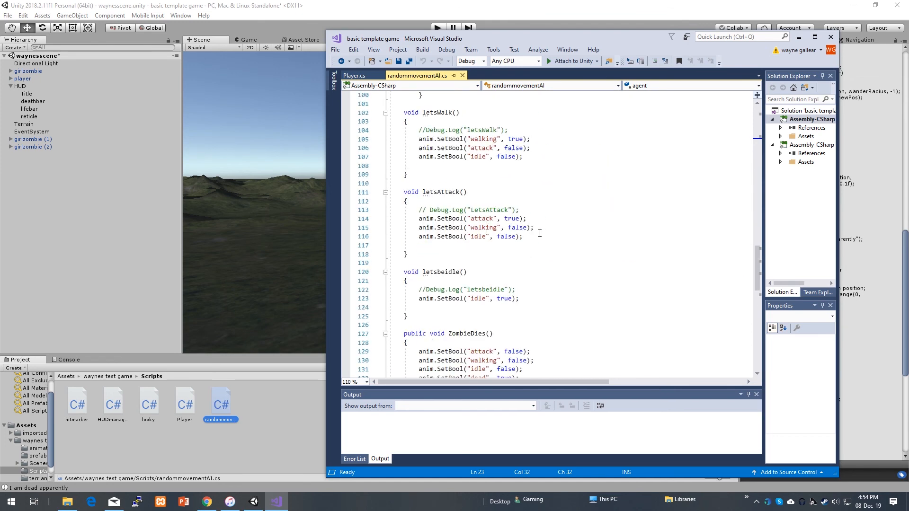
scroll(541, 233, up, 16)
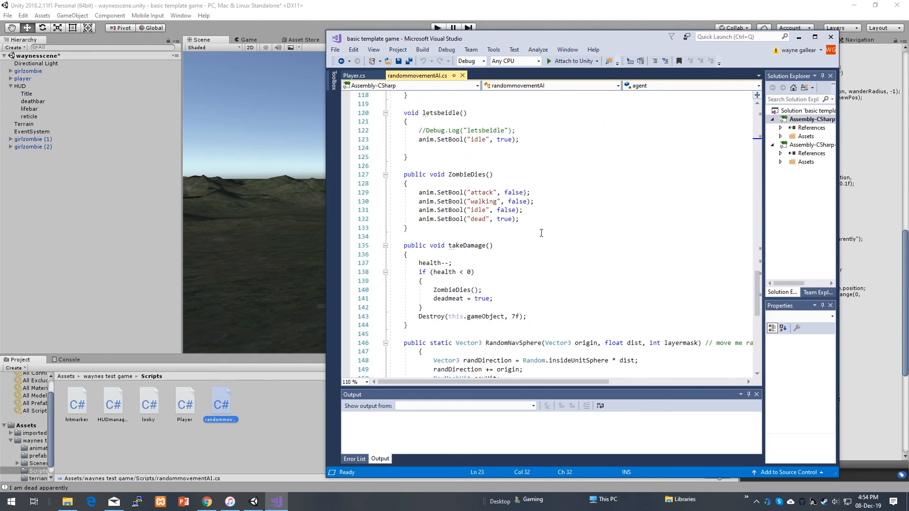
scroll(541, 233, up, 11)
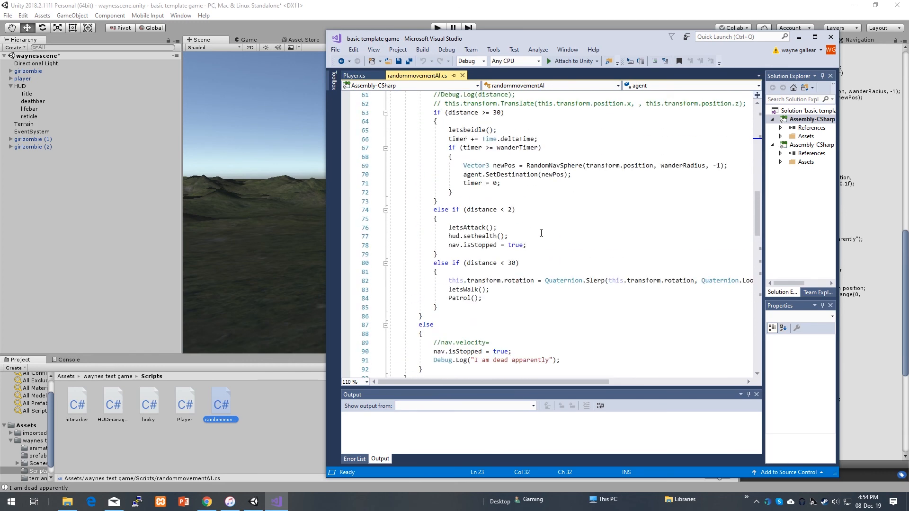
drag(569, 37, 420, 114)
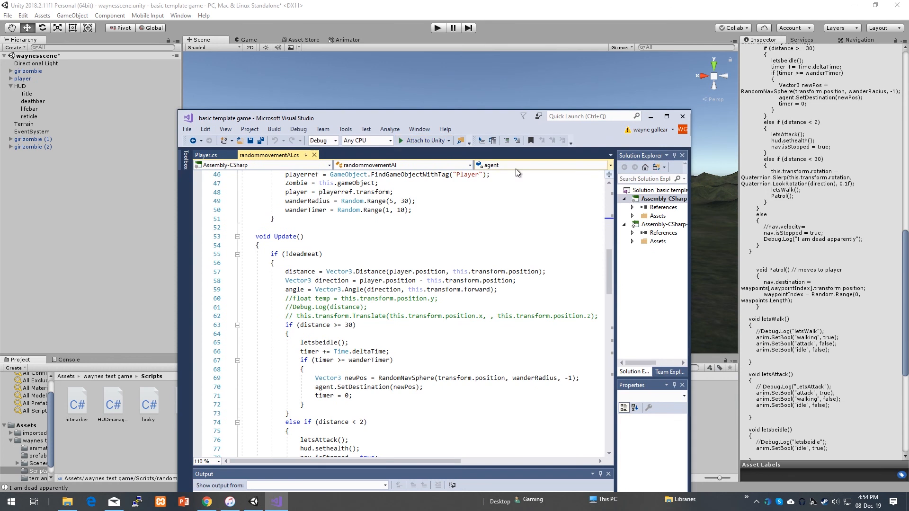